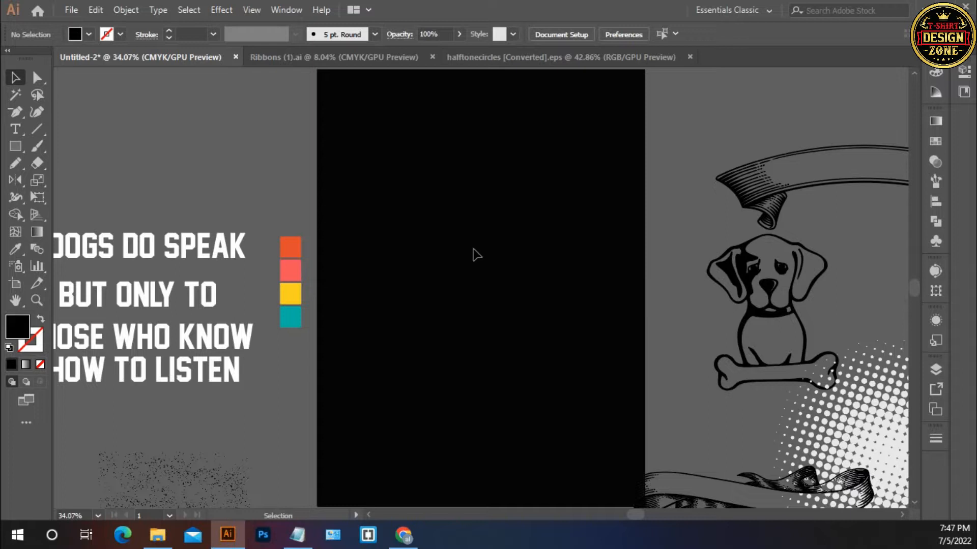
# Spread out the source artwork beside the artboard by moving the arched ribbon, dog and doghouse slightly
pyautogui.hotkey('ctrl', '-')
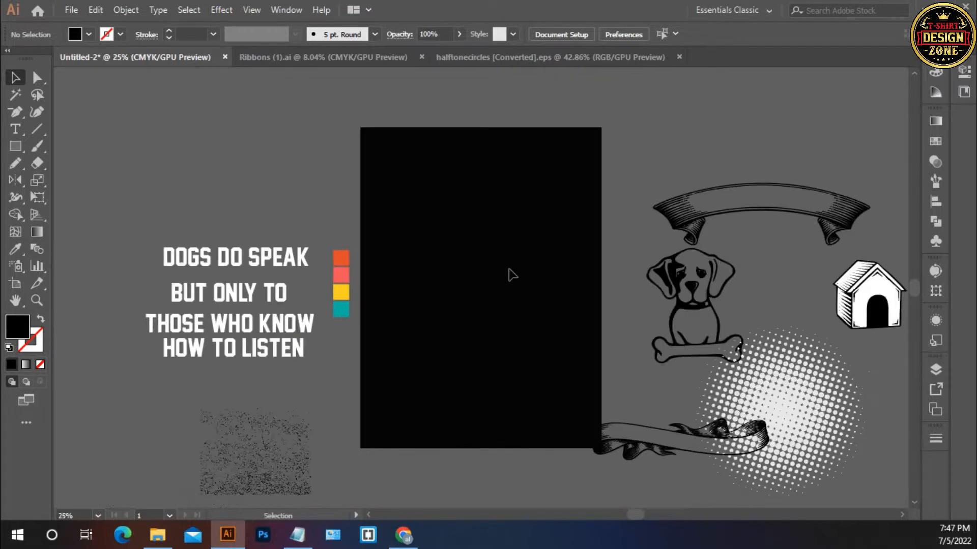
pyautogui.moveTo(497, 293); pyautogui.dragTo(382, 283)
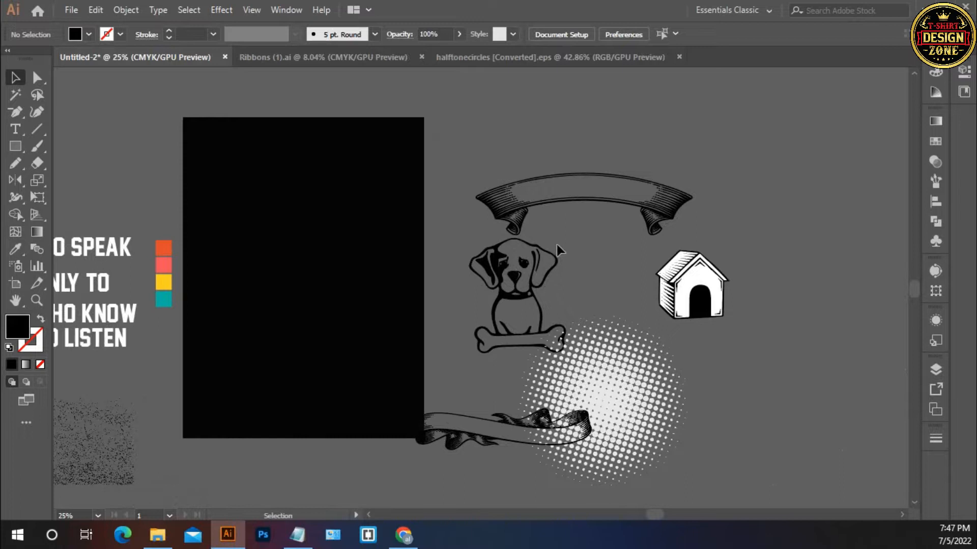
pyautogui.moveTo(567, 199); pyautogui.dragTo(546, 173)
pyautogui.click(592, 305)
pyautogui.click(696, 296)
pyautogui.moveTo(696, 296); pyautogui.dragTo(699, 281)
pyautogui.click(734, 316)
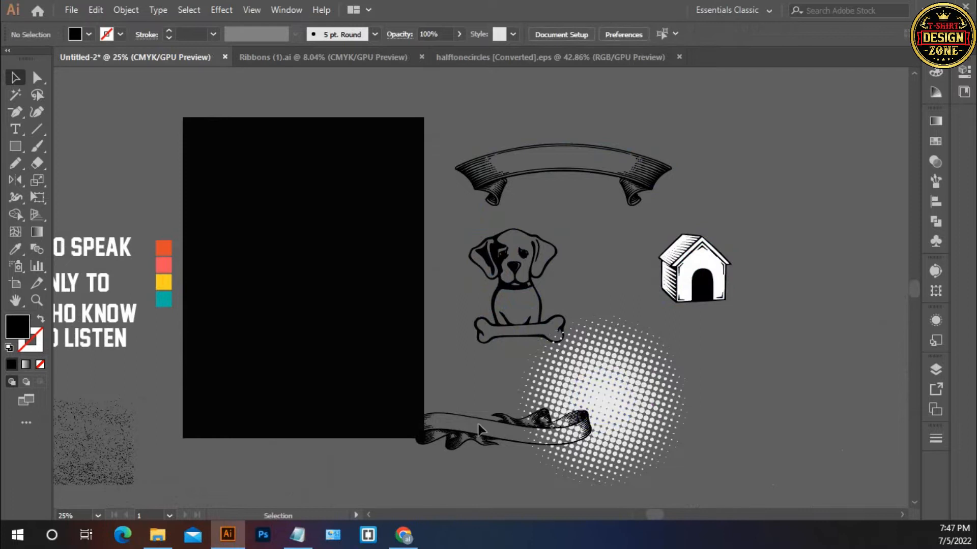
# Examine the wavy ribbon, the grunge texture and the halftone circle, including the halftone's anchor points
pyautogui.click(485, 435)
pyautogui.click(128, 447)
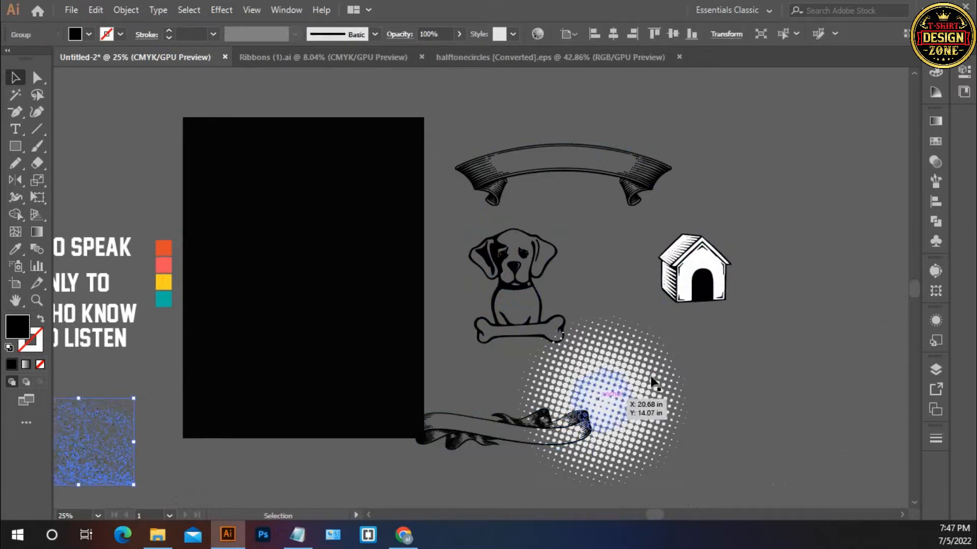
pyautogui.click(626, 368)
pyautogui.click(620, 371)
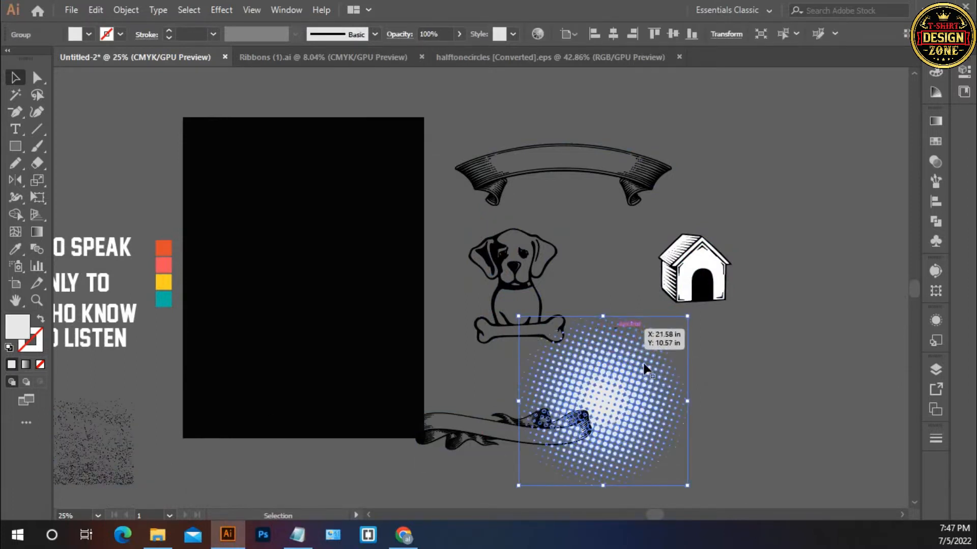
pyautogui.click(693, 371)
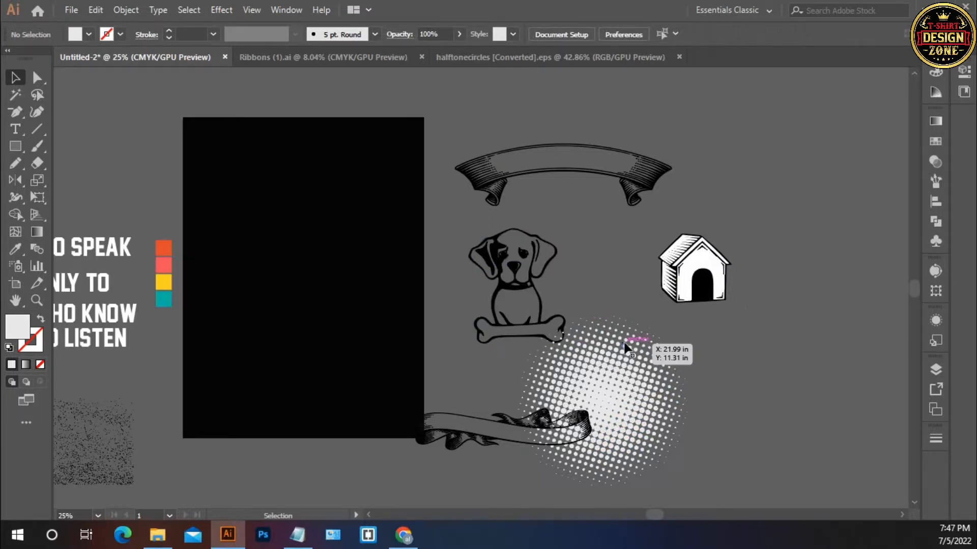
pyautogui.click(677, 363)
pyautogui.press('a')
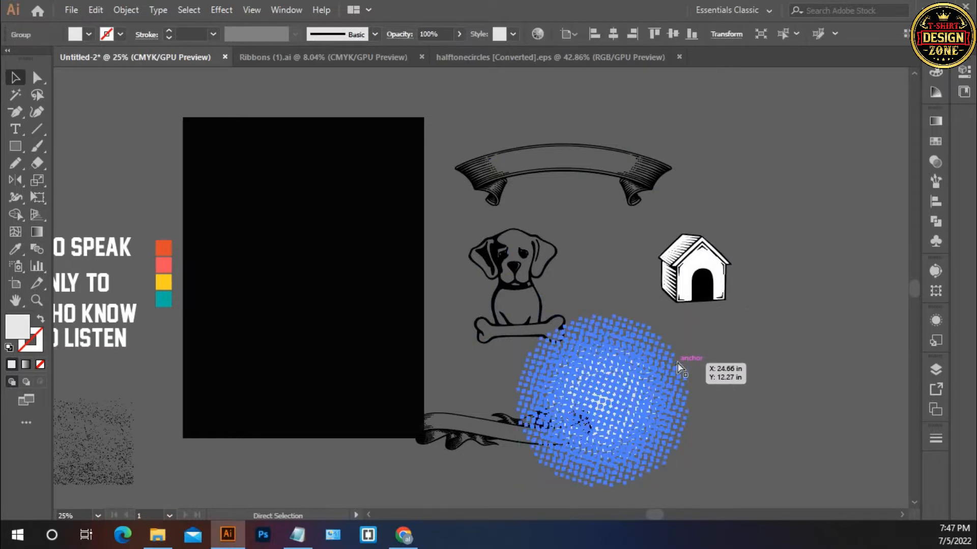
pyautogui.hotkey('ctrl', 'c')
# Place a duplicate of the arched ribbon on the upper part of the black artboard
pyautogui.hotkey('ctrl', '0')
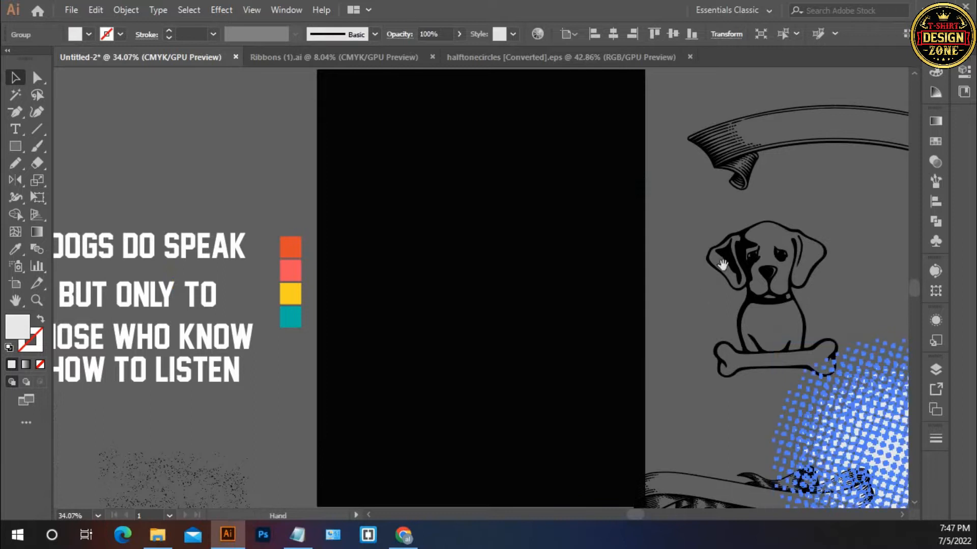
pyautogui.moveTo(702, 299); pyautogui.dragTo(526, 349)
pyautogui.click(539, 175)
pyautogui.moveTo(565, 216); pyautogui.dragTo(238, 289)
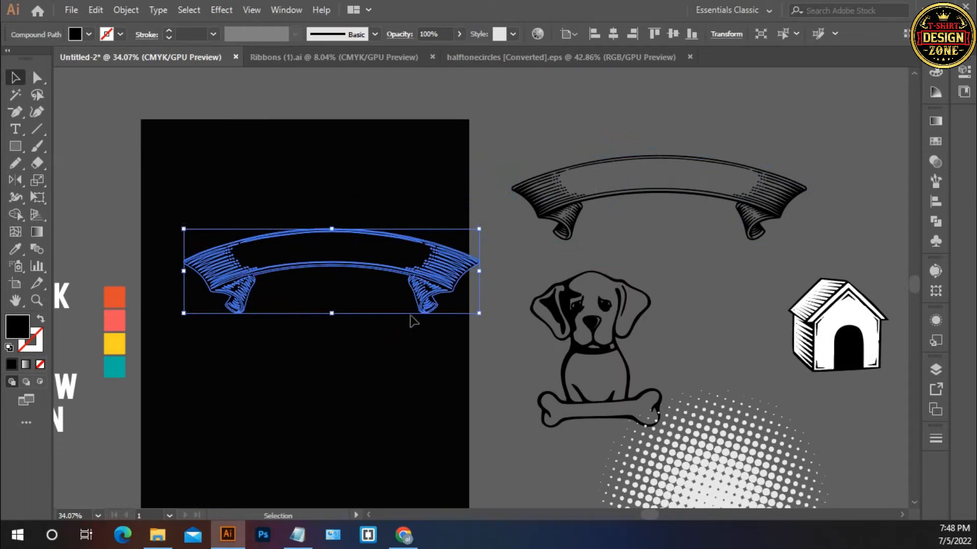
# Create a solid silhouette of the duplicated arched ribbon with the Pathfinder's Unite operation
pyautogui.press('a')
pyautogui.press('v')
pyautogui.press('a')
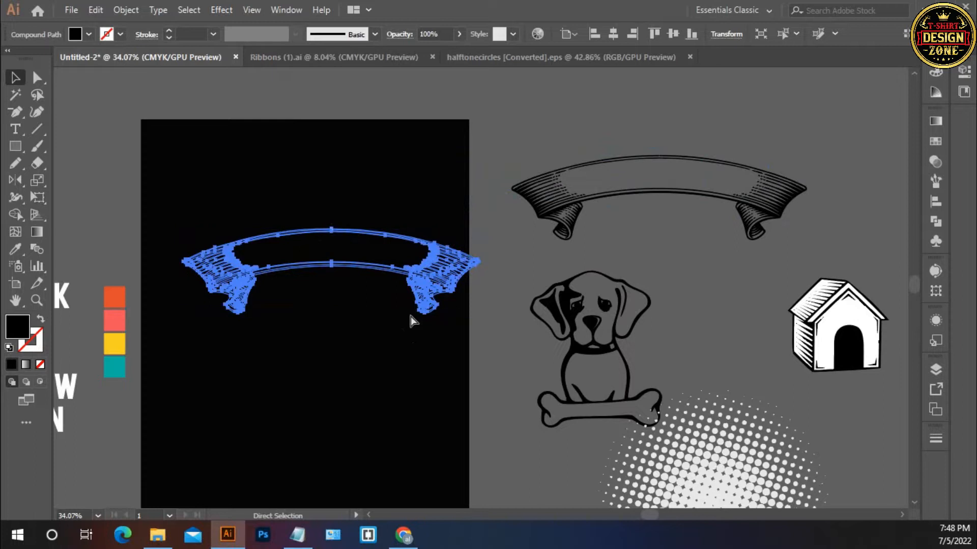
pyautogui.press('v')
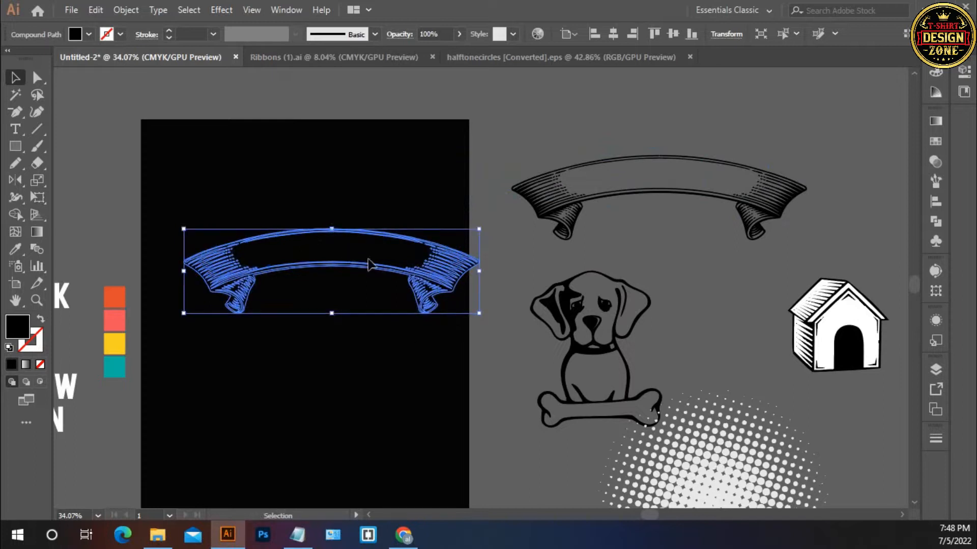
pyautogui.click(933, 226)
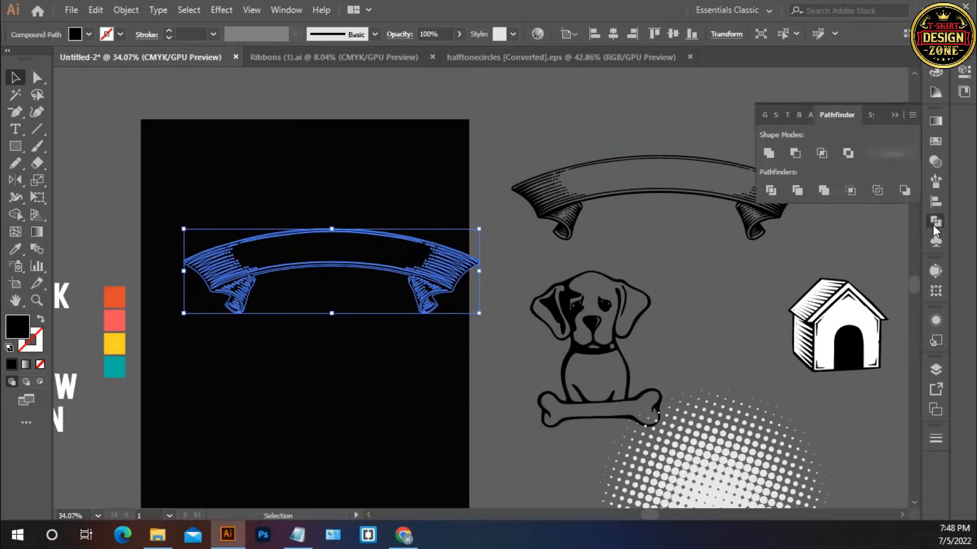
pyautogui.click(822, 191)
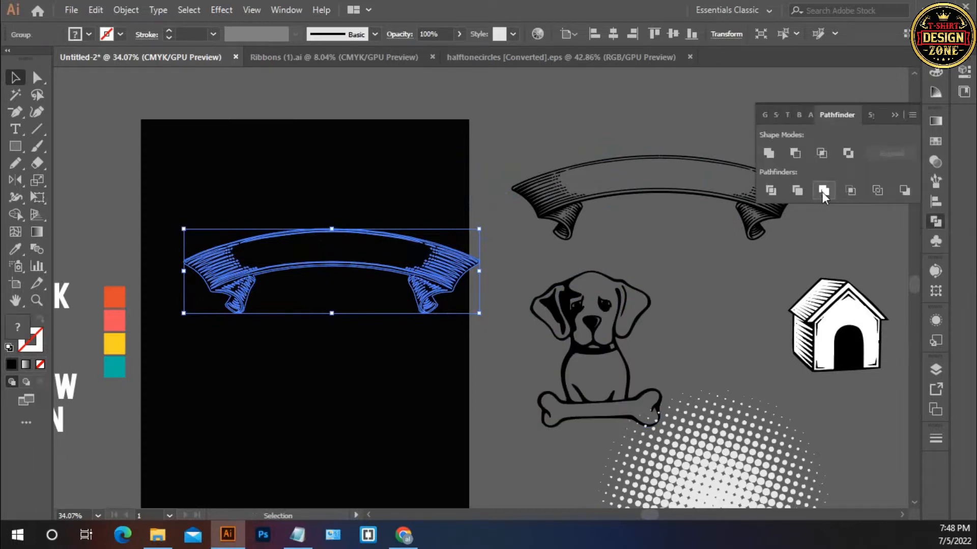
pyautogui.click(768, 153)
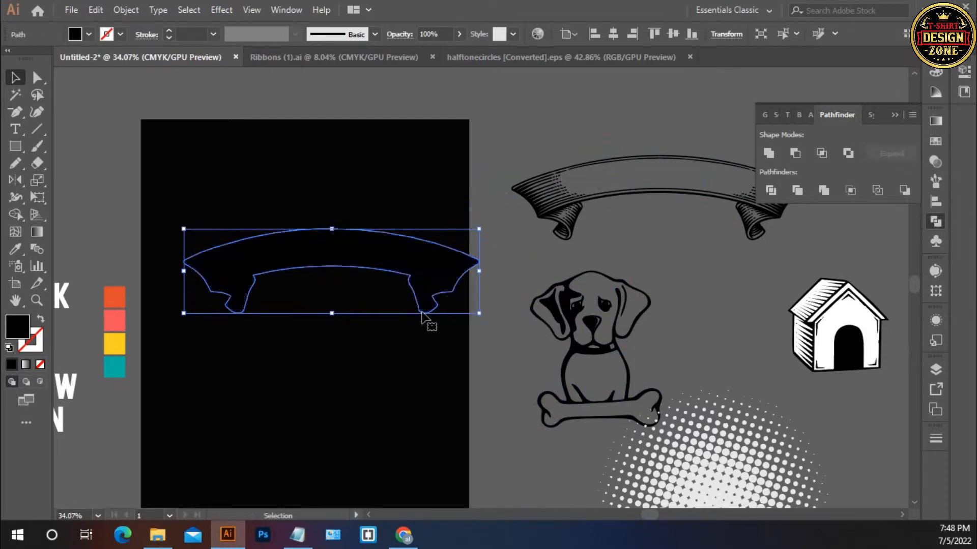
# Fill the arched ribbon's silhouette with white sampled from the doghouse using the Eyedropper
pyautogui.press('i')
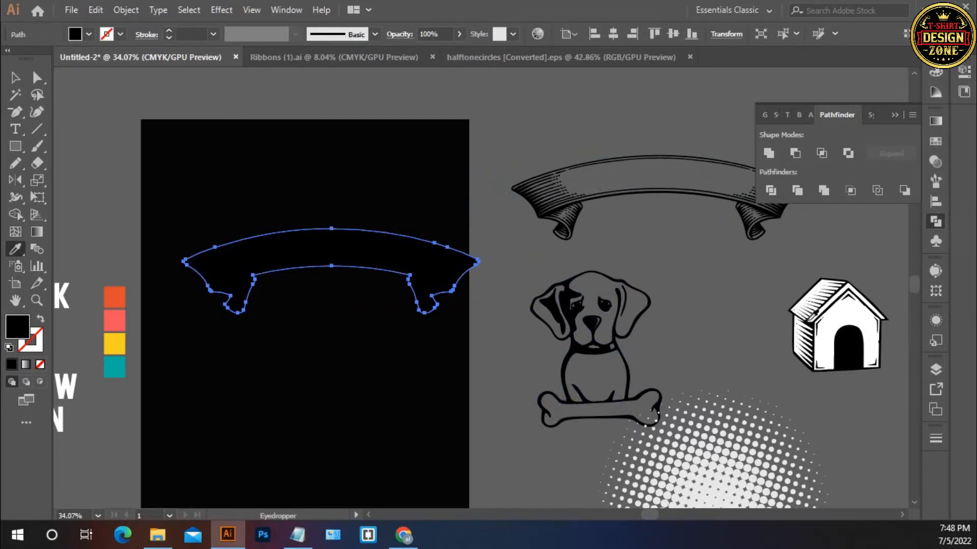
pyautogui.click(821, 339)
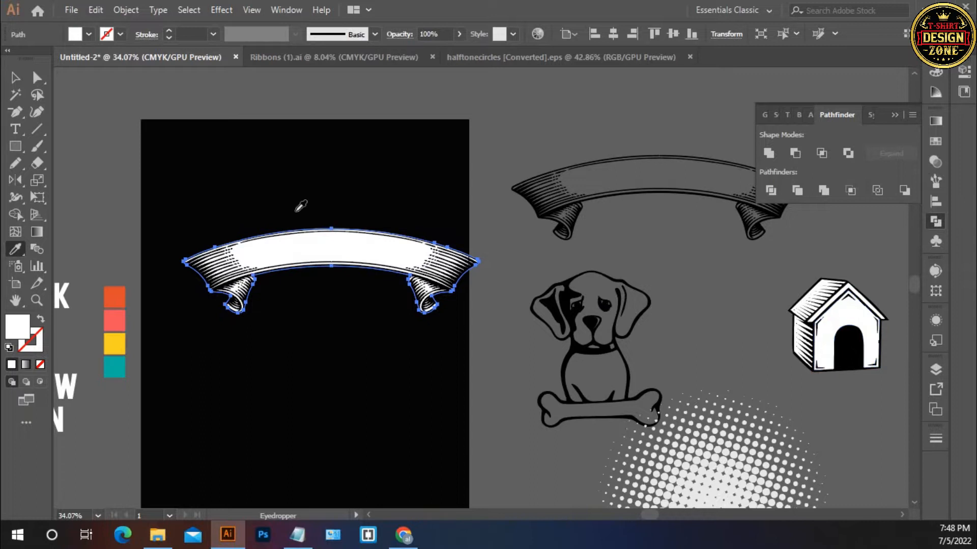
pyautogui.click(15, 77)
pyautogui.click(305, 206)
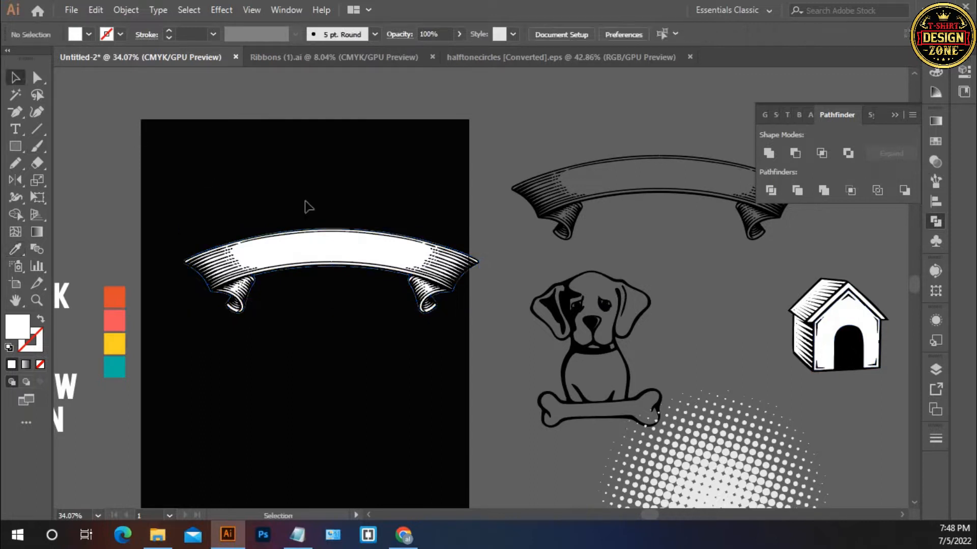
# Group the arched ribbon's line art with its white silhouette and centre the group horizontally on the artboard
pyautogui.click(350, 260)
pyautogui.hotkey('ctrl', 'g')
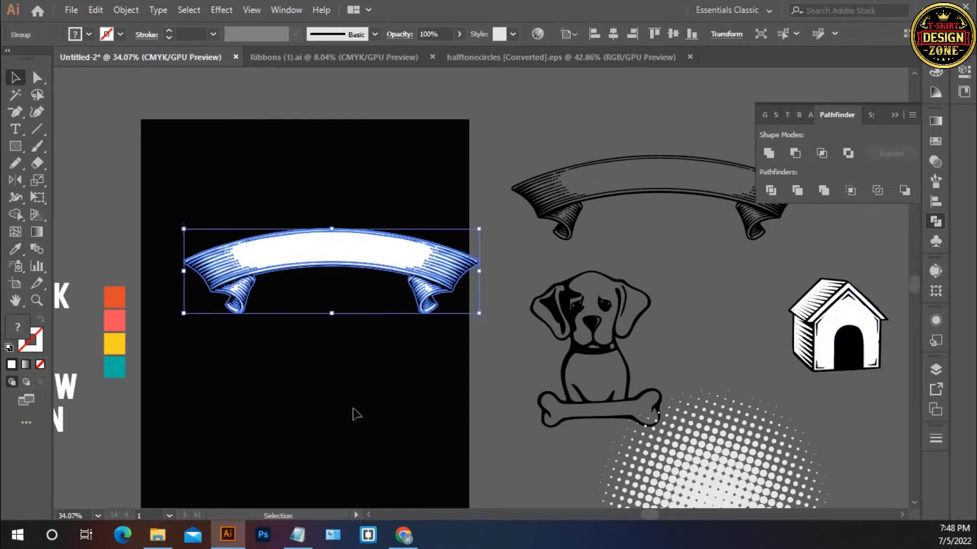
pyautogui.click(613, 36)
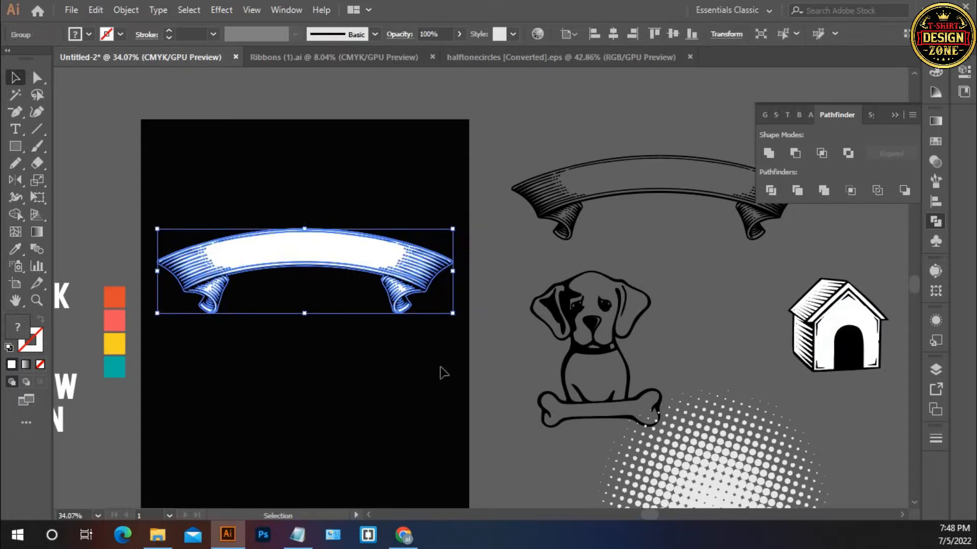
pyautogui.click(421, 370)
# Place a duplicate of the wavy ribbon on the lower artboard and unite it into a solid silhouette
pyautogui.moveTo(444, 492); pyautogui.dragTo(410, 346)
pyautogui.moveTo(504, 413); pyautogui.dragTo(328, 334)
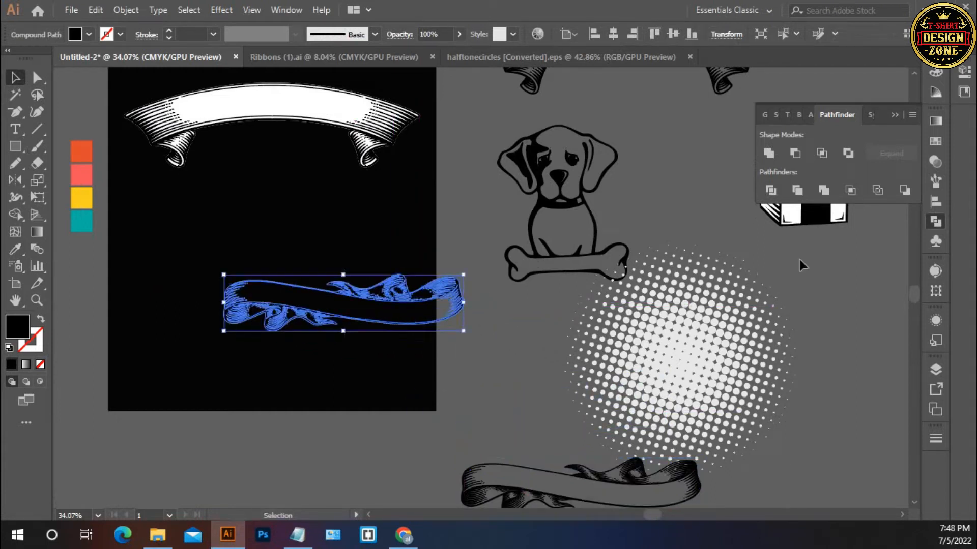
pyautogui.click(769, 153)
# Fill the wavy ribbon's silhouette with the arched ribbon's white and group it with its line art
pyautogui.press('i')
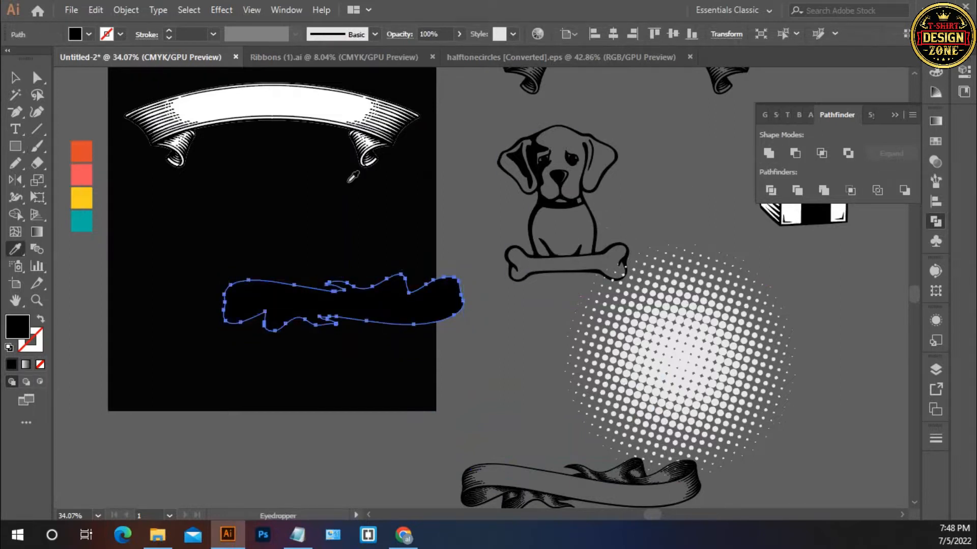
pyautogui.click(297, 99)
pyautogui.press('v')
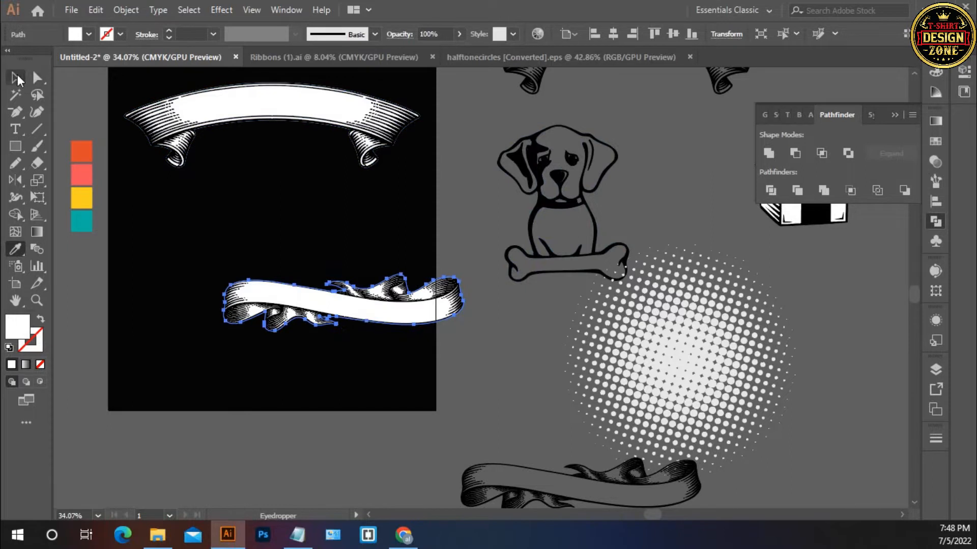
pyautogui.click(273, 244)
pyautogui.moveTo(273, 244); pyautogui.dragTo(422, 389)
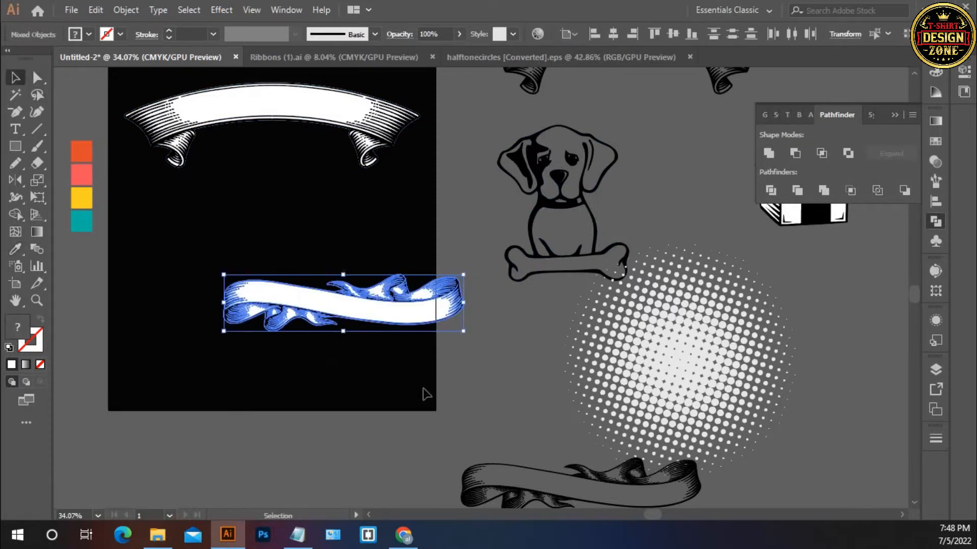
pyautogui.hotkey('ctrl', 'g')
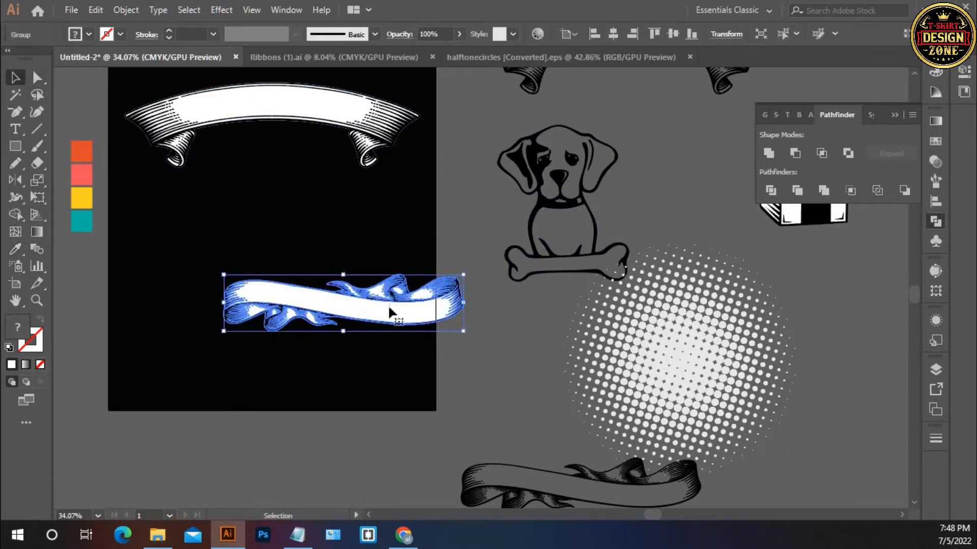
# Centre the arched and wavy ribbons horizontally on the artboard
pyautogui.hotkey('ctrl', '0')
pyautogui.moveTo(406, 131); pyautogui.dragTo(525, 451)
pyautogui.click(613, 33)
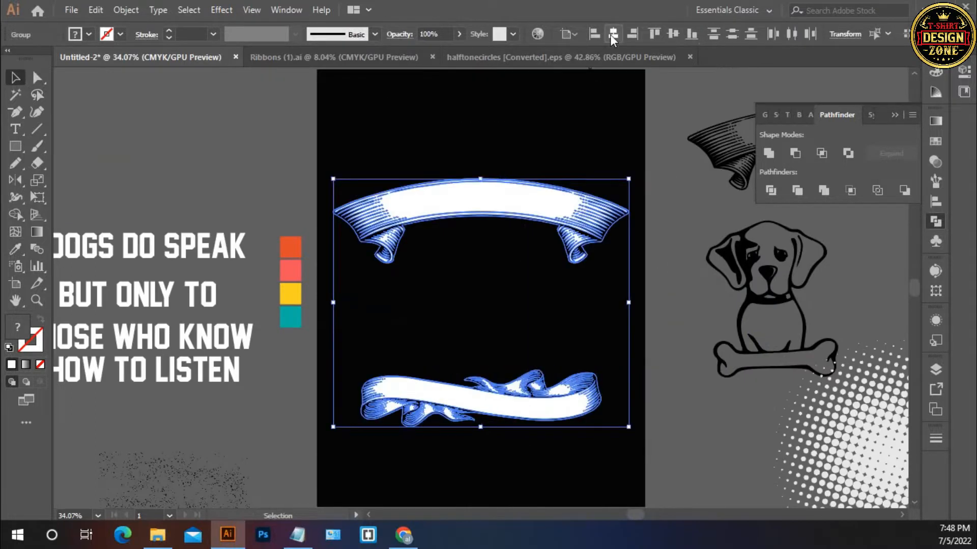
# Move both ribbons slightly upward together on the artboard
pyautogui.click(606, 270)
pyautogui.moveTo(561, 430); pyautogui.dragTo(547, 259)
pyautogui.moveTo(517, 200); pyautogui.dragTo(511, 176)
pyautogui.click(449, 263)
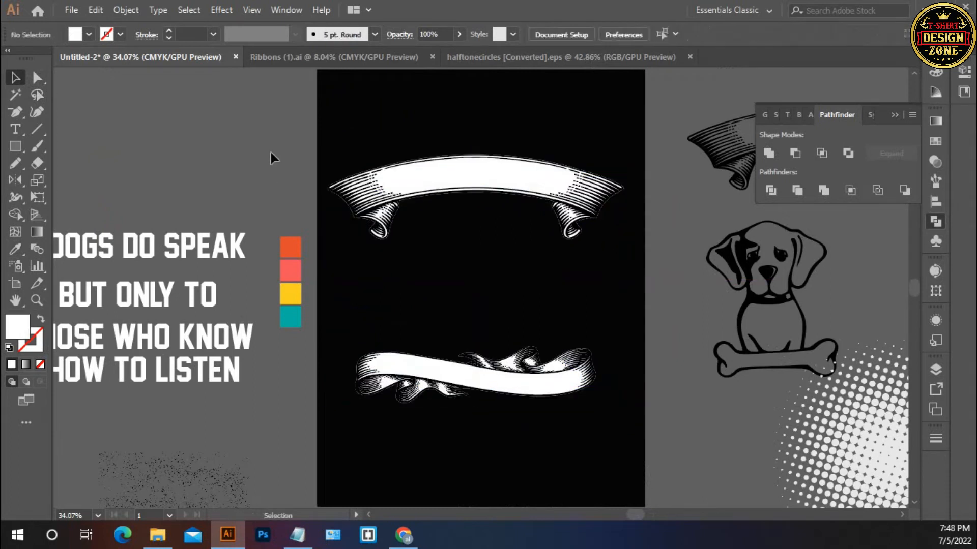
# Show the rulers and set their units to pixels
pyautogui.hotkey('ctrl', 'r')
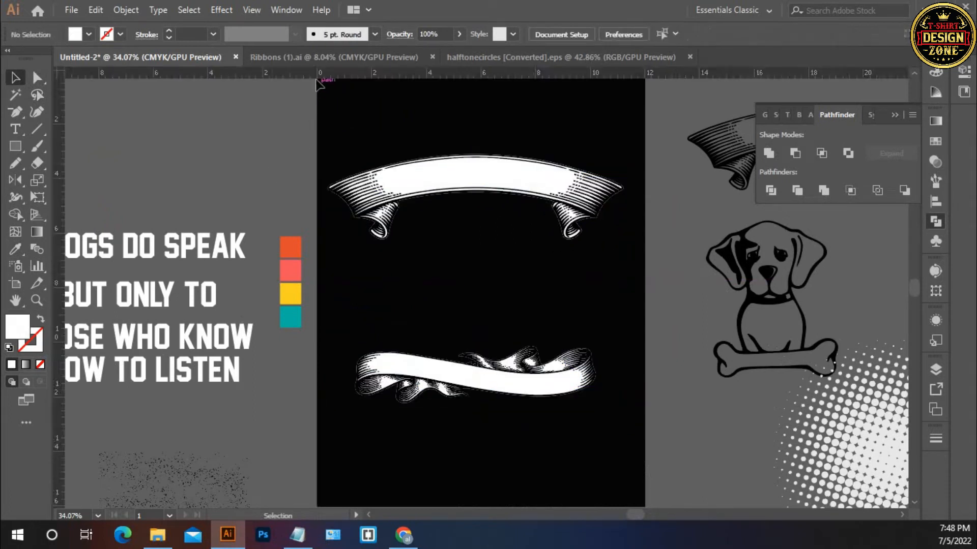
pyautogui.rightClick(317, 84)
pyautogui.click(346, 149)
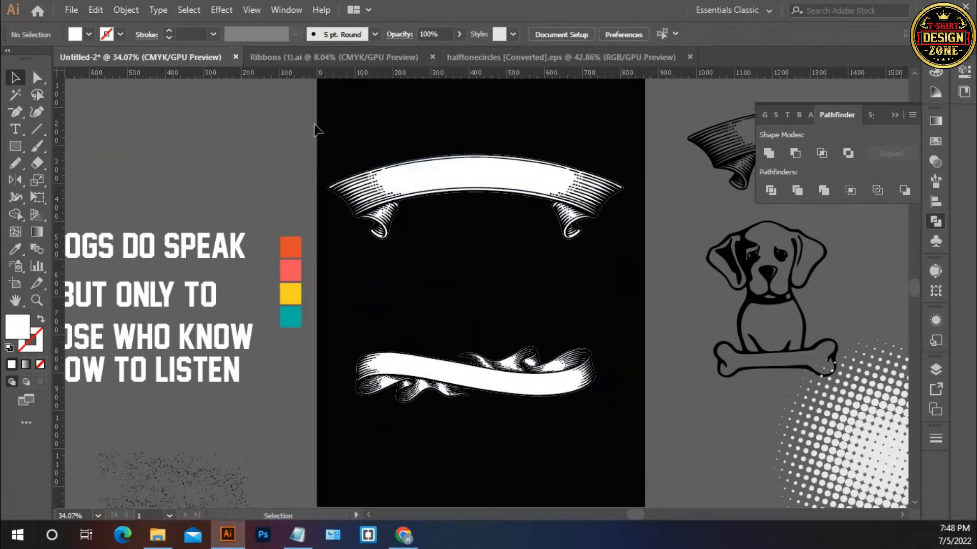
# Centre the arched ribbon horizontally on the artboard and place vertical guides at its right and left tips
pyautogui.moveTo(315, 125); pyautogui.dragTo(673, 264)
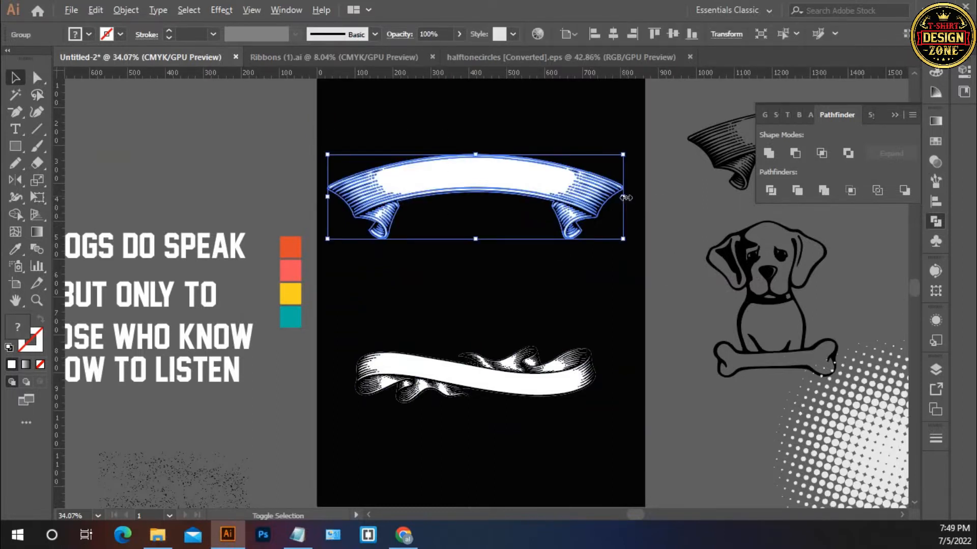
pyautogui.click(610, 37)
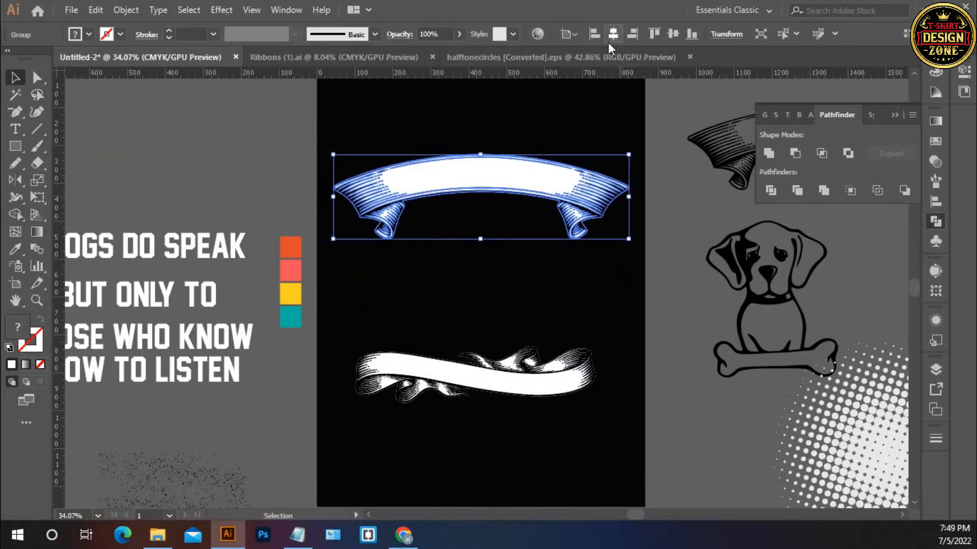
pyautogui.moveTo(63, 183); pyautogui.dragTo(630, 203)
pyautogui.moveTo(59, 162); pyautogui.dragTo(336, 202)
# Examine up close how the vertical guides line up with the arched ribbon's right and left tips
pyautogui.press('z')
pyautogui.click(520, 239)
pyautogui.keyDown('ctrl'); pyautogui.click(520, 239); pyautogui.keyUp('ctrl')
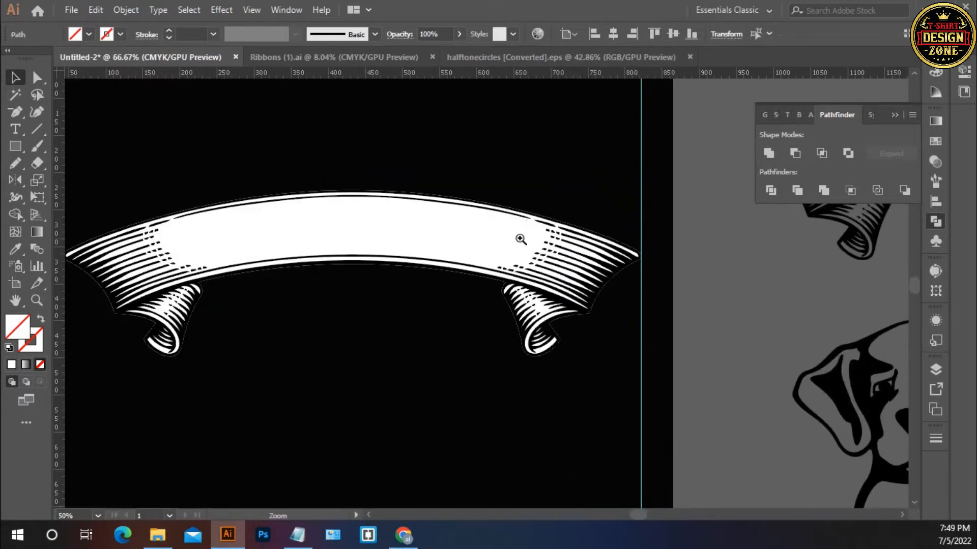
pyautogui.moveTo(573, 197); pyautogui.dragTo(664, 295)
pyautogui.click(488, 382)
pyautogui.press('space')
pyautogui.moveTo(556, 388); pyautogui.dragTo(777, 419)
pyautogui.moveTo(242, 257); pyautogui.dragTo(355, 367)
pyautogui.hotkey('ctrl', 'space')
pyautogui.keyDown('ctrl'); pyautogui.click(361, 316); pyautogui.keyUp('ctrl')
pyautogui.keyDown('ctrl'); pyautogui.click(362, 318); pyautogui.keyUp('ctrl')
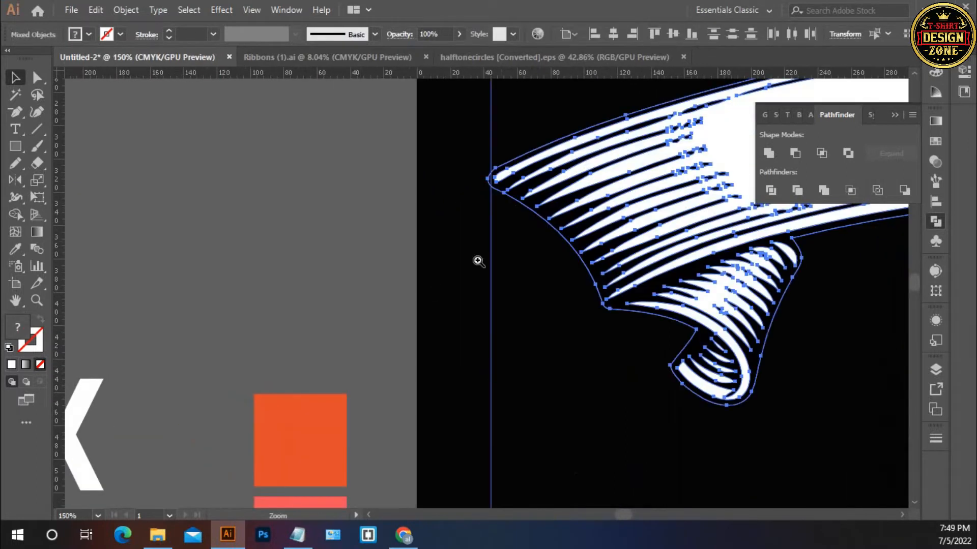
pyautogui.keyDown('ctrl'); pyautogui.click(502, 243); pyautogui.keyUp('ctrl')
pyautogui.keyDown('ctrl'); pyautogui.click(502, 243); pyautogui.keyUp('ctrl')
pyautogui.keyDown('ctrl'); pyautogui.click(502, 244); pyautogui.keyUp('ctrl')
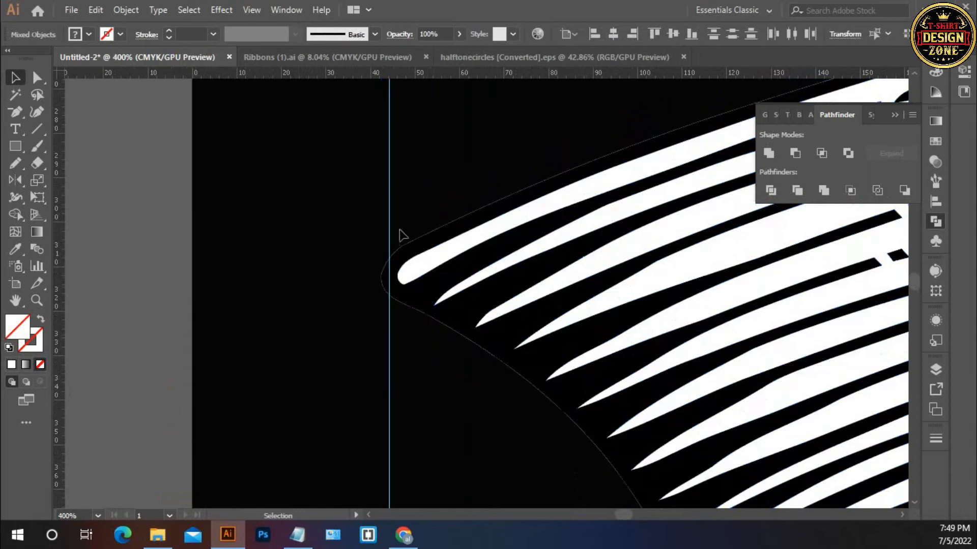
pyautogui.click(436, 362)
pyautogui.moveTo(349, 250); pyautogui.dragTo(441, 356)
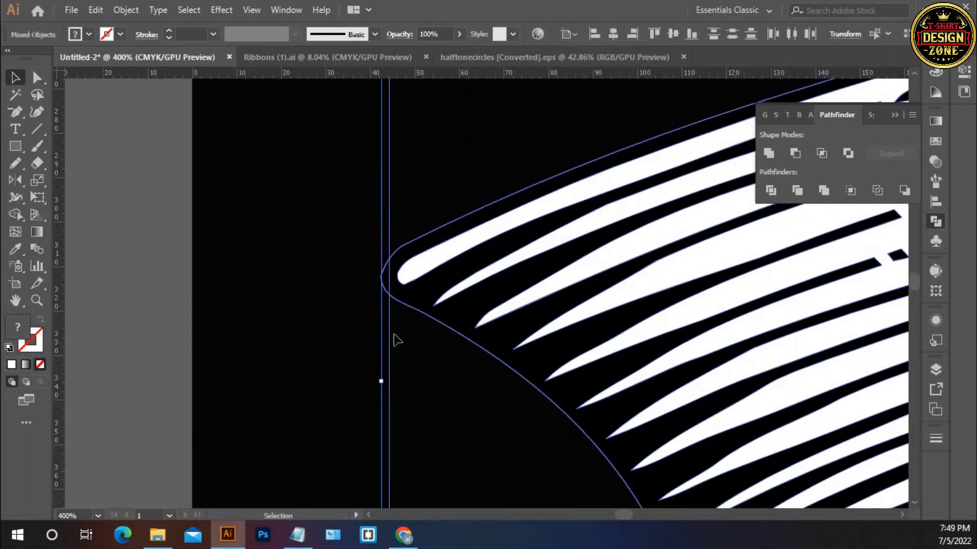
pyautogui.hotkey('ctrl', 'g')
pyautogui.moveTo(391, 336); pyautogui.dragTo(358, 346)
pyautogui.hotkey('ctrl', 'shift', 'a')
pyautogui.hotkey('ctrl', '0')
pyautogui.click(461, 371)
pyautogui.moveTo(451, 353); pyautogui.dragTo(452, 373)
pyautogui.click(447, 303)
pyautogui.scroll(3, 429, 192)
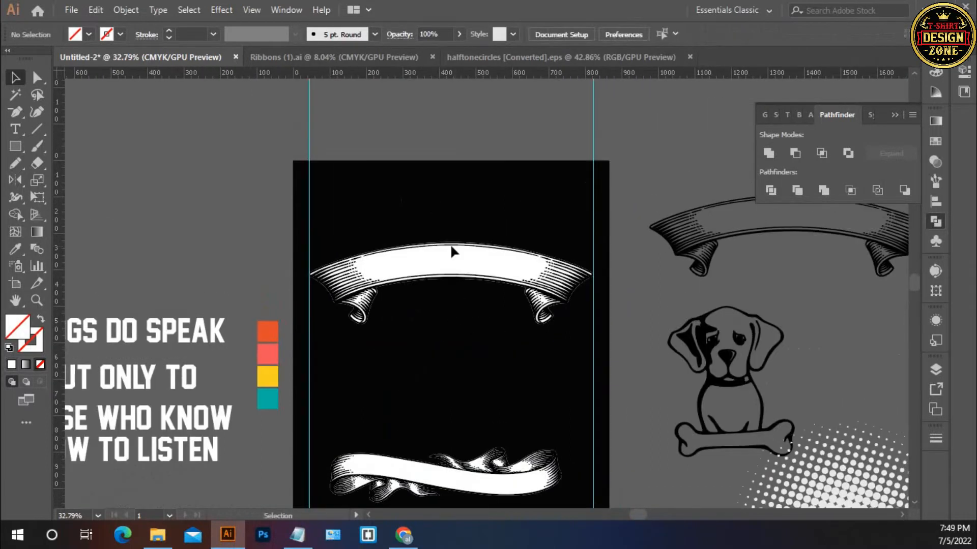
pyautogui.click(455, 262)
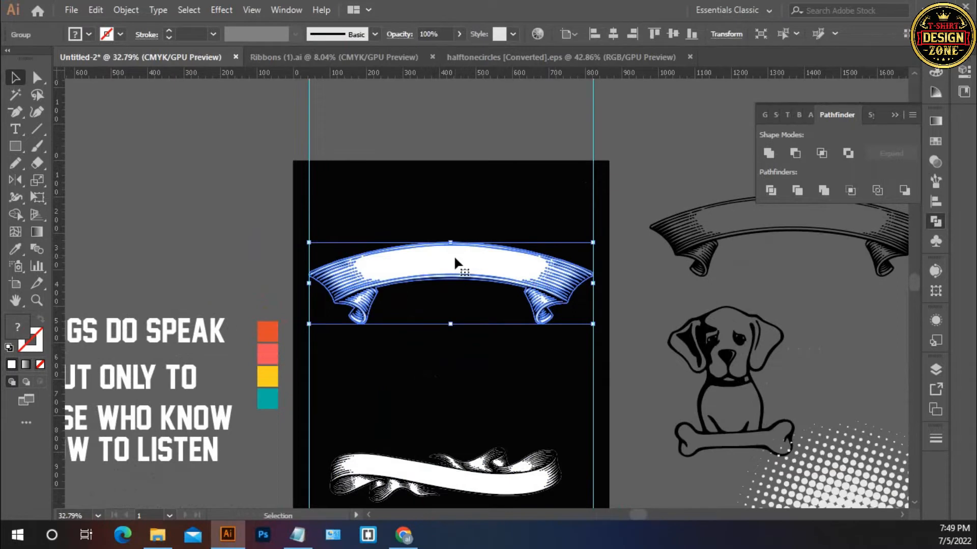
pyautogui.press('p')
pyautogui.press('v')
pyautogui.moveTo(455, 211); pyautogui.dragTo(480, 310)
pyautogui.click(441, 374)
pyautogui.hscroll(-1, 442, 374)
pyautogui.scroll(-2, 442, 374)
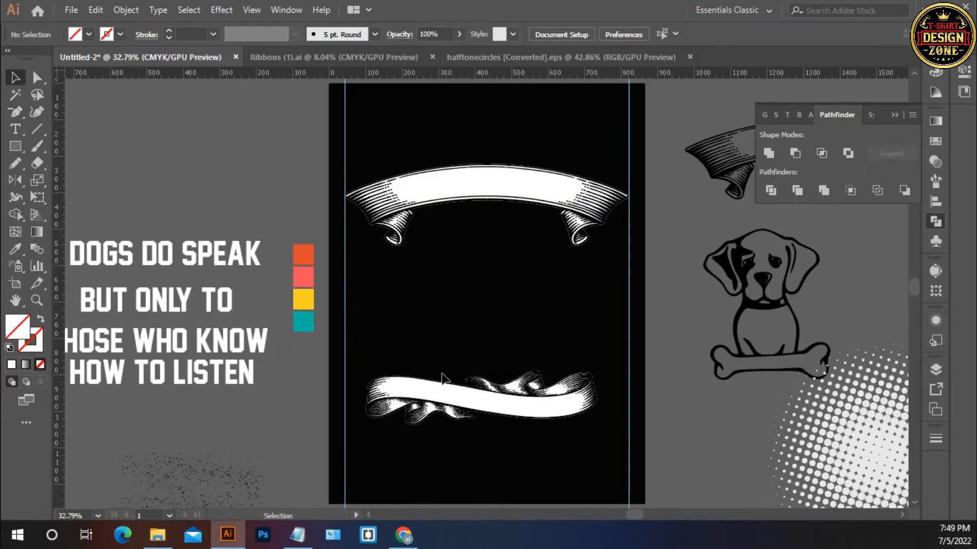
# Place a copy of the halftone circle between the two ribbons on the artboard and arrange it behind them
pyautogui.moveTo(715, 340); pyautogui.dragTo(526, 304)
pyautogui.moveTo(708, 352); pyautogui.dragTo(659, 339)
pyautogui.moveTo(643, 387); pyautogui.dragTo(684, 350)
pyautogui.moveTo(656, 259)
pyautogui.mouseDown()
pyautogui.moveTo(595, 376)
pyautogui.moveTo(641, 254)
pyautogui.mouseUp()
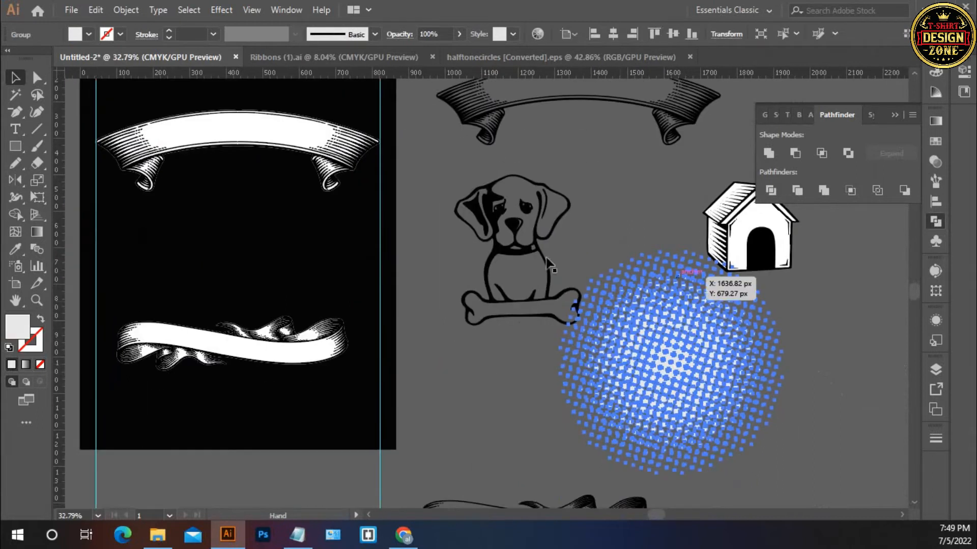
pyautogui.click(815, 368)
pyautogui.click(739, 388)
pyautogui.moveTo(687, 393); pyautogui.dragTo(254, 282)
pyautogui.click(673, 34)
pyautogui.press('Delete')
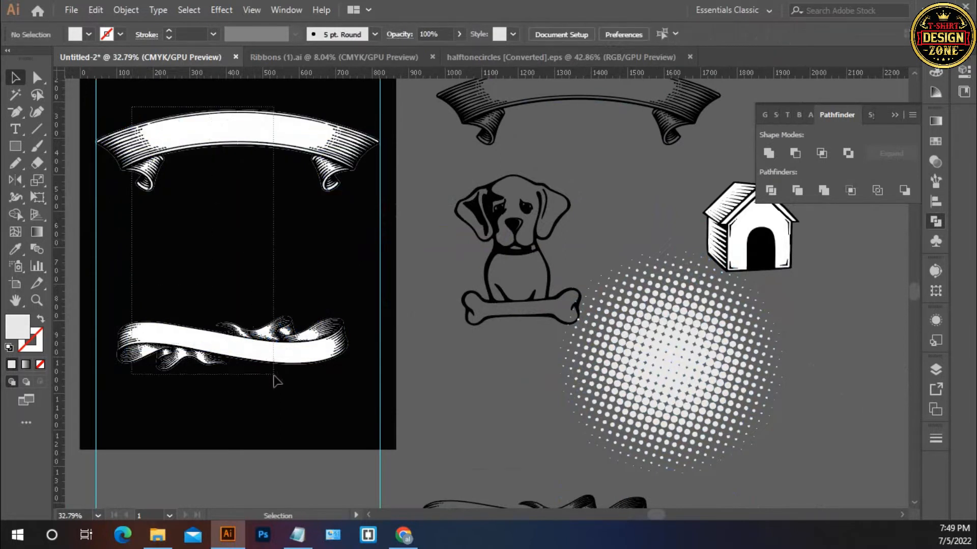
pyautogui.hotkey('ctrl', 'z')
pyautogui.press('v')
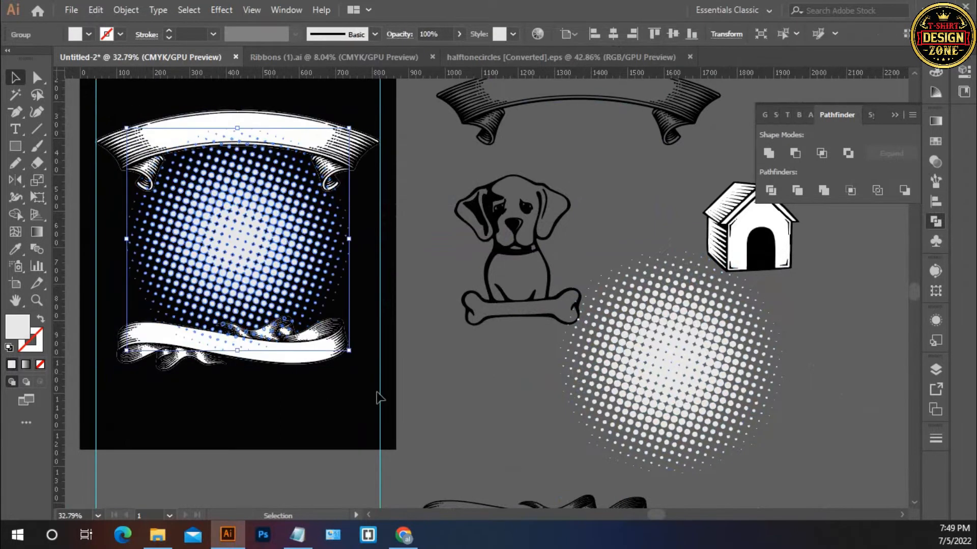
pyautogui.click(410, 399)
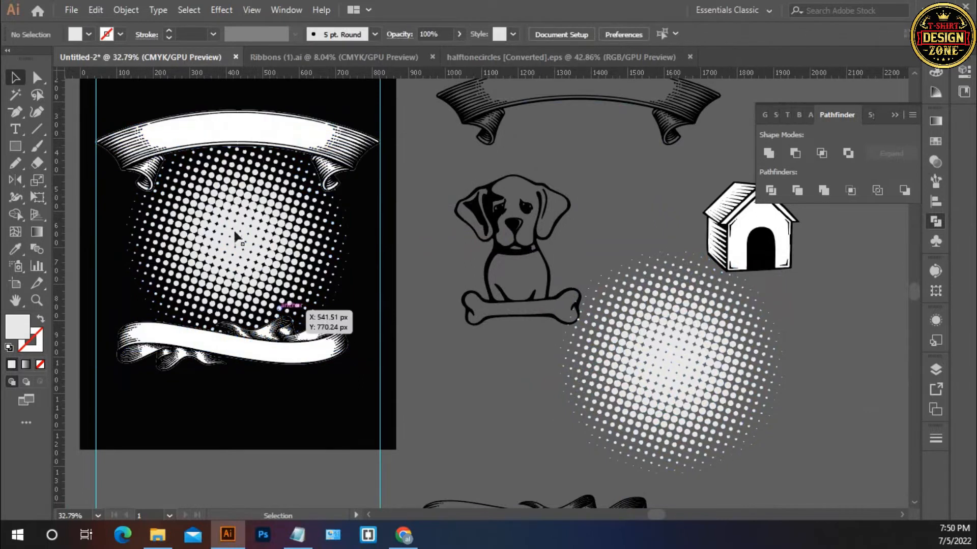
# Shrink the spare halftone circle beside the artboard and move it away from the dog, below the doghouse
pyautogui.moveTo(516, 375); pyautogui.dragTo(505, 380)
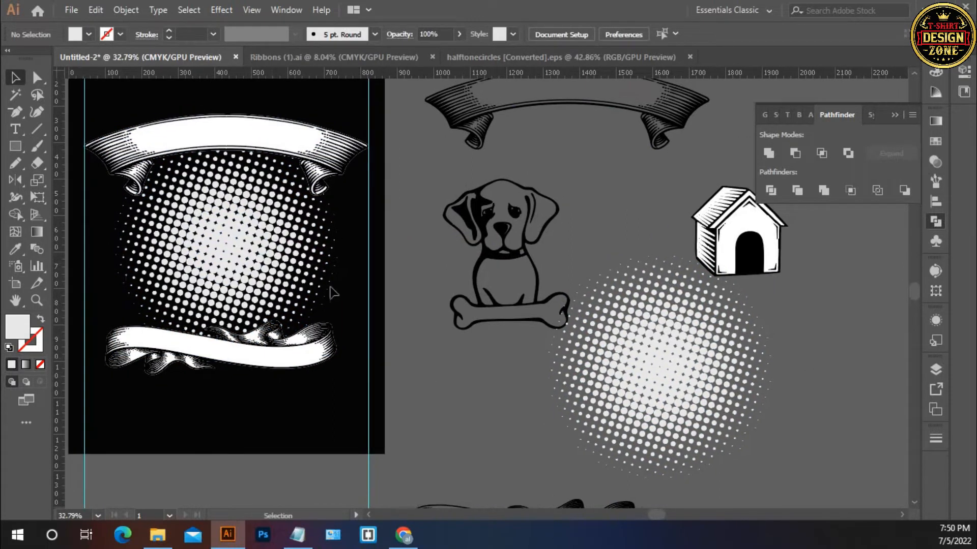
pyautogui.moveTo(686, 376); pyautogui.dragTo(669, 360)
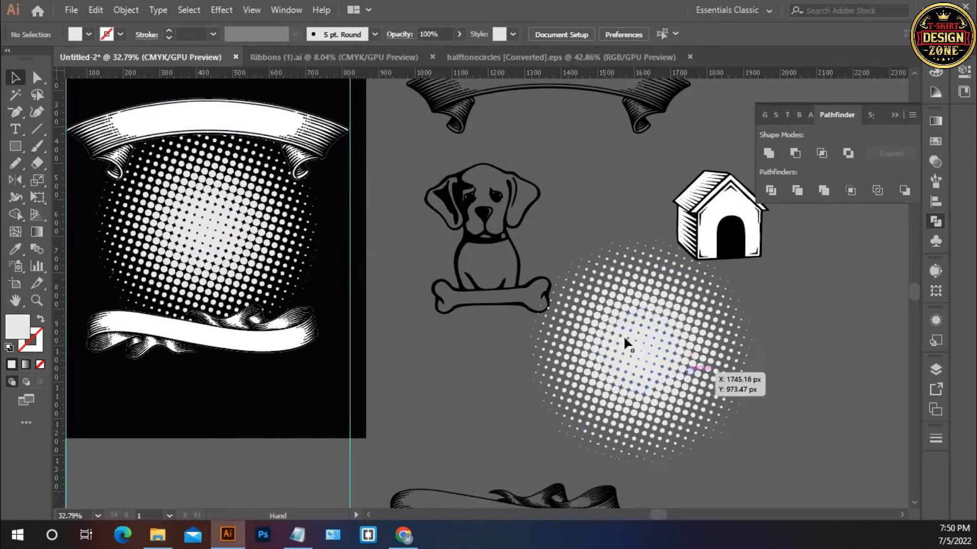
pyautogui.click(629, 339)
pyautogui.moveTo(558, 273); pyautogui.dragTo(608, 321)
pyautogui.click(610, 291)
pyautogui.moveTo(676, 376); pyautogui.dragTo(756, 416)
pyautogui.click(643, 354)
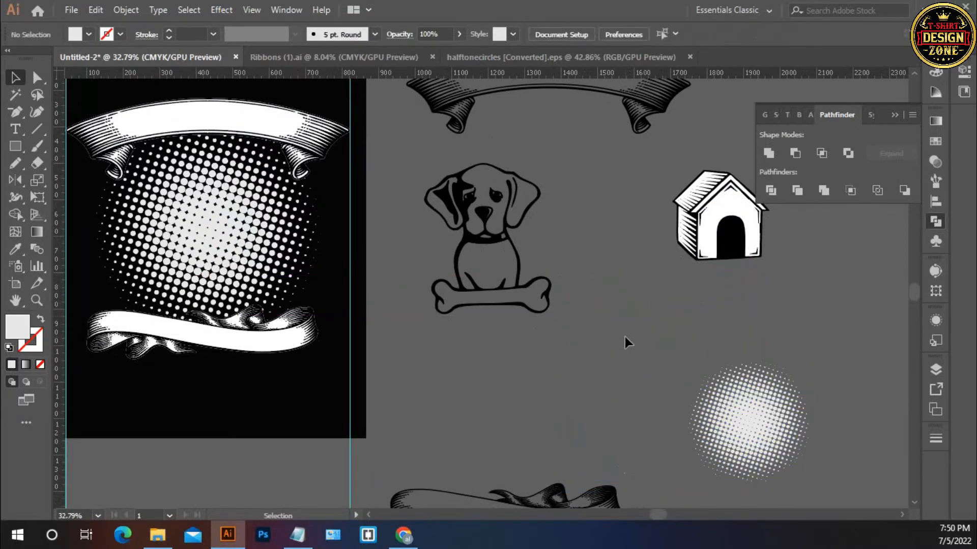
# Duplicate the dog artwork in place and unite the copy into one solid silhouette
pyautogui.click(457, 258)
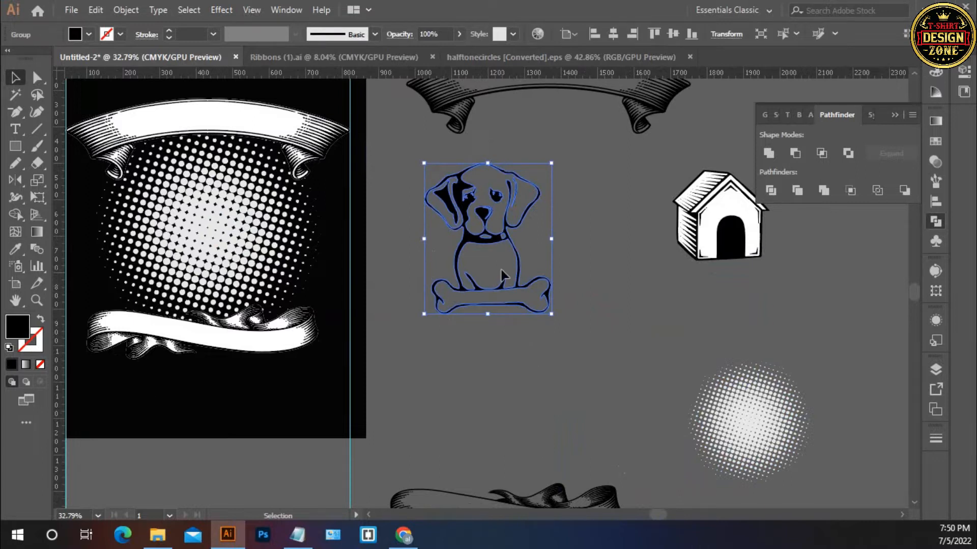
pyautogui.press('a')
pyautogui.press('v')
pyautogui.press('a')
pyautogui.press('v')
pyautogui.click(824, 190)
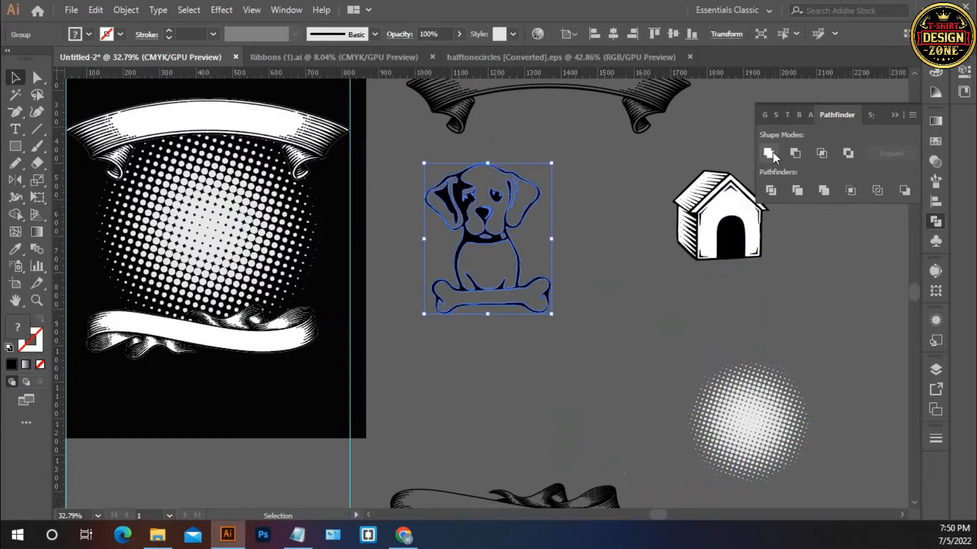
# Fill the dog silhouette with the coral colour sampled from the swatches and keep it behind the dog's line art
pyautogui.press('i')
pyautogui.press('space')
pyautogui.moveTo(189, 250); pyautogui.dragTo(377, 277)
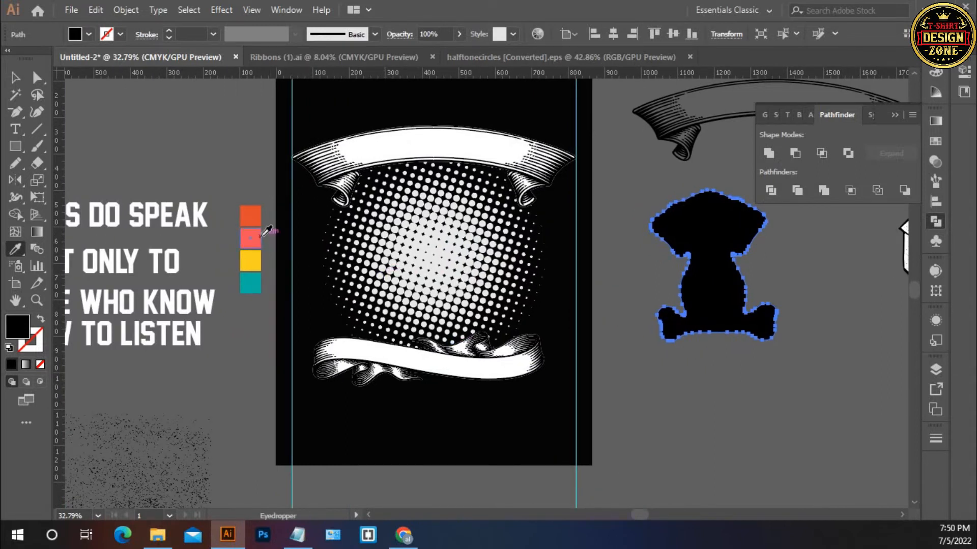
pyautogui.click(261, 235)
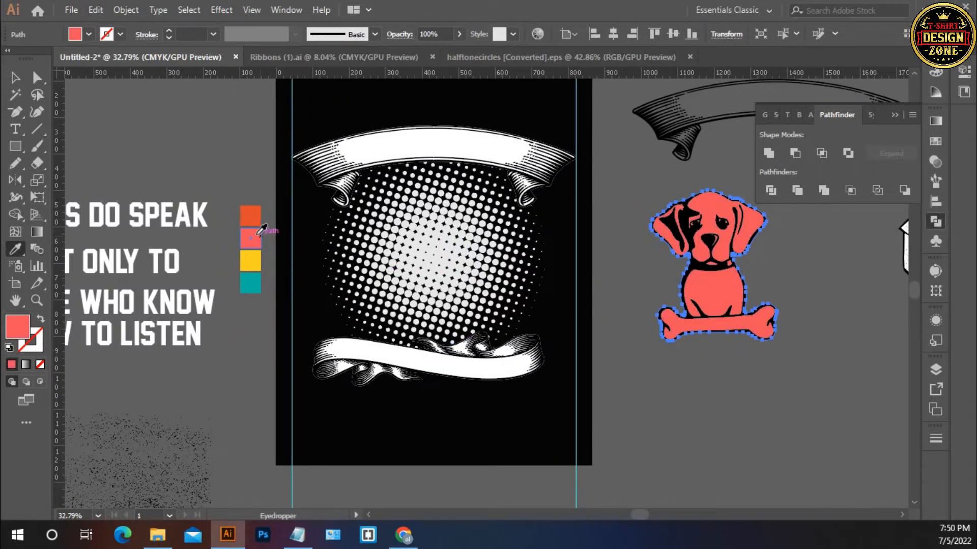
pyautogui.click(245, 213)
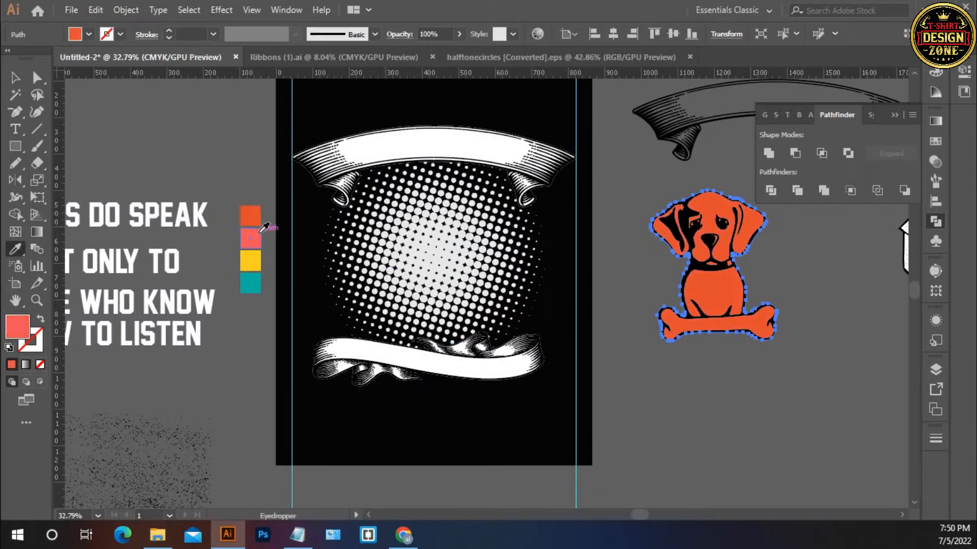
pyautogui.click(259, 233)
# Select the dog's line art together with its coral silhouette and group them
pyautogui.click(14, 77)
pyautogui.click(717, 363)
pyautogui.moveTo(755, 359); pyautogui.dragTo(684, 317)
pyautogui.press('a')
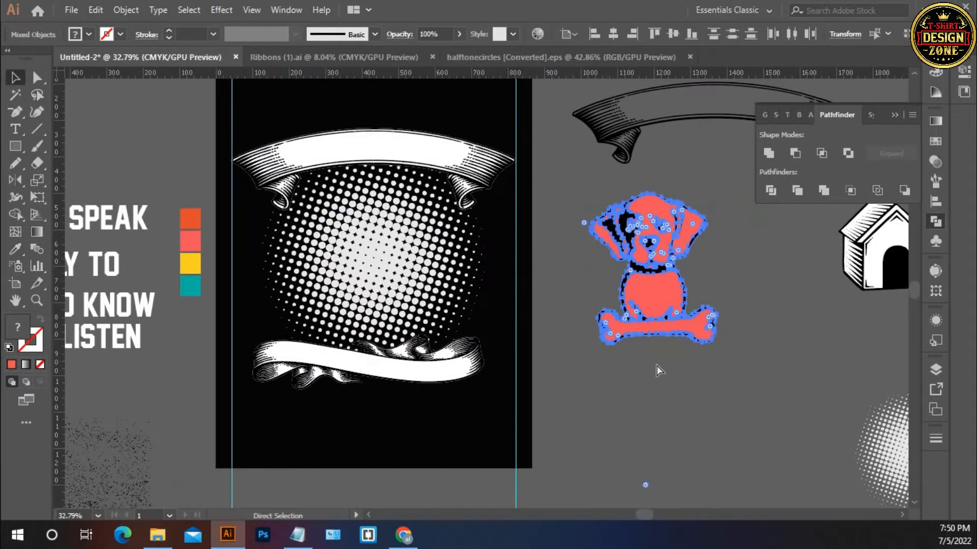
pyautogui.press('v')
pyautogui.hotkey('ctrl', 'g')
# Place a copy of the coral dog in front of the halftone circle and lower it until its bone overlaps the lower ribbon
pyautogui.moveTo(655, 324); pyautogui.dragTo(528, 268)
pyautogui.moveTo(389, 281); pyautogui.dragTo(382, 301)
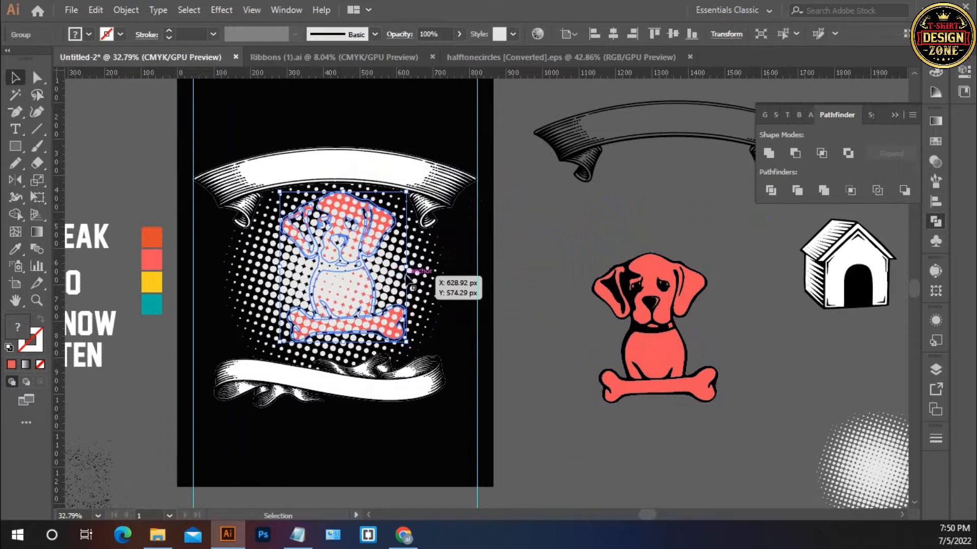
pyautogui.press('Delete')
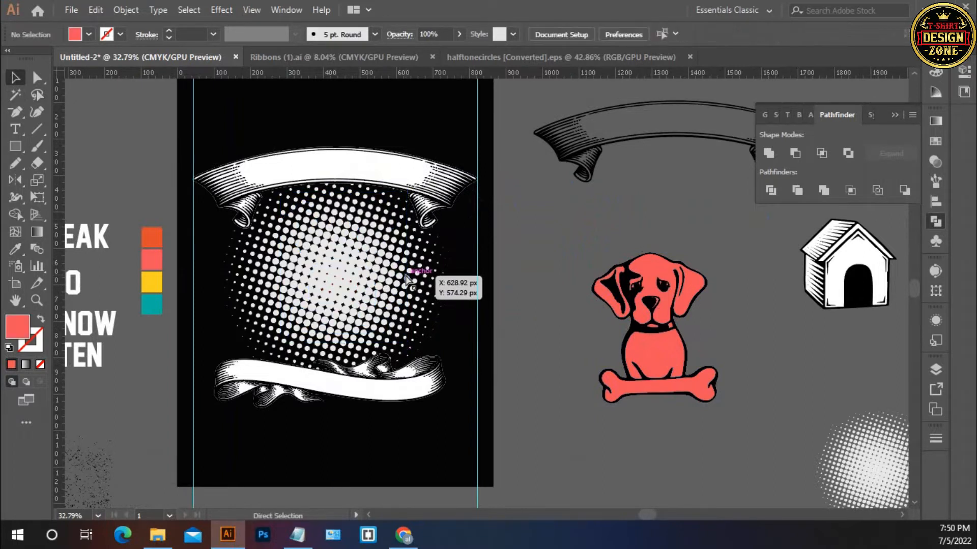
pyautogui.hotkey('ctrl', 'z')
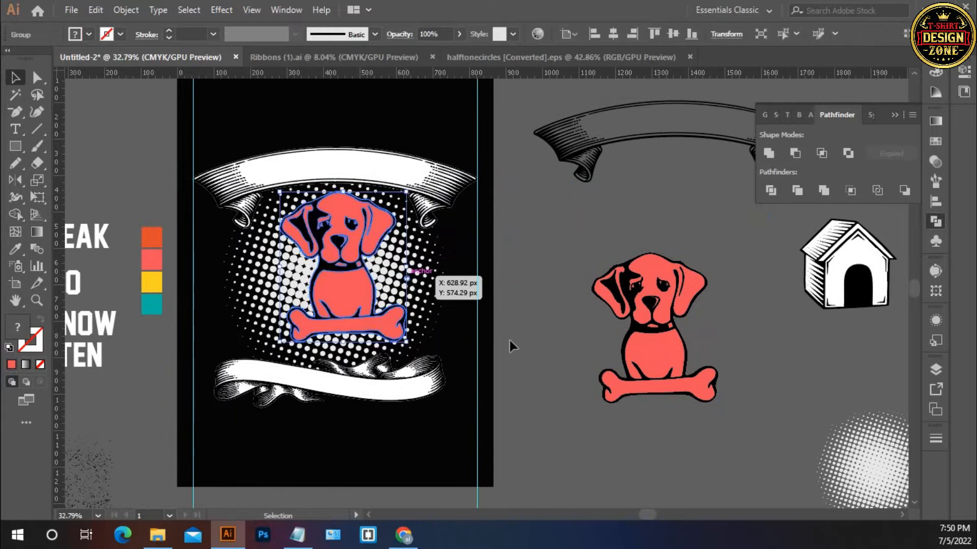
pyautogui.click(569, 435)
pyautogui.moveTo(361, 322); pyautogui.dragTo(348, 353)
pyautogui.click(533, 434)
pyautogui.hscroll(2, 740, 367)
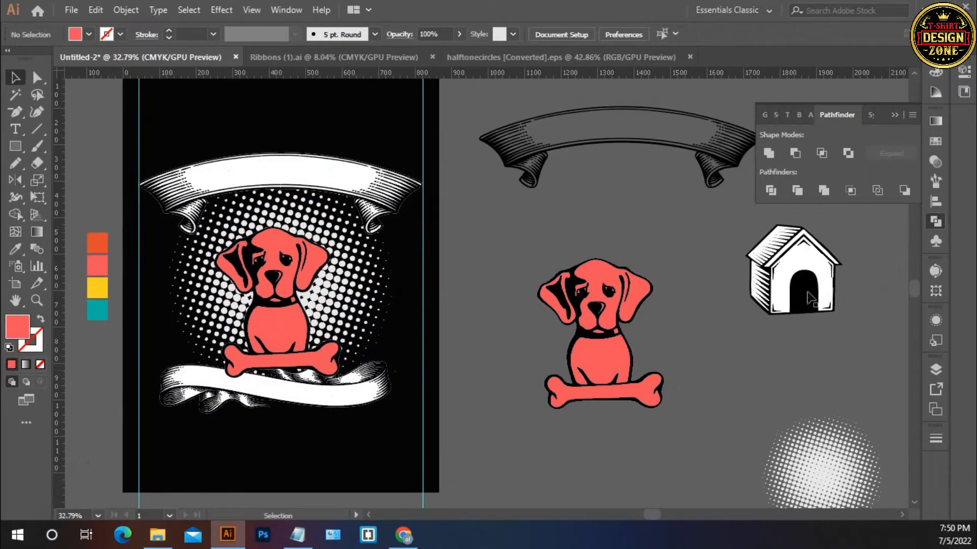
# Place an enlarged copy of the doghouse behind the dog and centre it horizontally on the artboard
pyautogui.click(819, 309)
pyautogui.moveTo(819, 309); pyautogui.dragTo(369, 362)
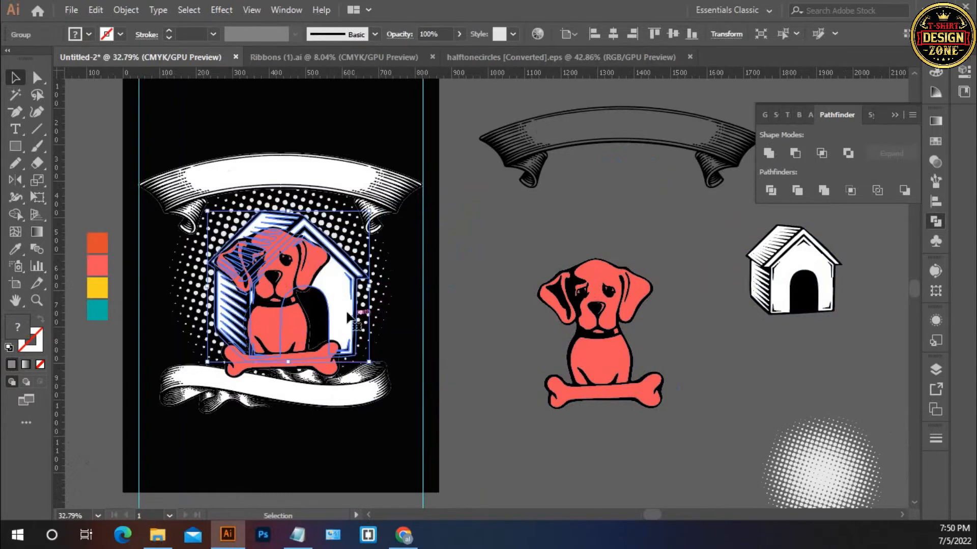
pyautogui.hotkey('ctrl', 'x')
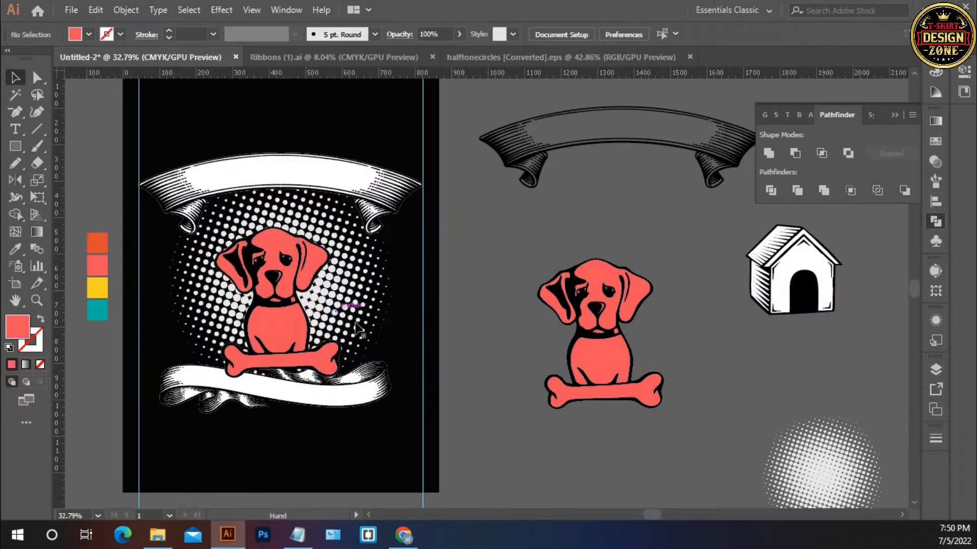
pyautogui.moveTo(345, 310); pyautogui.dragTo(372, 315)
pyautogui.click(311, 292)
pyautogui.hotkey('ctrl', 'b')
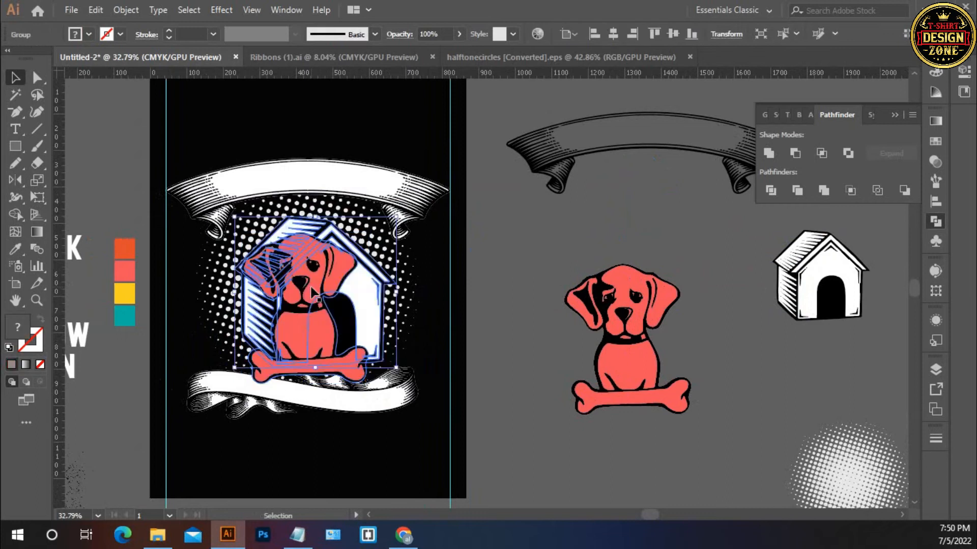
pyautogui.click(613, 34)
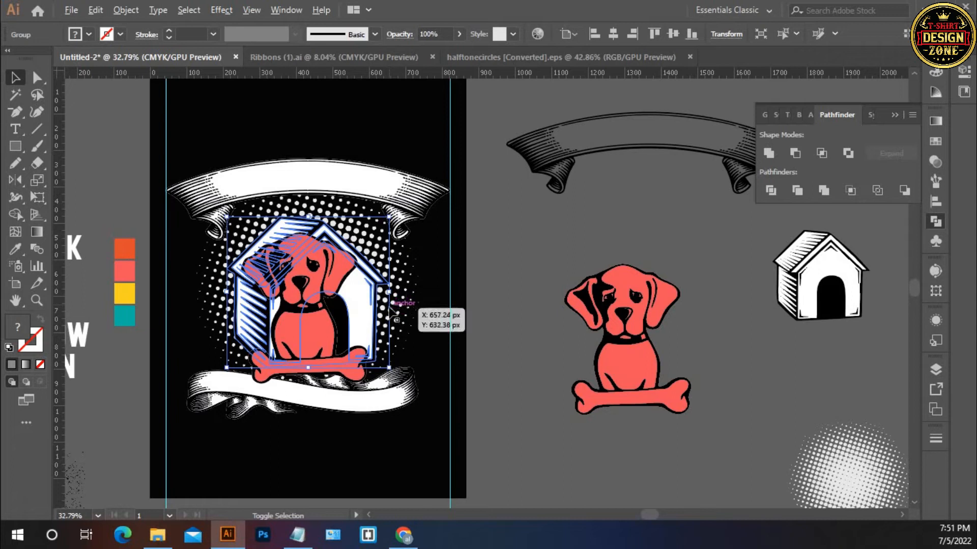
# Nudge the doghouse slightly upward and then to the left behind the dog
pyautogui.hotkey('ctrl', 'space')
pyautogui.doubleClick(354, 286)
pyautogui.moveTo(354, 285); pyautogui.dragTo(186, 318)
pyautogui.moveTo(558, 346); pyautogui.dragTo(569, 348)
pyautogui.moveTo(475, 398); pyautogui.dragTo(461, 361)
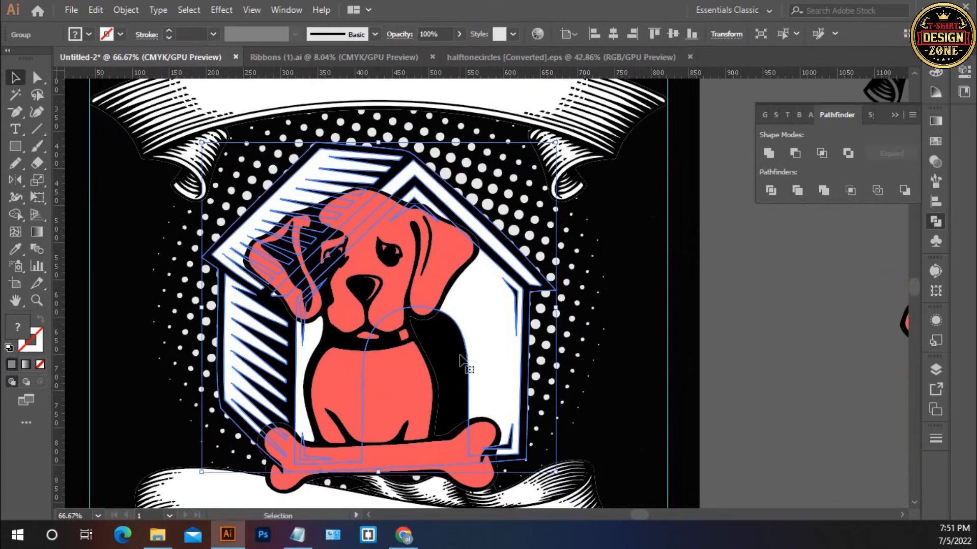
pyautogui.press('Up')
pyautogui.press('Up')
pyautogui.press('Up')
pyautogui.press('Up')
pyautogui.press('Up')
pyautogui.press('Up')
pyautogui.press('Up')
pyautogui.press('Up')
pyautogui.press('Up')
pyautogui.press('Up')
pyautogui.press('Up')
pyautogui.press('Up')
pyautogui.press('Up')
pyautogui.press('Up')
pyautogui.press('Up')
pyautogui.press('Up')
pyautogui.press('Up')
pyautogui.press('Up')
pyautogui.press('Up')
pyautogui.press('Up')
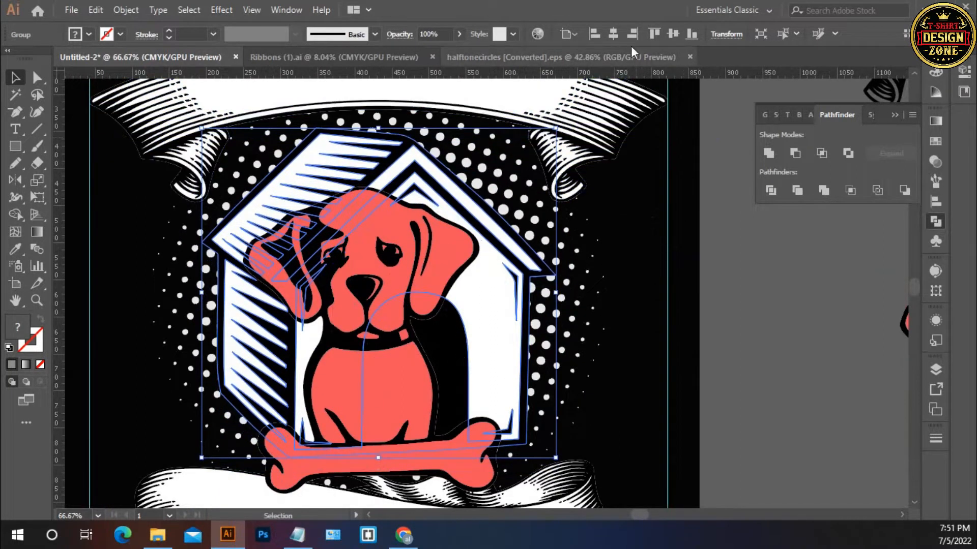
pyautogui.press('Left')
pyautogui.press('Left')
pyautogui.press('Left')
pyautogui.press('Left')
pyautogui.press('Left')
pyautogui.press('Left')
pyautogui.press('Left')
pyautogui.press('Left')
pyautogui.press('Left')
pyautogui.press('Left')
pyautogui.press('Left')
pyautogui.press('Left')
pyautogui.press('Left')
pyautogui.press('Left')
pyautogui.press('Left')
pyautogui.press('Left')
pyautogui.press('Left')
pyautogui.press('Left')
pyautogui.press('Left')
pyautogui.press('Left')
pyautogui.press('Left')
pyautogui.press('Left')
pyautogui.press('Left')
pyautogui.press('Left')
pyautogui.press('Left')
pyautogui.press('Left')
pyautogui.press('Left')
pyautogui.press('Left')
pyautogui.press('Left')
pyautogui.press('Left')
pyautogui.press('Left')
pyautogui.press('Left')
pyautogui.press('Left')
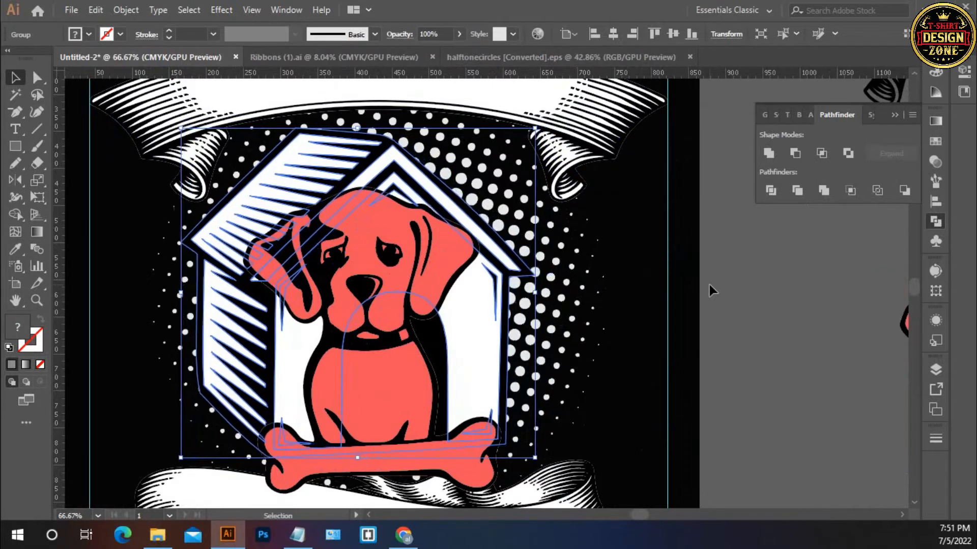
pyautogui.press('Left')
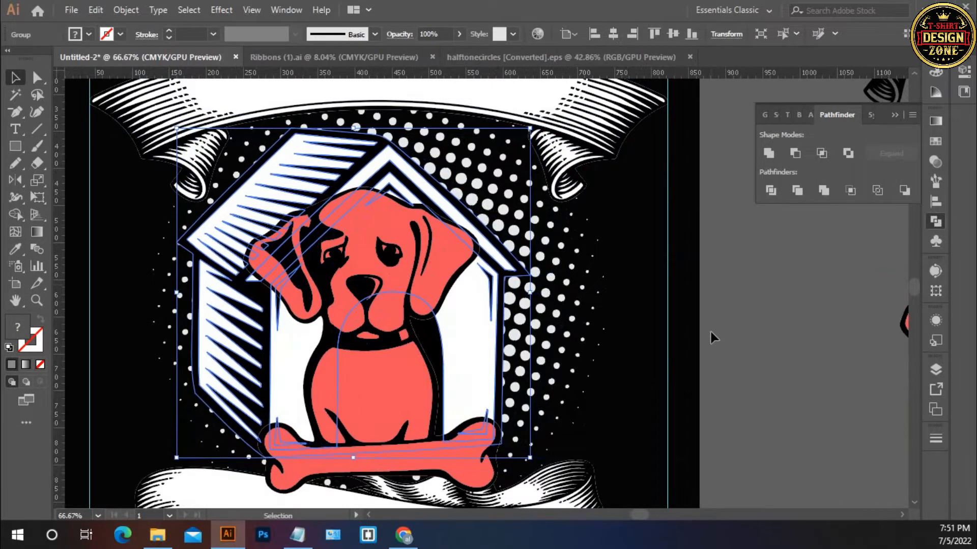
pyautogui.click(710, 332)
# Scale the dog down slightly and nudge it to the right so it sits in front of the doghouse's doorway
pyautogui.click(398, 374)
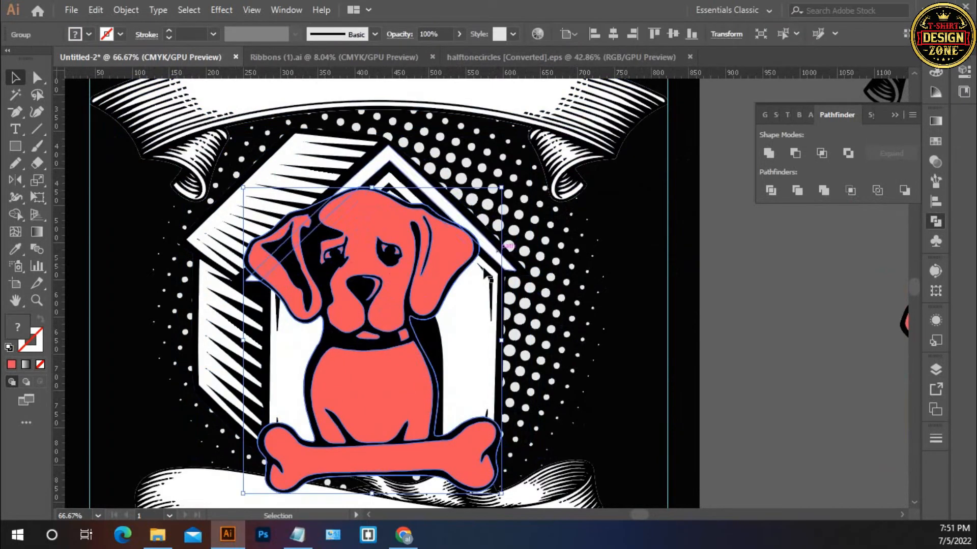
pyautogui.moveTo(502, 188); pyautogui.dragTo(489, 201)
pyautogui.press('Right')
pyautogui.press('Right')
pyautogui.press('Right')
pyautogui.press('Right')
pyautogui.press('Right')
pyautogui.press('Right')
pyautogui.press('Right')
pyautogui.press('Right')
pyautogui.press('Right')
pyautogui.press('Right')
pyautogui.press('Right')
pyautogui.press('Right')
pyautogui.press('Right')
pyautogui.press('Right')
pyautogui.press('Right')
pyautogui.press('Right')
pyautogui.press('Right')
pyautogui.press('Right')
pyautogui.press('Right')
pyautogui.press('Right')
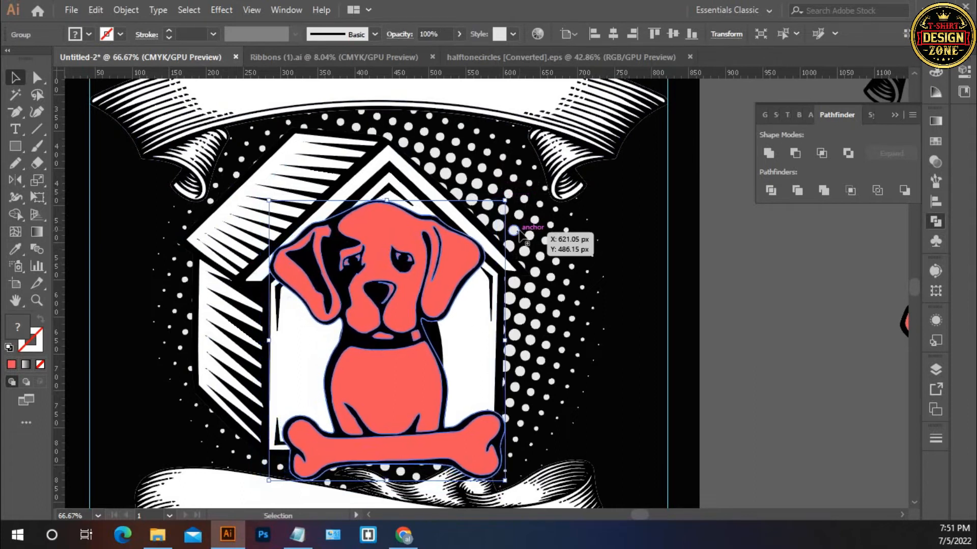
pyautogui.press('Right')
pyautogui.press('Right')
pyautogui.press('Right')
pyautogui.press('Right')
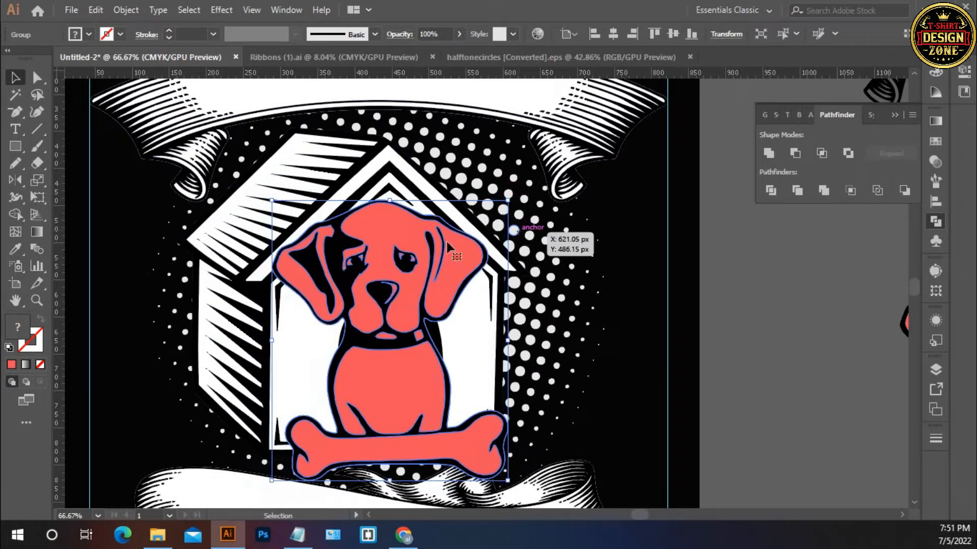
# Group the dog with the doghouse and centre the group horizontally on the artboard
pyautogui.keyDown('shift'); pyautogui.click(302, 355); pyautogui.keyUp('shift')
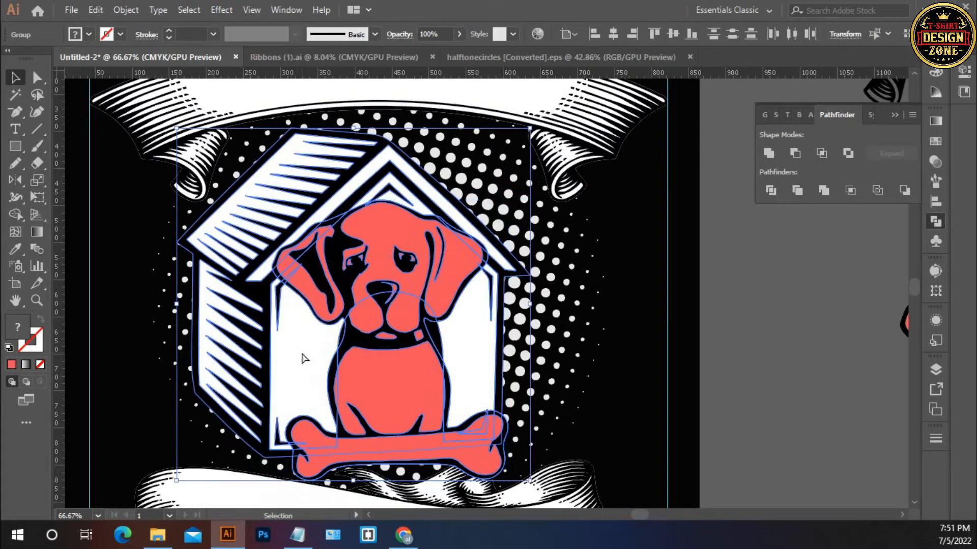
pyautogui.click(612, 36)
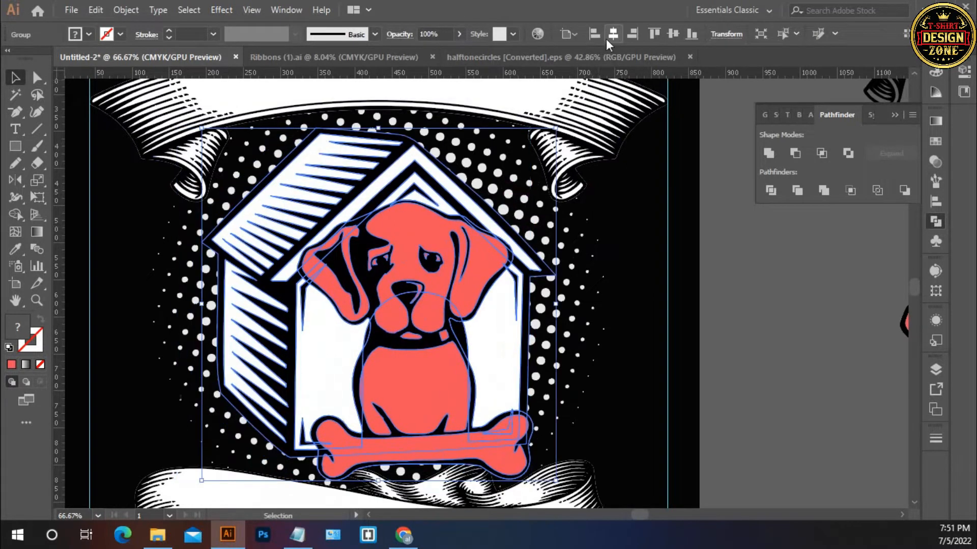
pyautogui.click(690, 298)
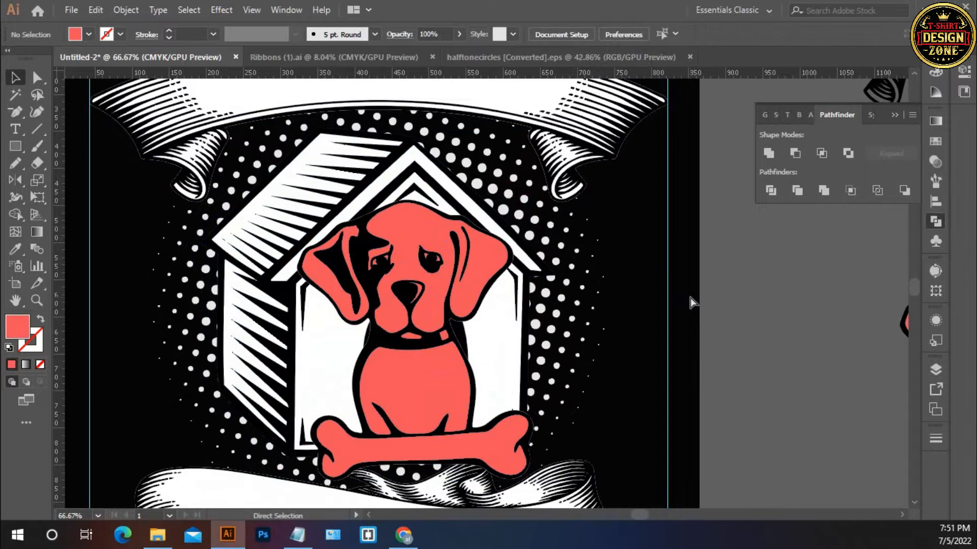
pyautogui.hotkey('ctrl', '0')
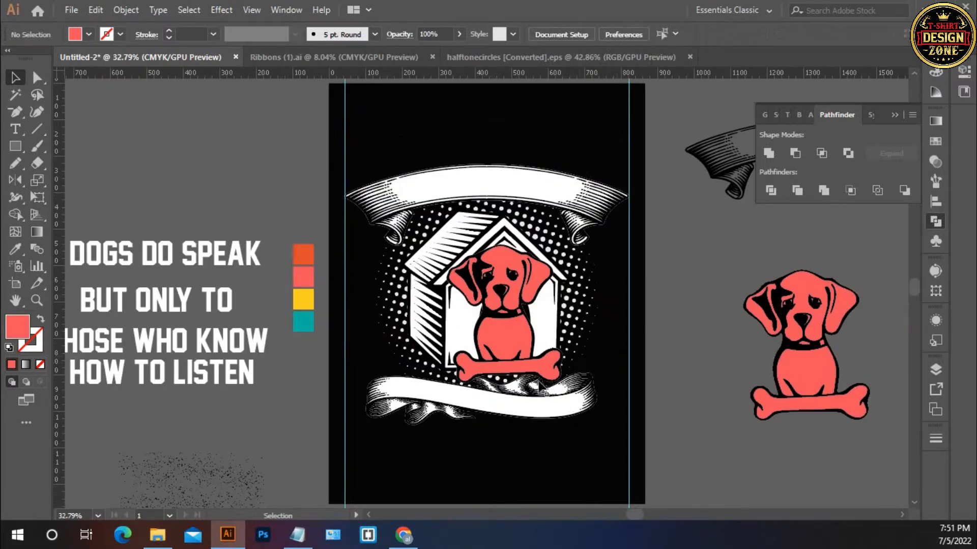
# Nudge the combined dog and doghouse group slightly to the left between the ribbons
pyautogui.keyDown('ctrl'); pyautogui.click(465, 344); pyautogui.keyUp('ctrl')
pyautogui.click(542, 310)
pyautogui.press('Left')
pyautogui.press('Left')
pyautogui.press('Left')
pyautogui.press('Left')
pyautogui.press('Left')
pyautogui.press('Left')
pyautogui.press('Left')
pyautogui.press('Left')
pyautogui.press('Left')
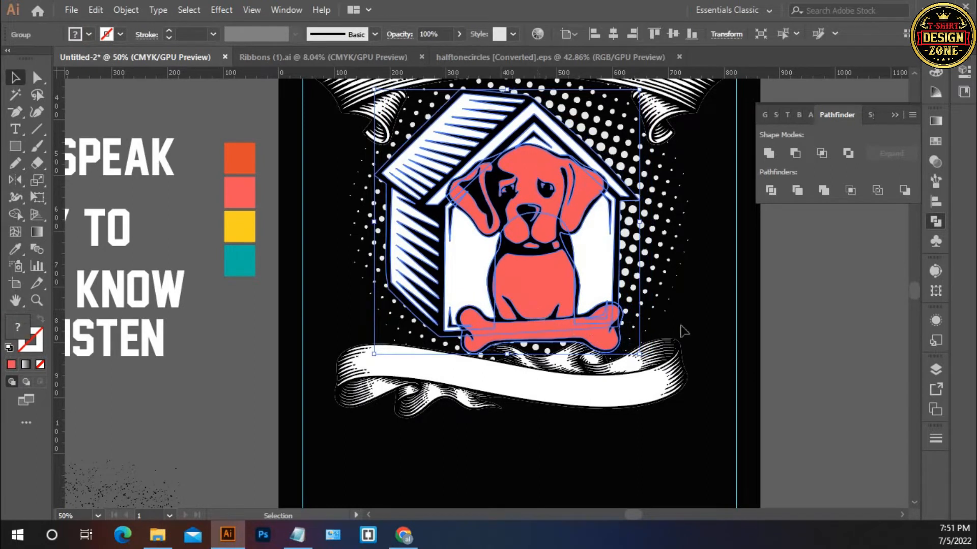
# Nudge the dog and doghouse group slightly down between the ribbons, then enlarge it a little around its centre
pyautogui.press('Down')
pyautogui.press('Down')
pyautogui.click(792, 293)
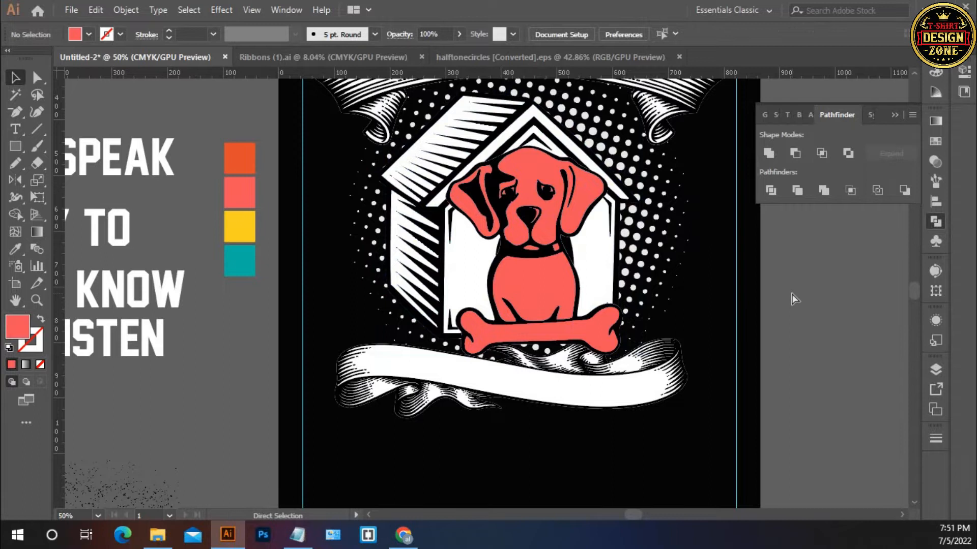
pyautogui.hotkey('ctrl', '0')
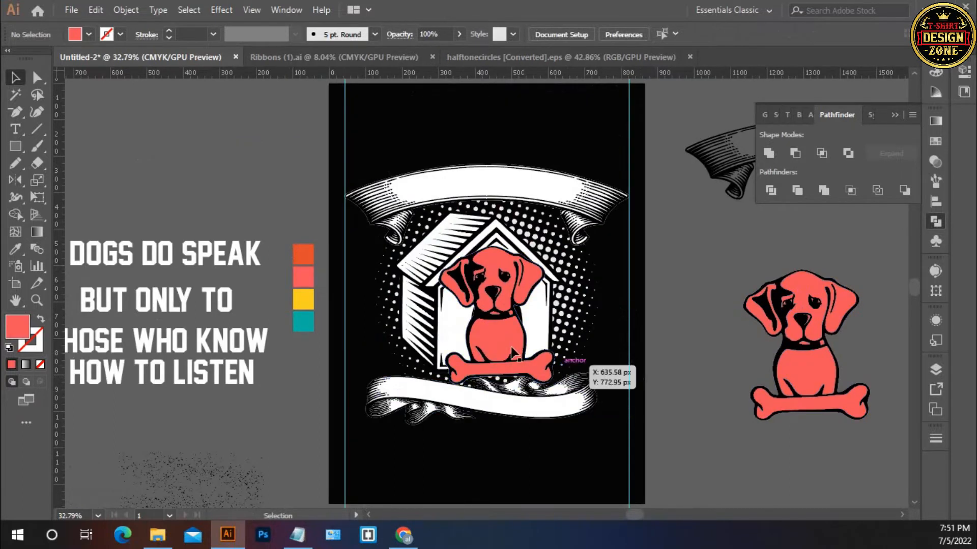
pyautogui.click(498, 336)
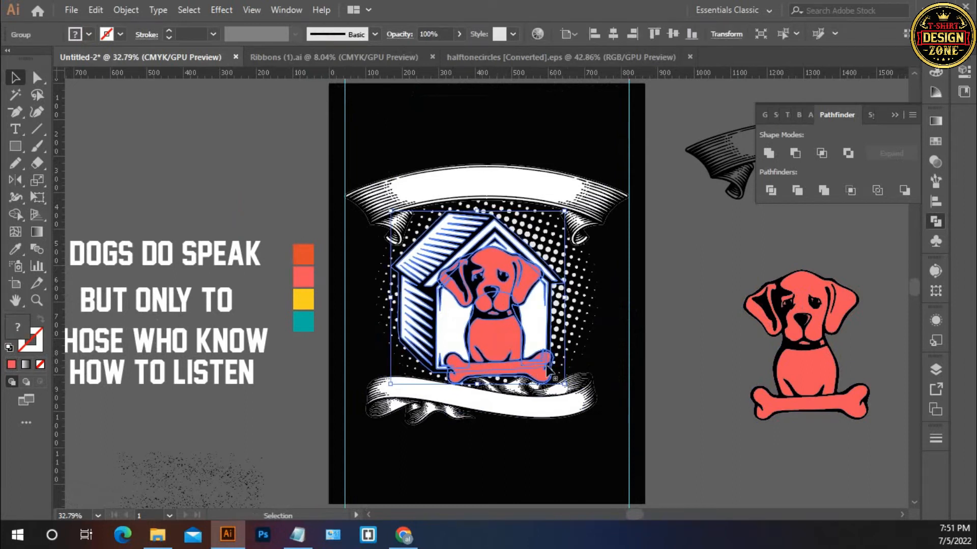
pyautogui.moveTo(566, 297); pyautogui.dragTo(571, 298)
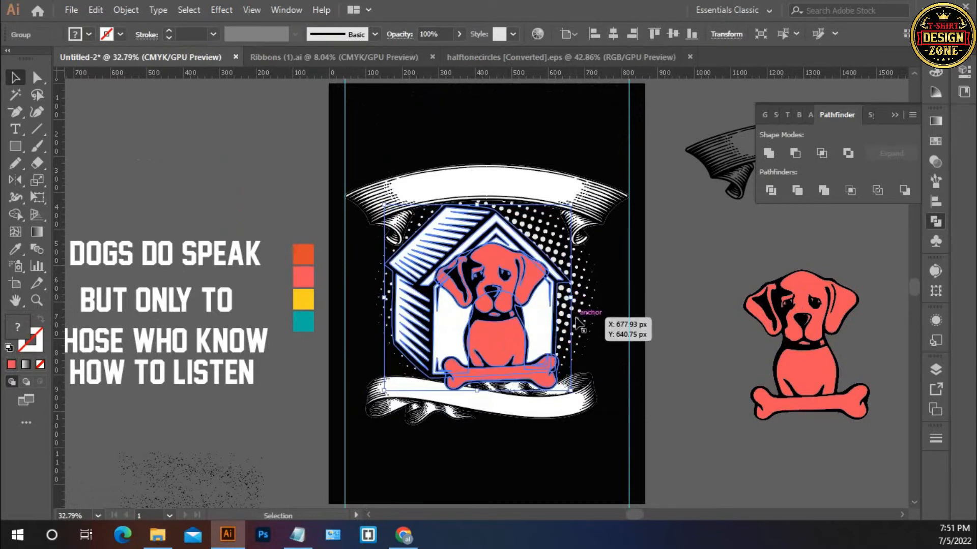
pyautogui.click(672, 307)
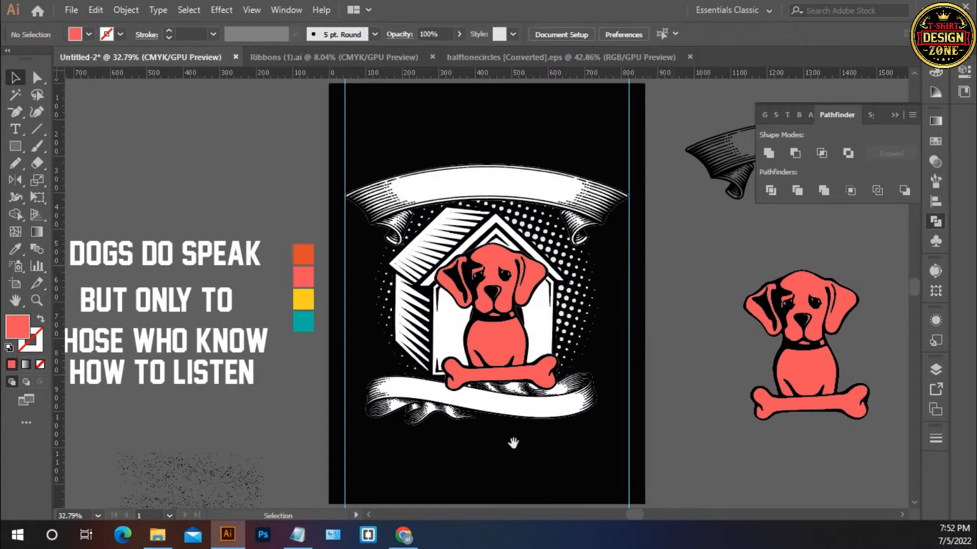
# Nudge the lower ribbon down a little and enlarge it around its centre to nearly the width between the guides
pyautogui.moveTo(533, 430); pyautogui.dragTo(536, 425)
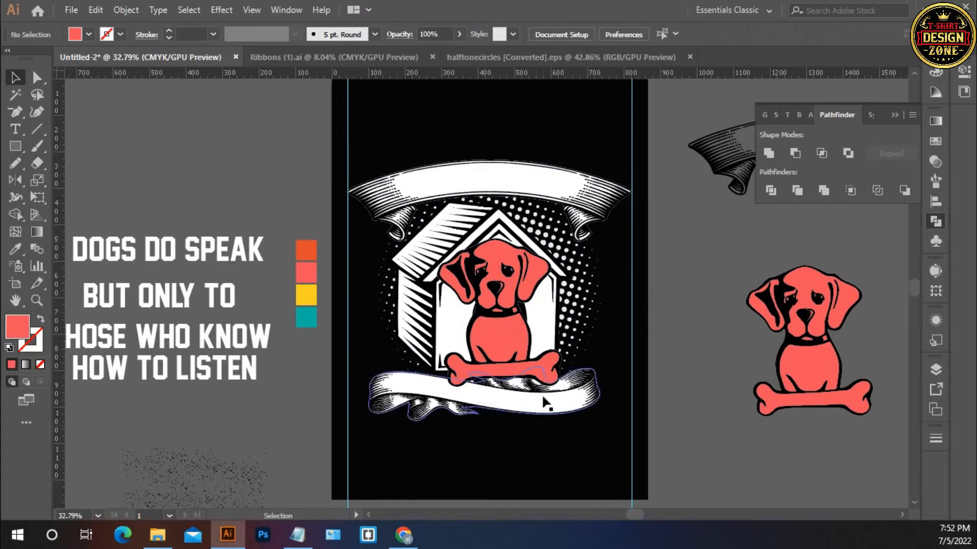
pyautogui.click(546, 403)
pyautogui.click(552, 444)
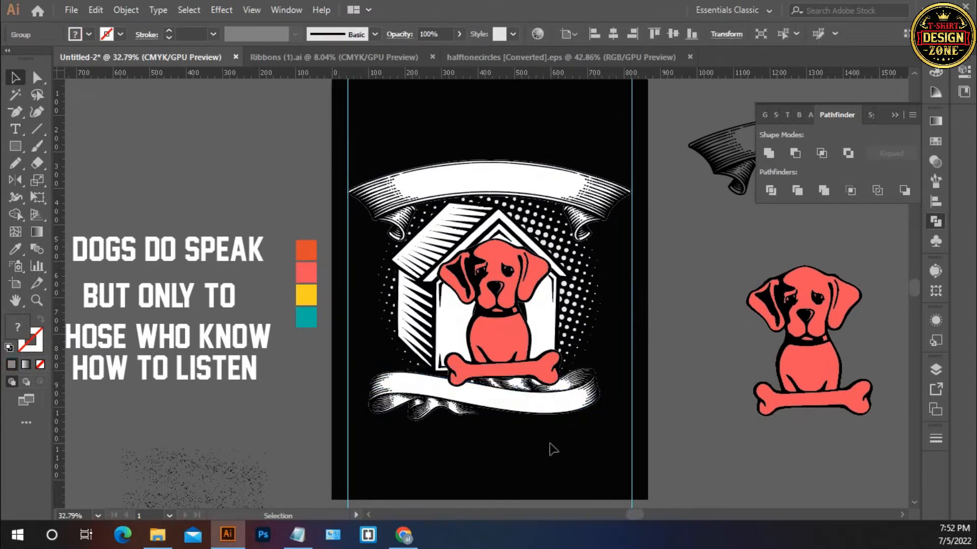
pyautogui.moveTo(542, 432); pyautogui.dragTo(536, 421)
pyautogui.click(546, 398)
pyautogui.press('Down')
pyautogui.press('Down')
pyautogui.moveTo(595, 387)
pyautogui.mouseDown()
pyautogui.moveTo(625, 385)
pyautogui.moveTo(613, 385)
pyautogui.mouseUp()
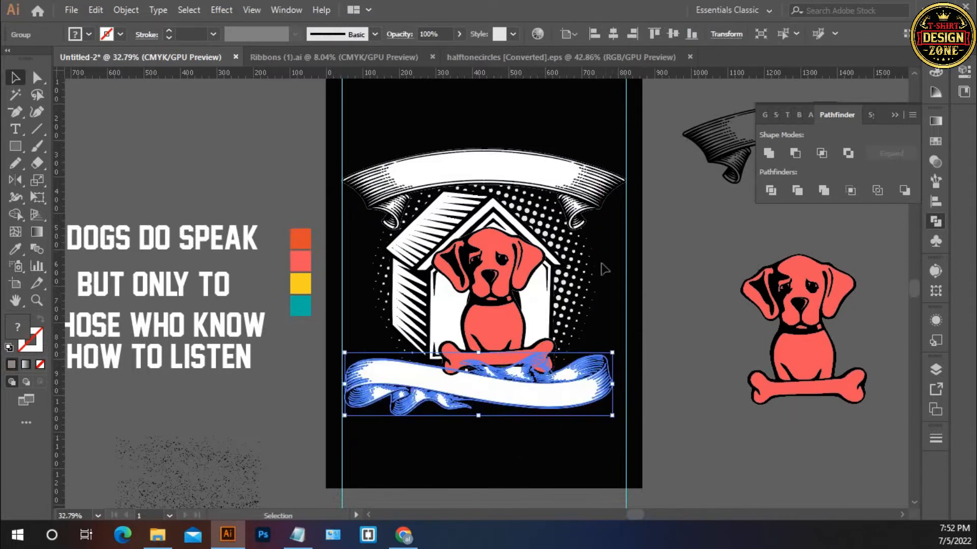
# Shift the enlarged lower ribbon slightly to the right so it sits centred on the artboard
pyautogui.press('Right')
pyautogui.press('Right')
pyautogui.press('Right')
pyautogui.press('Right')
pyautogui.press('Right')
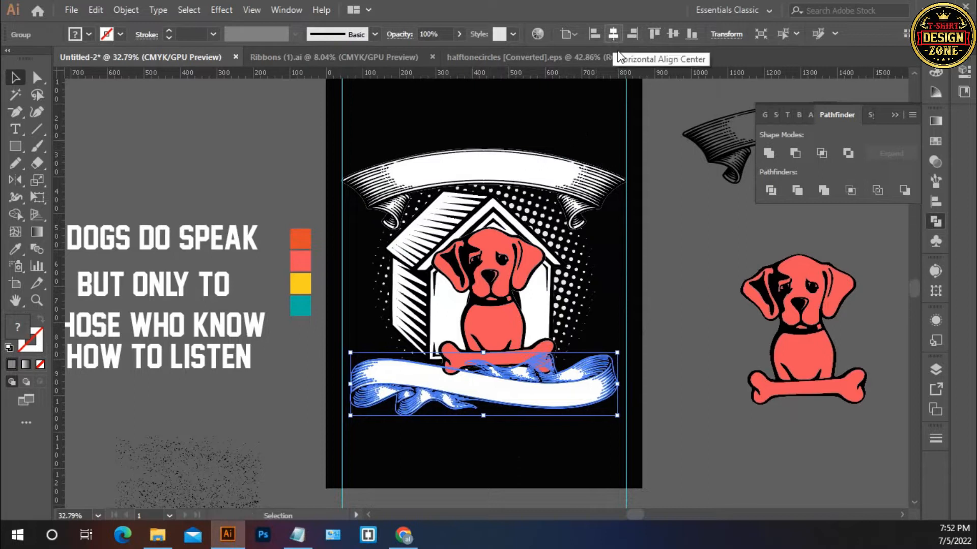
pyautogui.click(673, 252)
# Cut the four slogan text lines beside the artboard and paste them back in place in front of the other artwork
pyautogui.hscroll(-3, 264, 229)
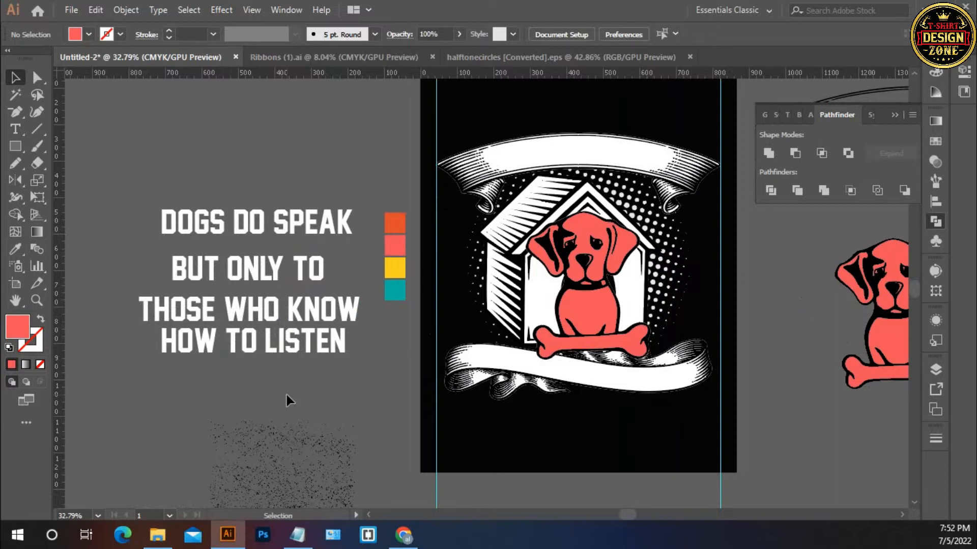
pyautogui.moveTo(310, 390); pyautogui.dragTo(269, 400)
pyautogui.moveTo(576, 275); pyautogui.dragTo(384, 267)
pyautogui.moveTo(537, 283); pyautogui.dragTo(555, 321)
pyautogui.moveTo(438, 300); pyautogui.dragTo(556, 224)
pyautogui.moveTo(228, 344); pyautogui.dragTo(379, 319)
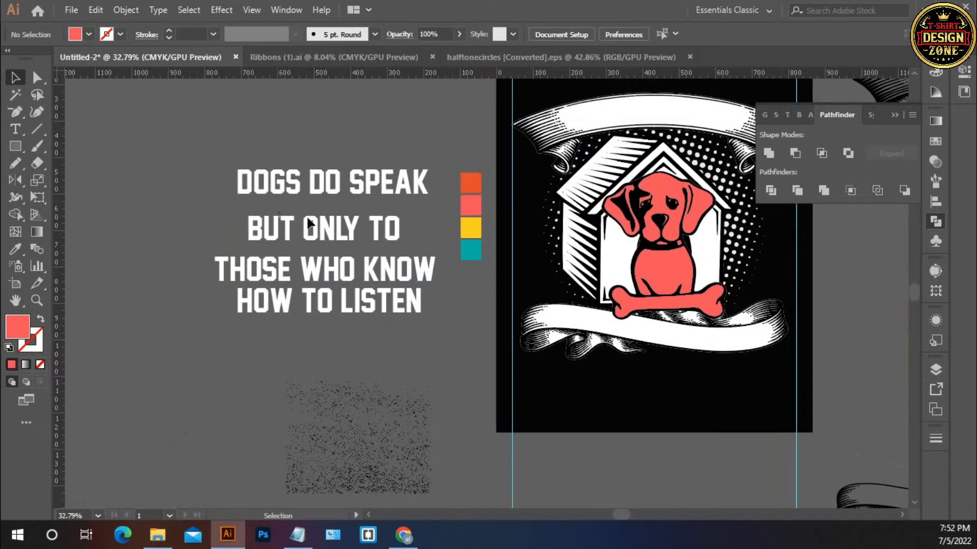
pyautogui.moveTo(311, 227); pyautogui.dragTo(310, 227)
pyautogui.click(201, 283)
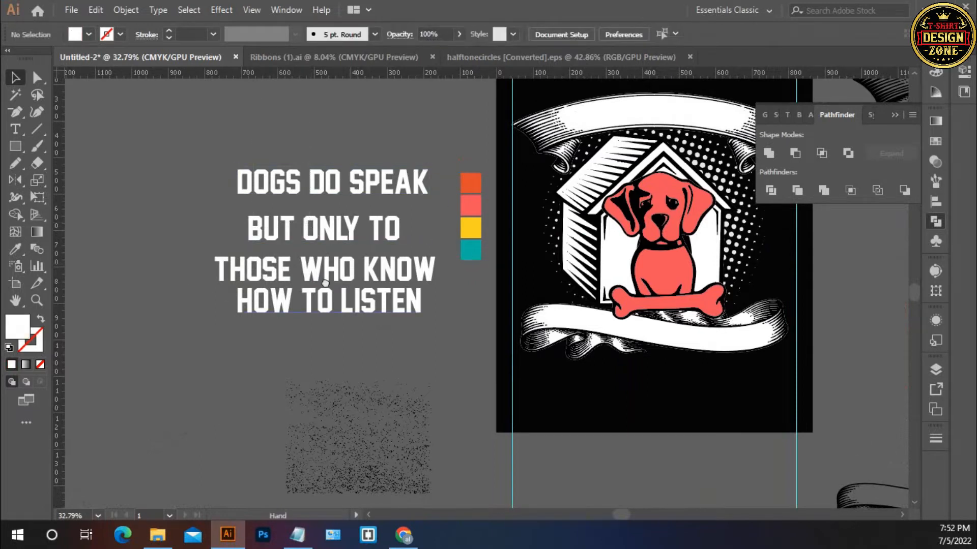
pyautogui.moveTo(325, 284); pyautogui.dragTo(301, 305)
pyautogui.click(316, 339)
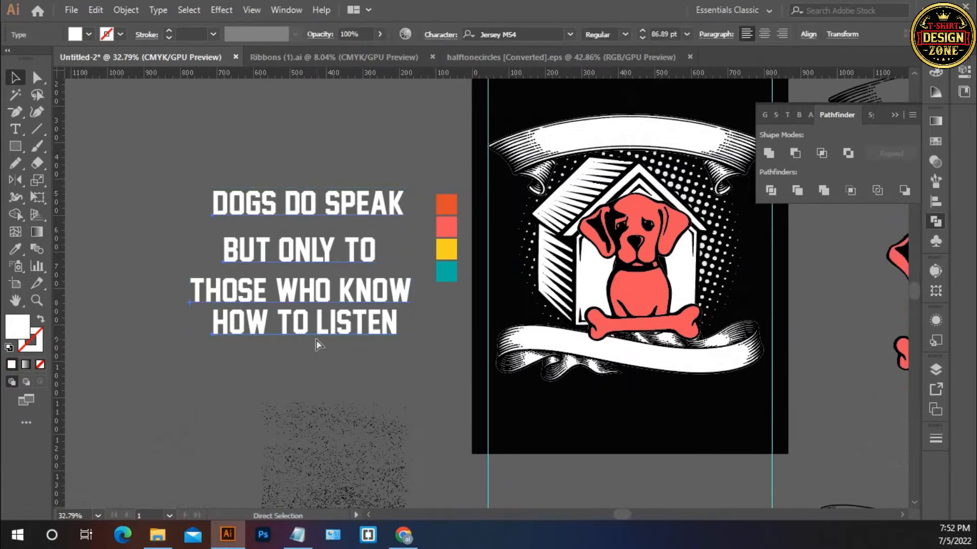
pyautogui.hotkey('ctrl', 'x')
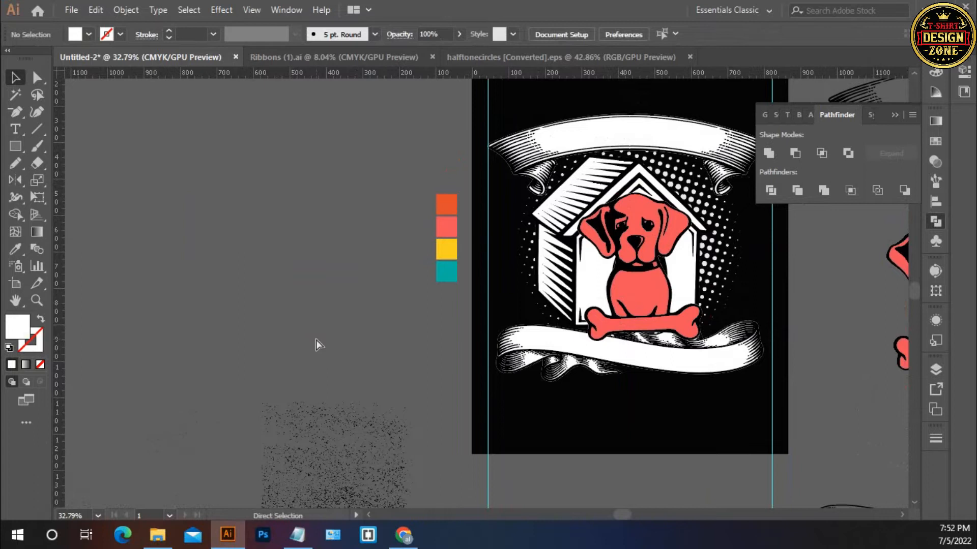
pyautogui.hotkey('ctrl', 'f')
# Copy "DOGS DO SPEAK" to the space above the upper ribbon and "BUT ONLY TO" onto that ribbon
pyautogui.click(328, 170)
pyautogui.click(350, 212)
pyautogui.moveTo(329, 140); pyautogui.dragTo(275, 173)
pyautogui.moveTo(281, 246); pyautogui.dragTo(574, 122)
pyautogui.moveTo(572, 164); pyautogui.dragTo(542, 142)
pyautogui.moveTo(221, 270); pyautogui.dragTo(639, 117)
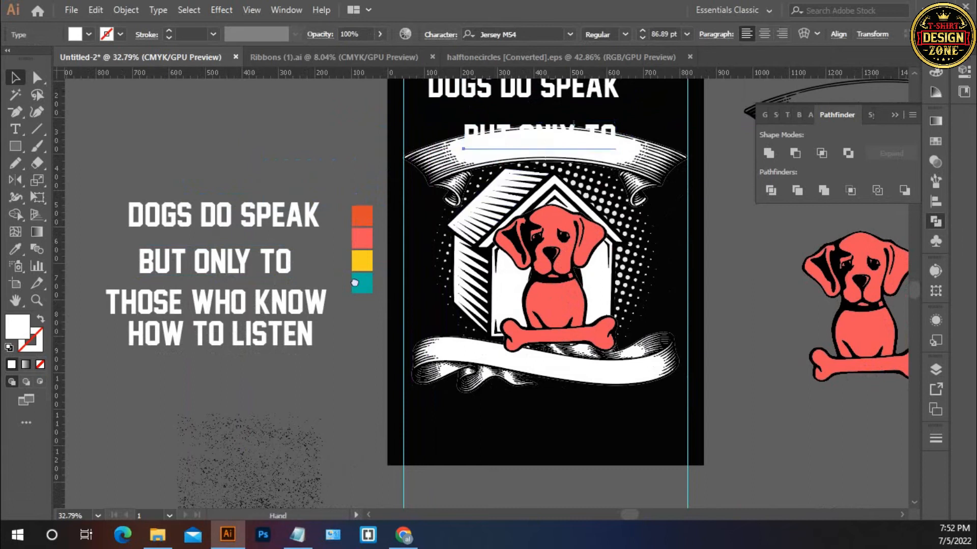
# Copy "HOW TO LISTEN" to the space below the lower ribbon and "THOSE WHO KNOW" onto that ribbon
pyautogui.moveTo(355, 283); pyautogui.dragTo(318, 220)
pyautogui.moveTo(219, 270); pyautogui.dragTo(540, 362)
pyautogui.click(287, 318)
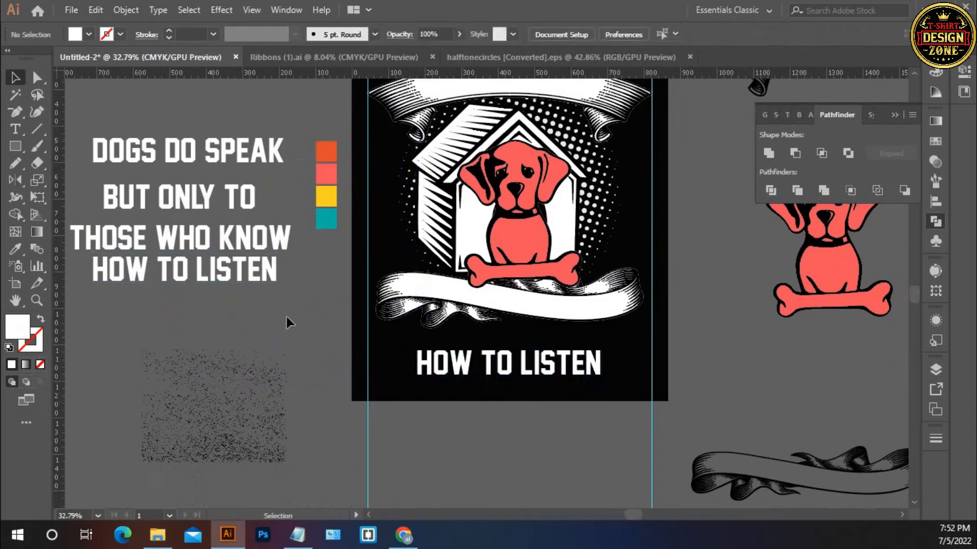
pyautogui.moveTo(223, 247); pyautogui.dragTo(554, 313)
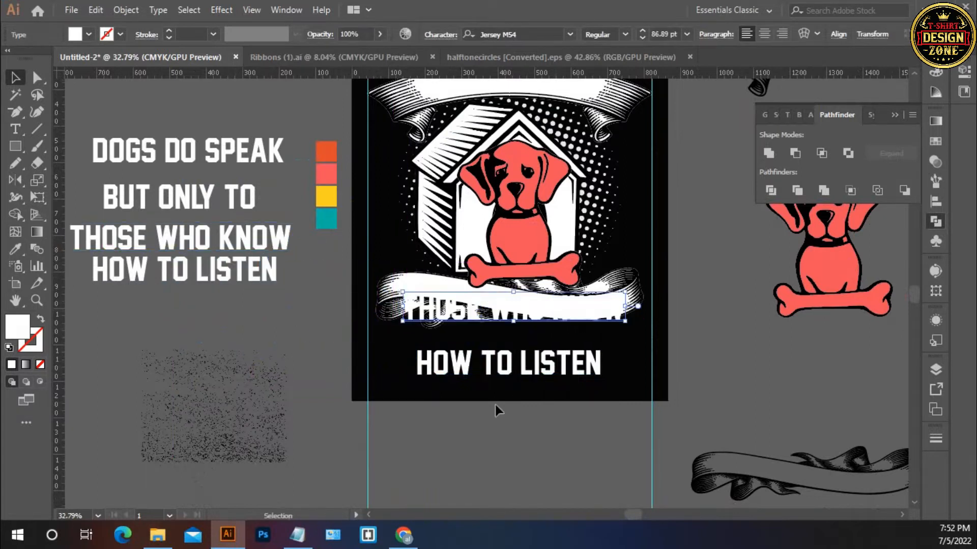
# Recolour "THOSE WHO KNOW" on the lower ribbon by sampling the coral palette swatch with the Eyedropper
pyautogui.click(493, 407)
pyautogui.press('i')
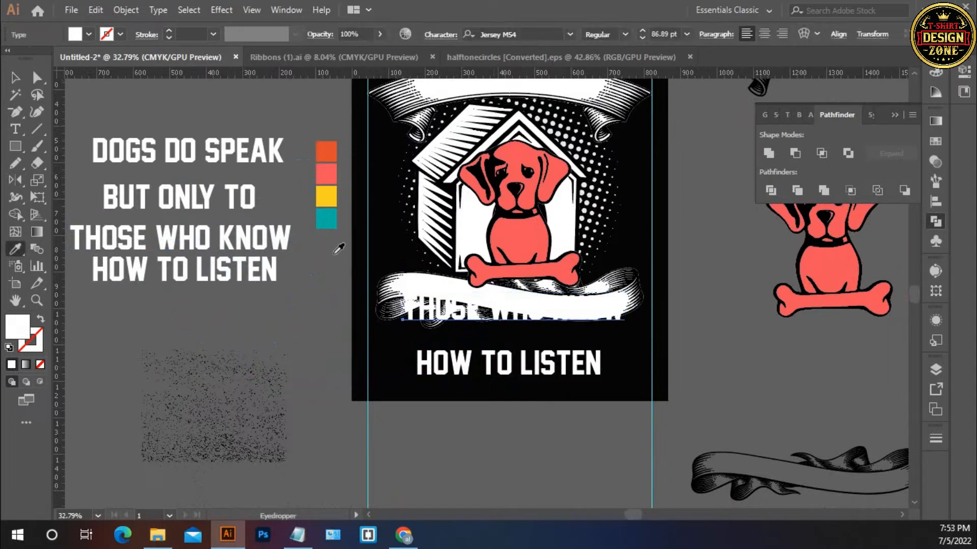
pyautogui.click(329, 177)
pyautogui.click(17, 79)
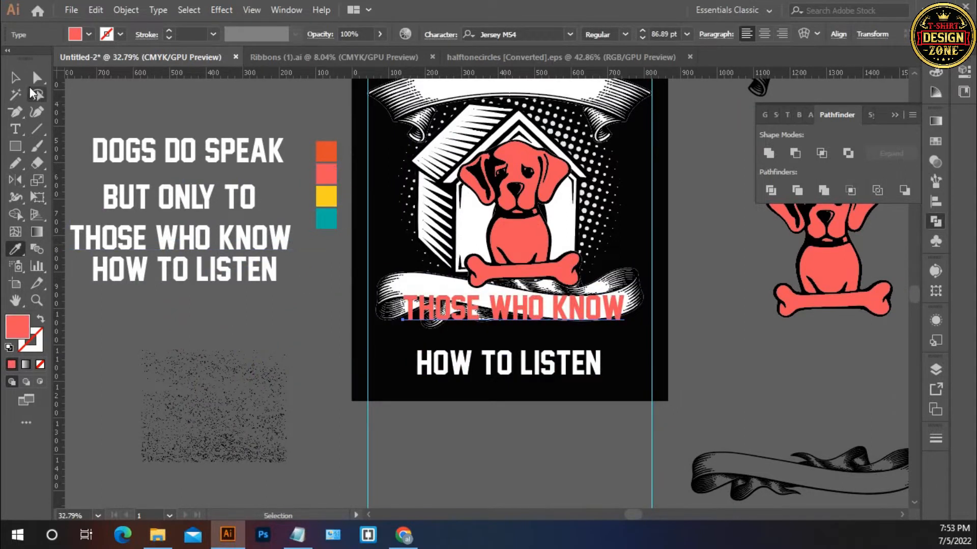
# Recolour "BUT ONLY TO" on the upper ribbon with the same coral swatch and deselect it
pyautogui.moveTo(309, 163); pyautogui.dragTo(312, 241)
pyautogui.click(491, 142)
pyautogui.press('i')
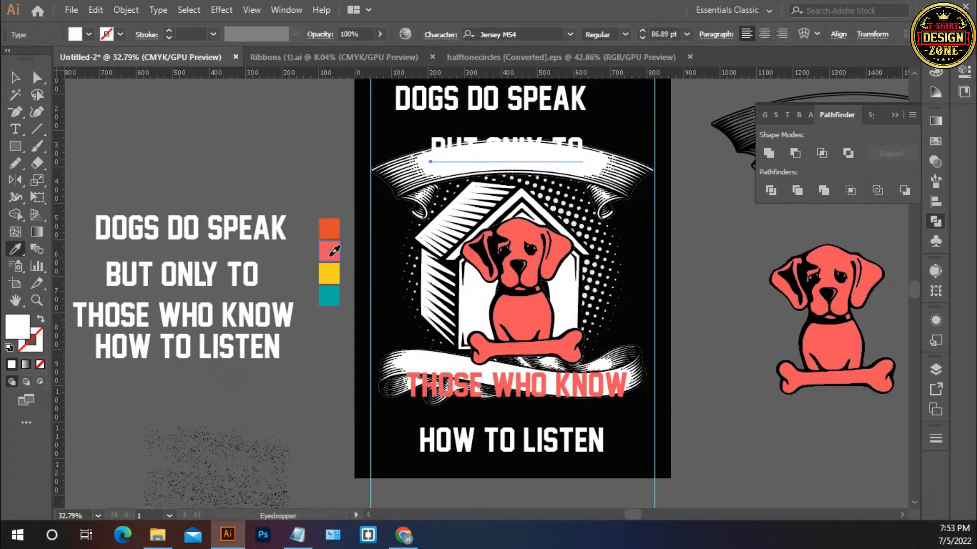
pyautogui.click(335, 251)
pyautogui.click(16, 77)
pyautogui.click(140, 135)
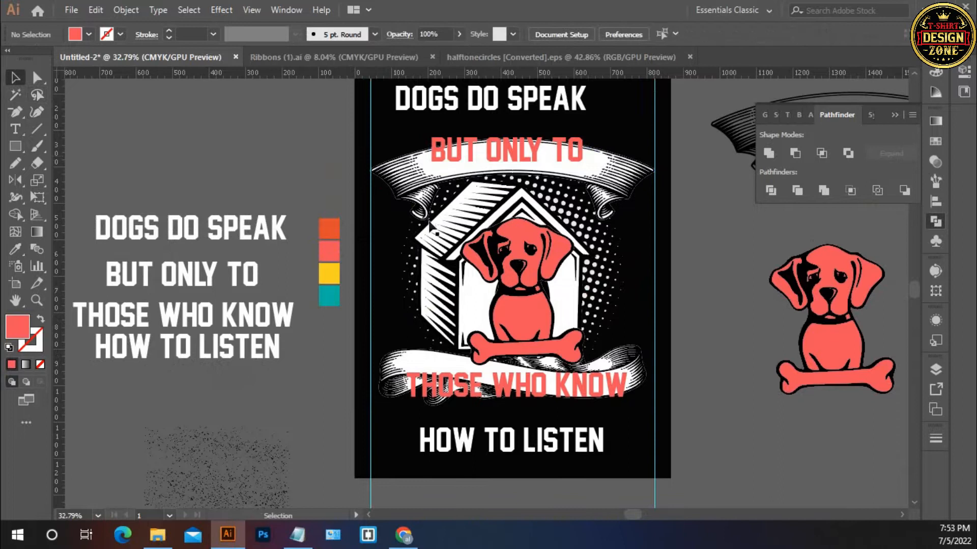
# Move the "DOGS DO SPEAK" line slightly to the right above the upper ribbon
pyautogui.keyDown('ctrl'); pyautogui.click(470, 202); pyautogui.keyUp('ctrl')
pyautogui.moveTo(474, 231); pyautogui.dragTo(408, 261)
pyautogui.click(554, 178)
pyautogui.moveTo(555, 179); pyautogui.dragTo(574, 181)
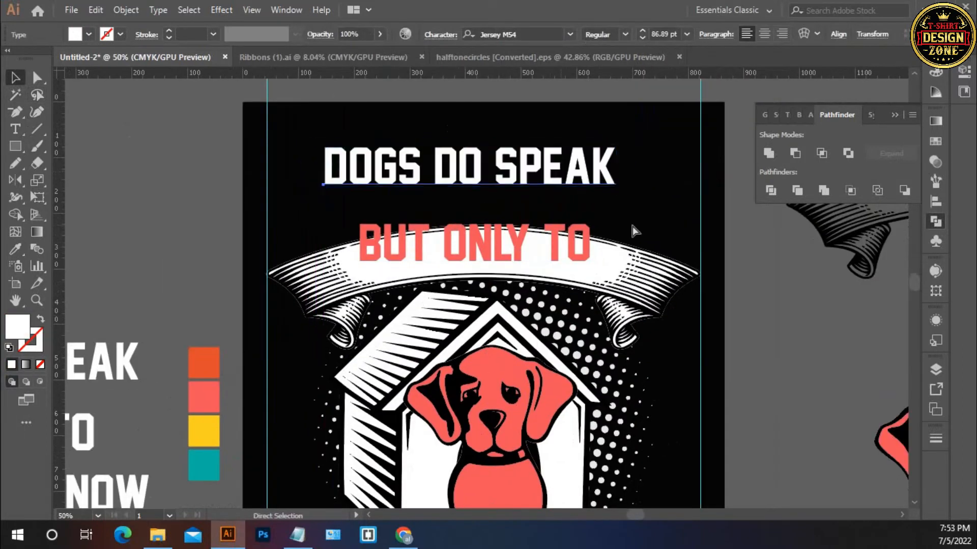
pyautogui.hotkey('ctrl', '0')
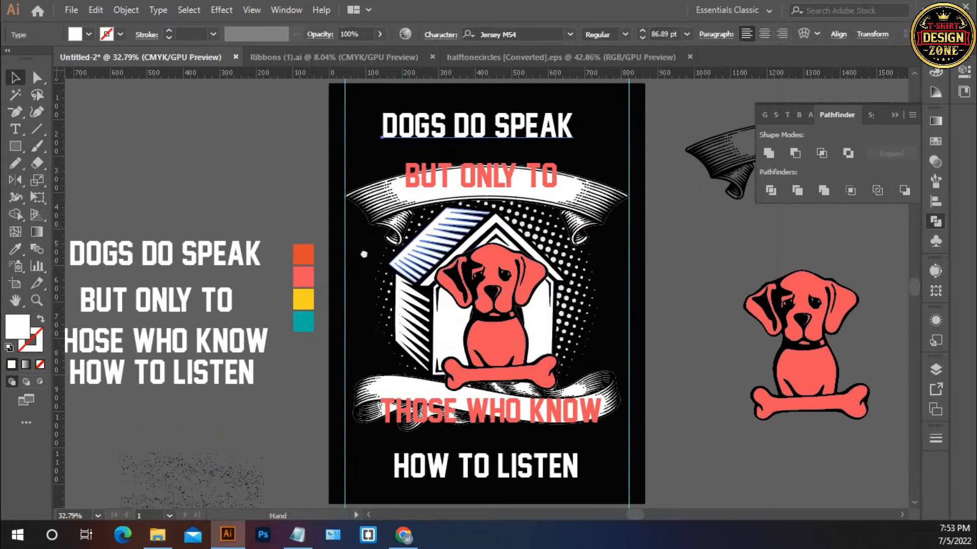
# Set the artboard's "DOGS DO SPEAK" line in the Legendaire FREE font and change its case to uppercase
pyautogui.moveTo(245, 227); pyautogui.dragTo(361, 246)
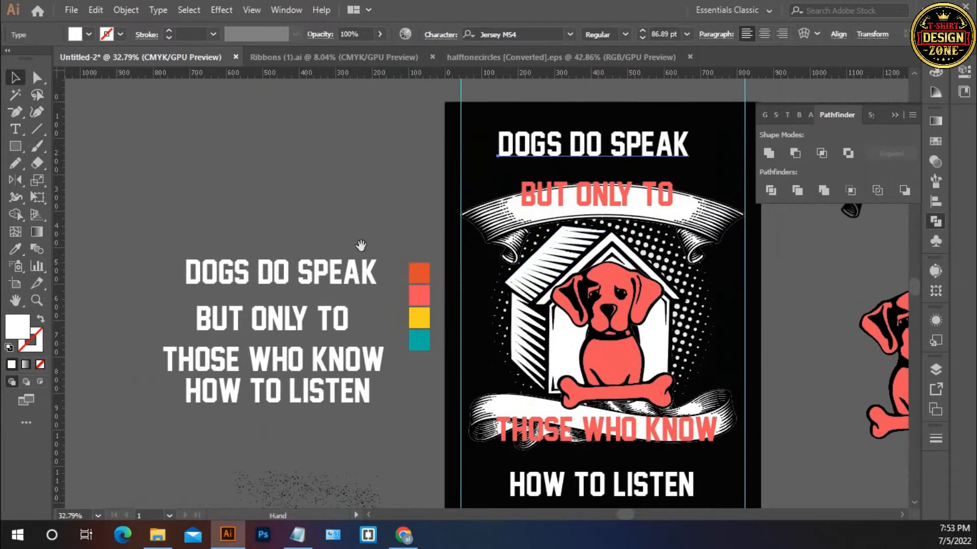
pyautogui.click(531, 34)
pyautogui.write('leg')
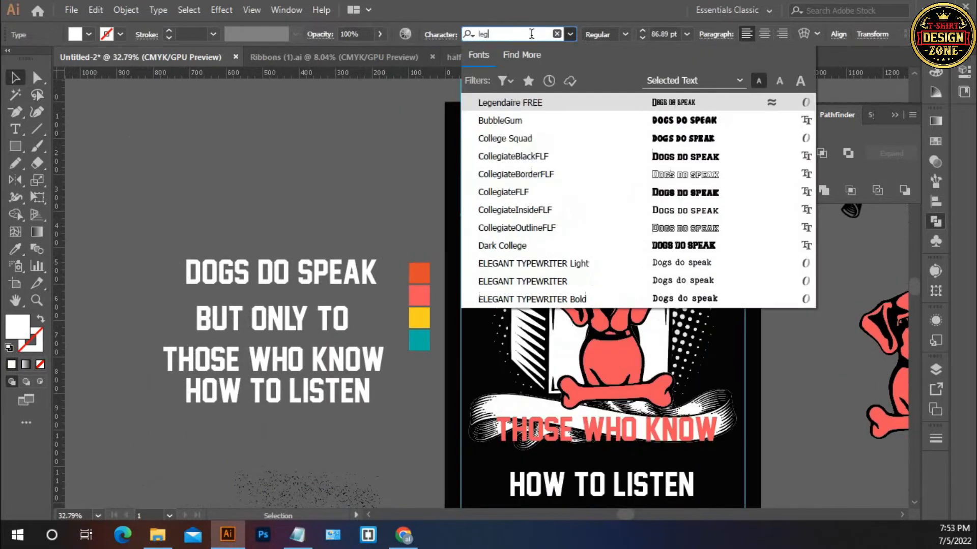
pyautogui.click(551, 103)
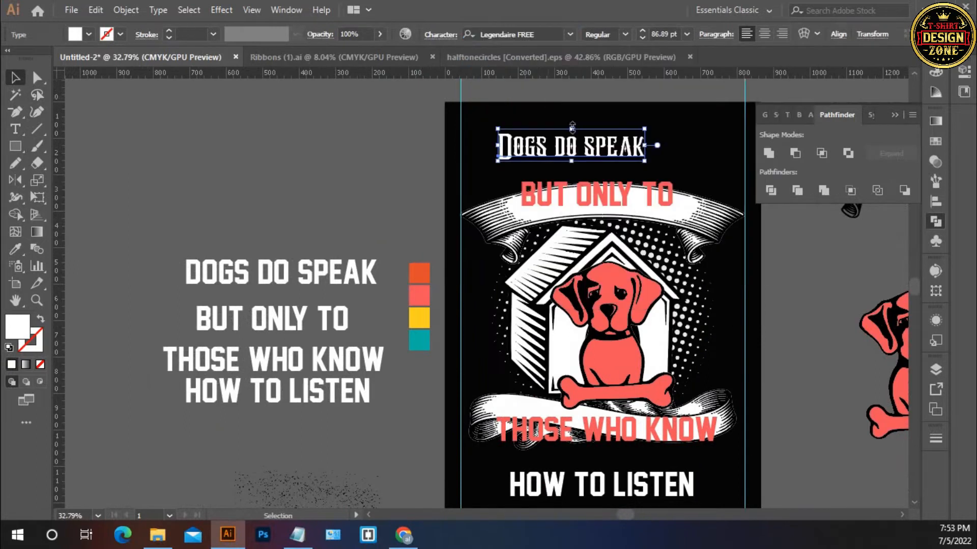
pyautogui.click(157, 11)
pyautogui.moveTo(338, 238)
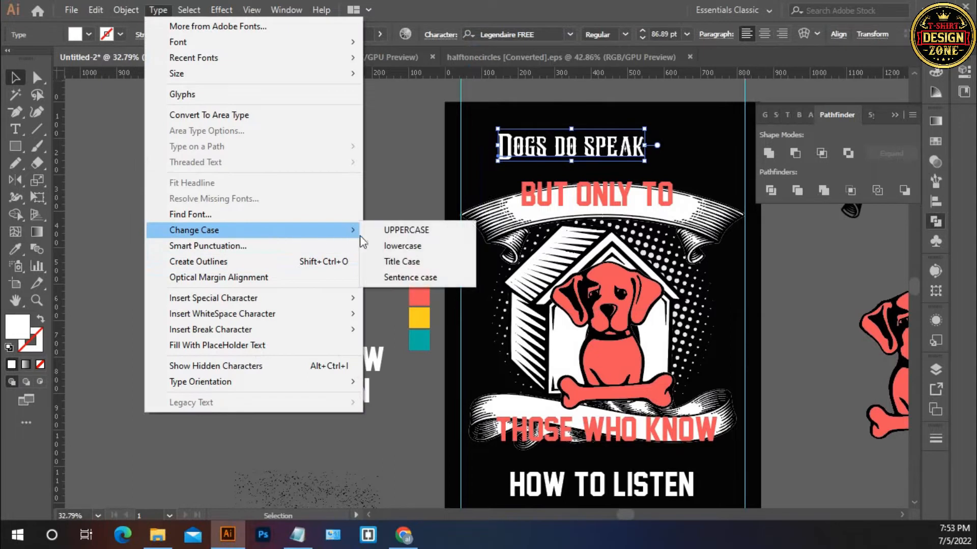
pyautogui.click(375, 229)
pyautogui.click(374, 191)
# Apply the type style of "DOGS DO SPEAK" to "HOW TO LISTEN" with the Eyedropper and change its case to uppercase
pyautogui.moveTo(497, 362); pyautogui.dragTo(473, 332)
pyautogui.click(538, 451)
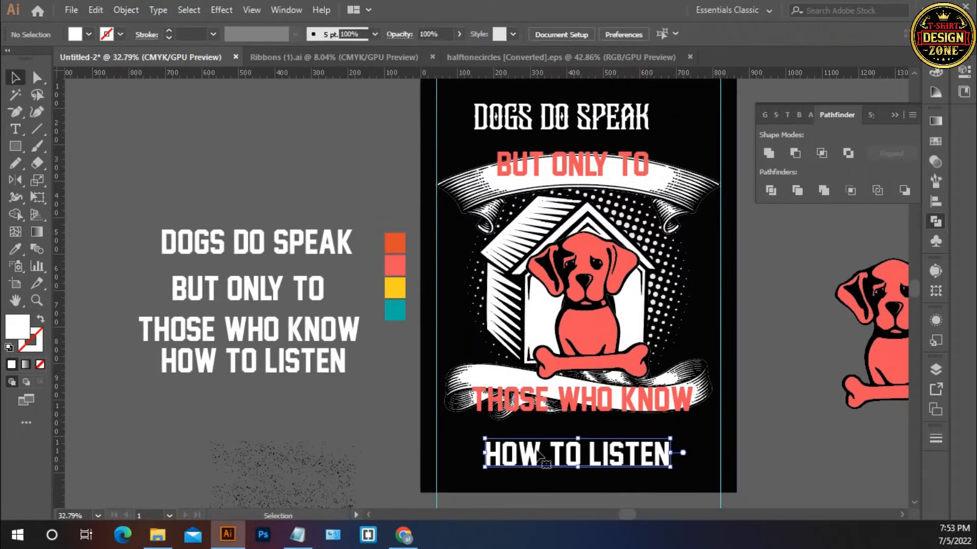
pyautogui.press('i')
pyautogui.click(505, 107)
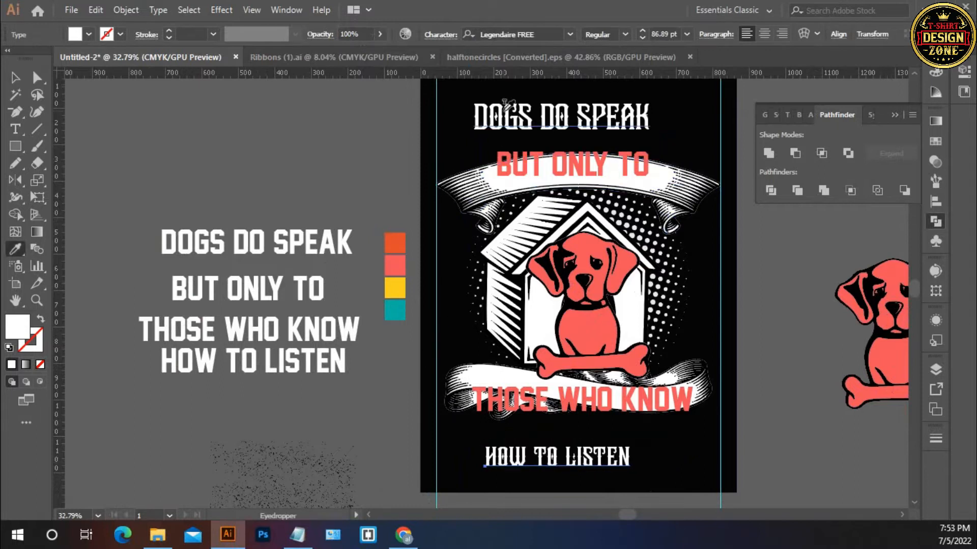
pyautogui.click(158, 10)
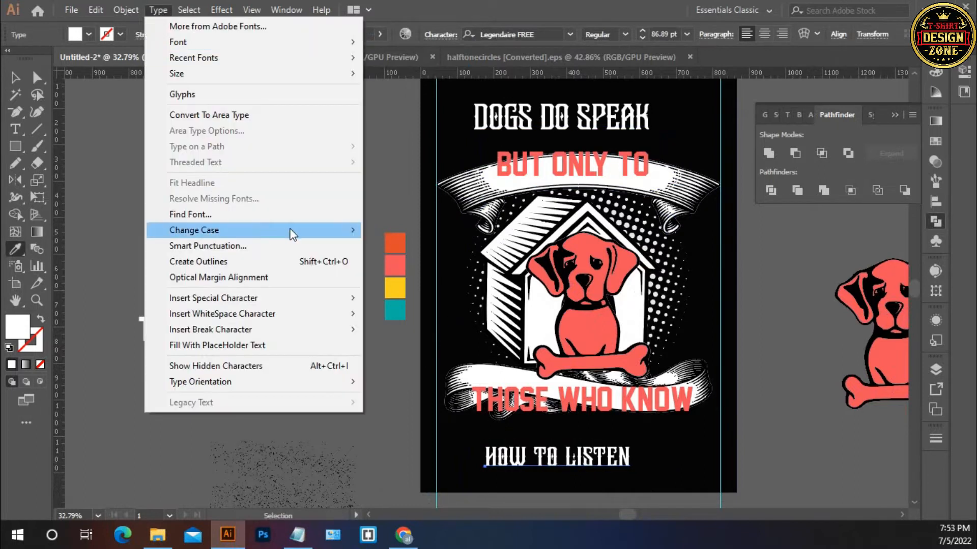
pyautogui.moveTo(333, 234)
pyautogui.click(374, 232)
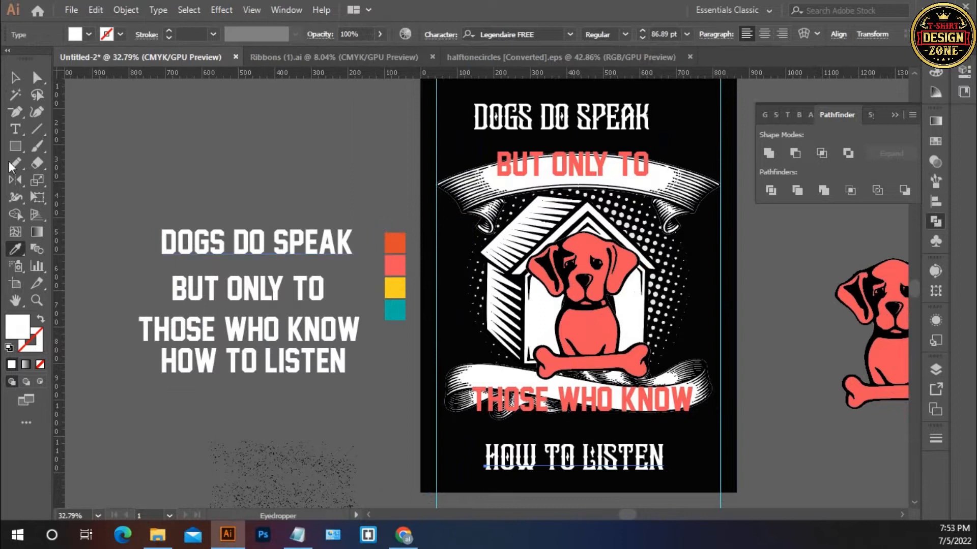
pyautogui.click(15, 78)
pyautogui.click(95, 130)
# Place two spare copies of the white "DOGS DO SPEAK" line above the original slogan text beside the artboard
pyautogui.moveTo(266, 232); pyautogui.dragTo(263, 195)
pyautogui.click(301, 274)
pyautogui.click(405, 273)
pyautogui.moveTo(405, 274); pyautogui.dragTo(338, 251)
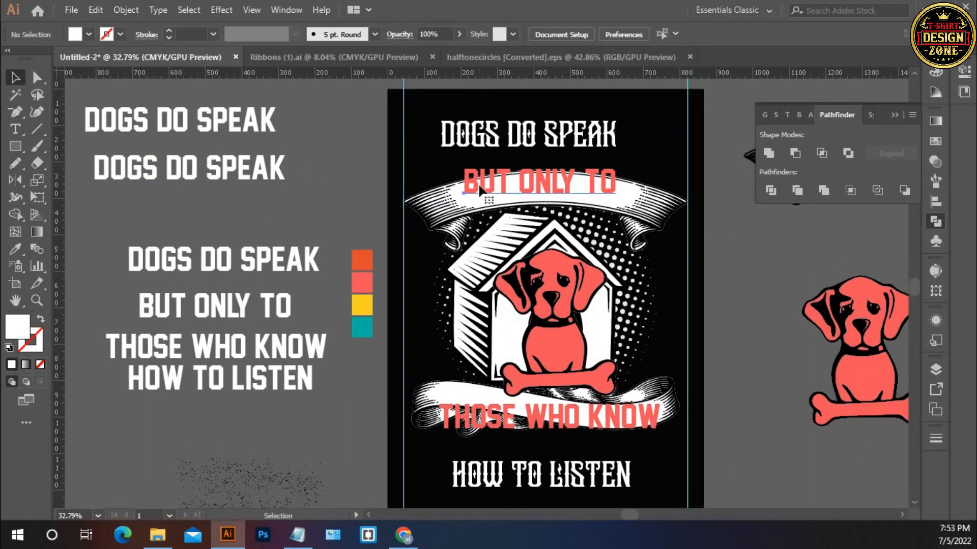
# Set the artboard's "BUT ONLY TO" and "THOSE WHO KNOW" lines in the Explorer Condensed Regular font
pyautogui.click(479, 186)
pyautogui.keyDown('shift'); pyautogui.click(492, 411); pyautogui.keyUp('shift')
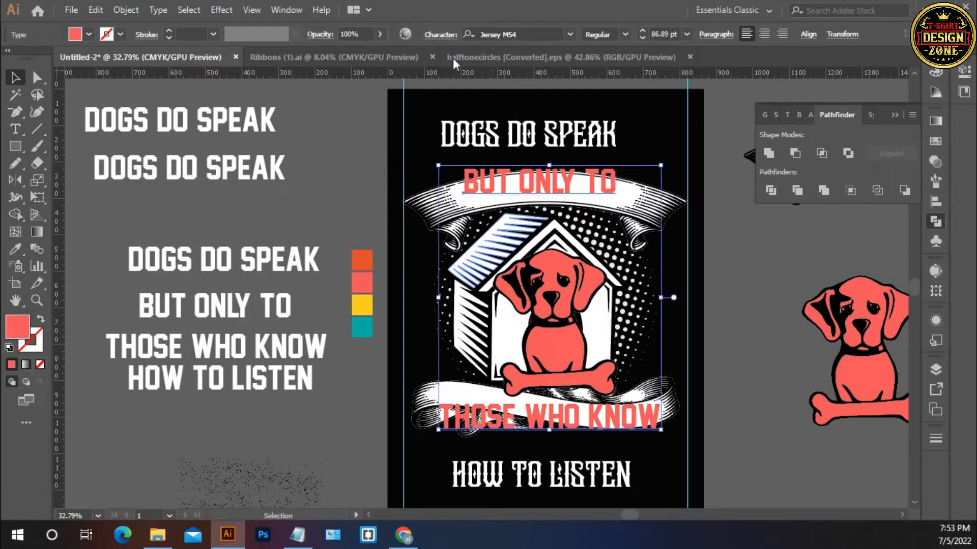
pyautogui.click(521, 35)
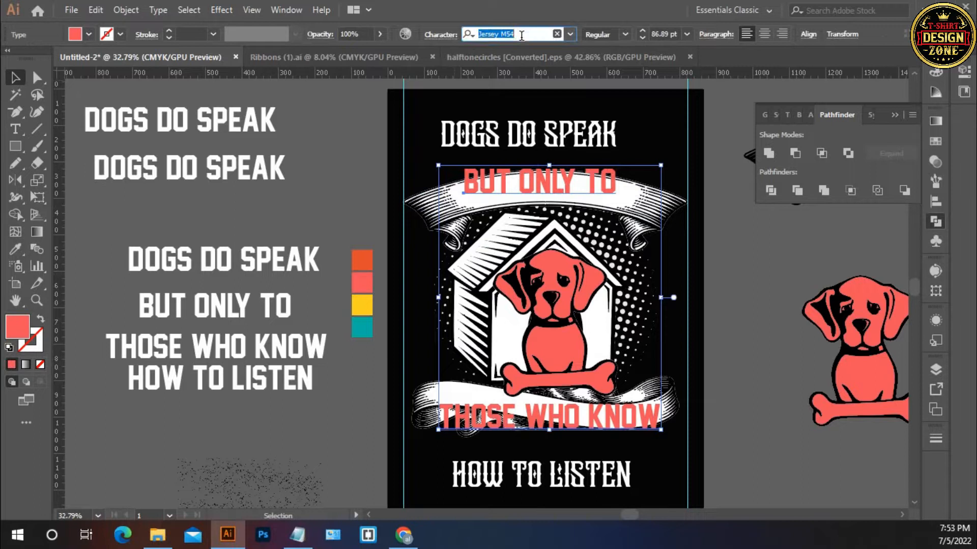
pyautogui.write('ex')
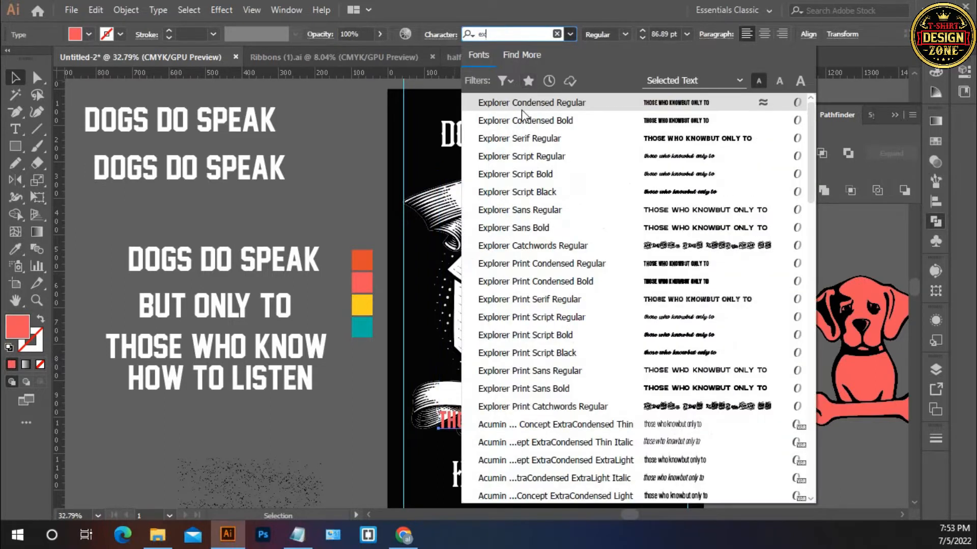
pyautogui.click(521, 107)
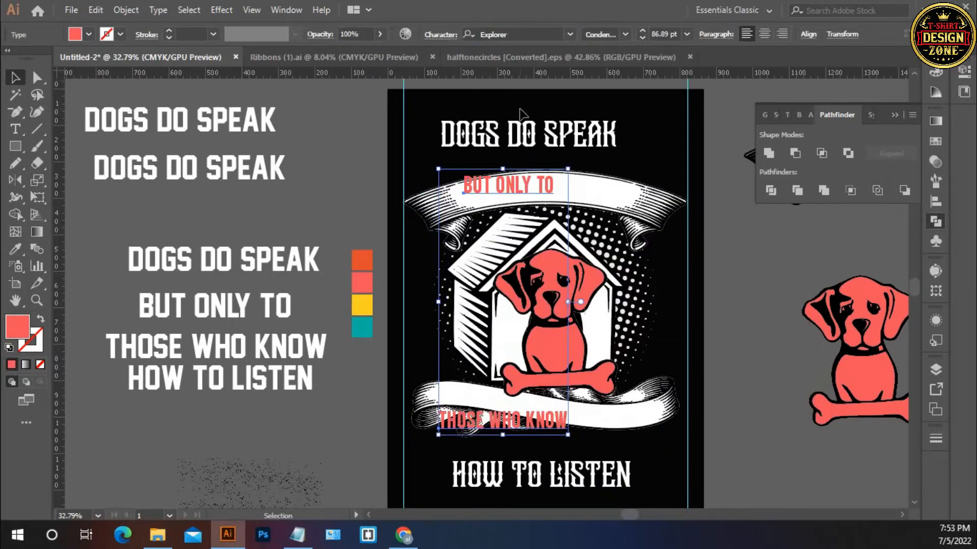
# Move "BUT ONLY TO" to the middle of the upper ribbon and "THOSE WHO KNOW" up and right onto the lower ribbon
pyautogui.click(641, 158)
pyautogui.moveTo(575, 222); pyautogui.dragTo(575, 222)
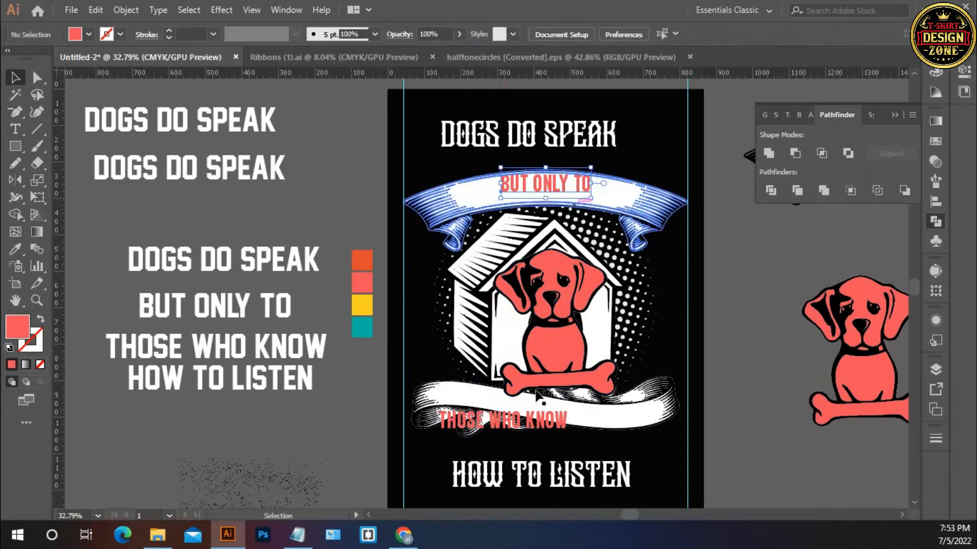
pyautogui.moveTo(504, 420); pyautogui.dragTo(522, 402)
pyautogui.moveTo(387, 356); pyautogui.dragTo(469, 375)
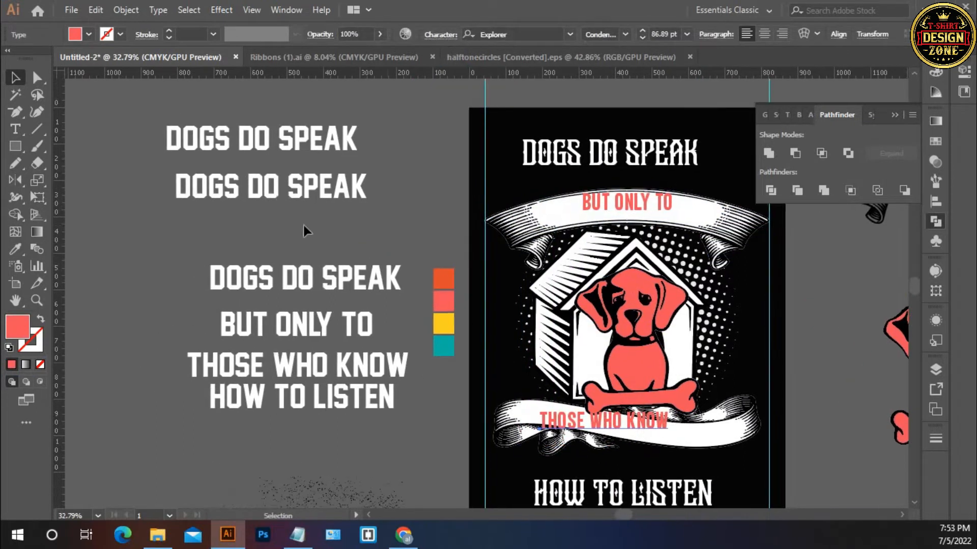
# Separate the two spare "DOGS DO SPEAK" copies beside the artboard and set the upper one in the Legendaire FREE font
pyautogui.moveTo(293, 197); pyautogui.dragTo(264, 205)
pyautogui.click(274, 159)
pyautogui.click(263, 145)
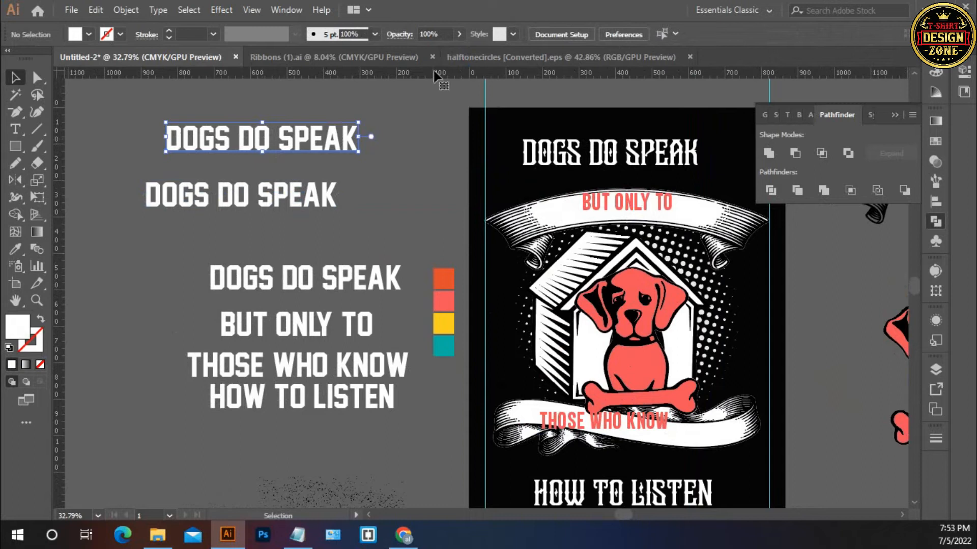
pyautogui.click(519, 34)
pyautogui.write('leg')
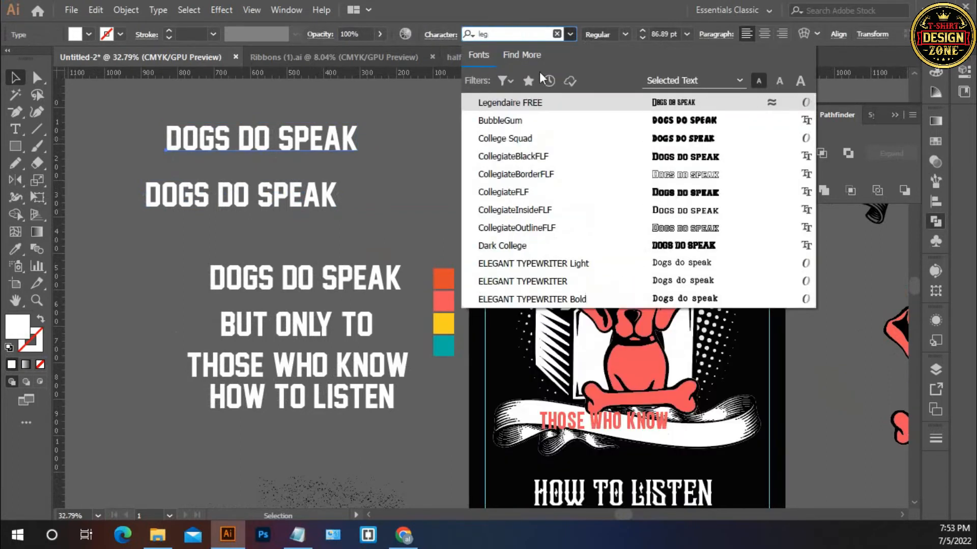
pyautogui.press('Return')
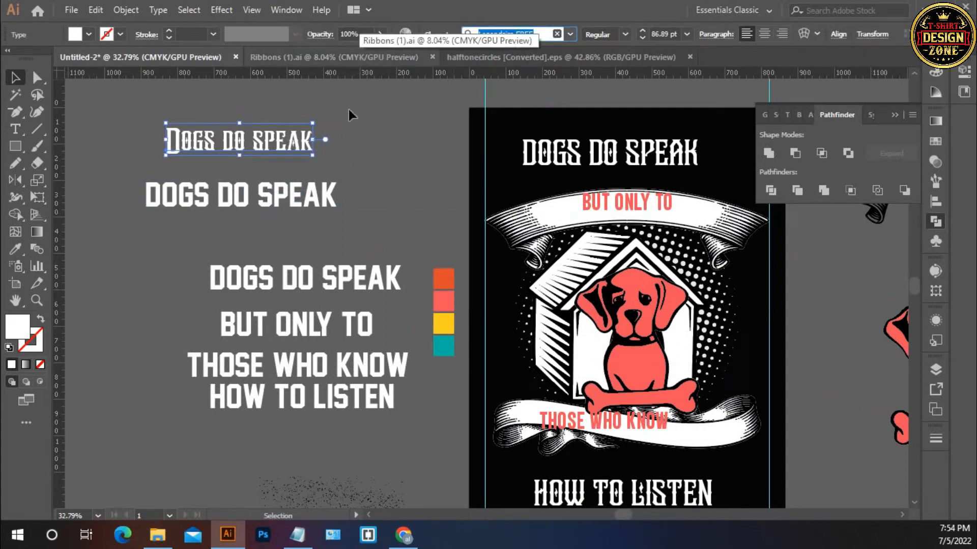
# Replace the lower spare copy's text with "LEGENDAIRE FREE" and move the other spare copy beneath it
pyautogui.doubleClick(302, 196)
pyautogui.hotkey('ctrl', 'a')
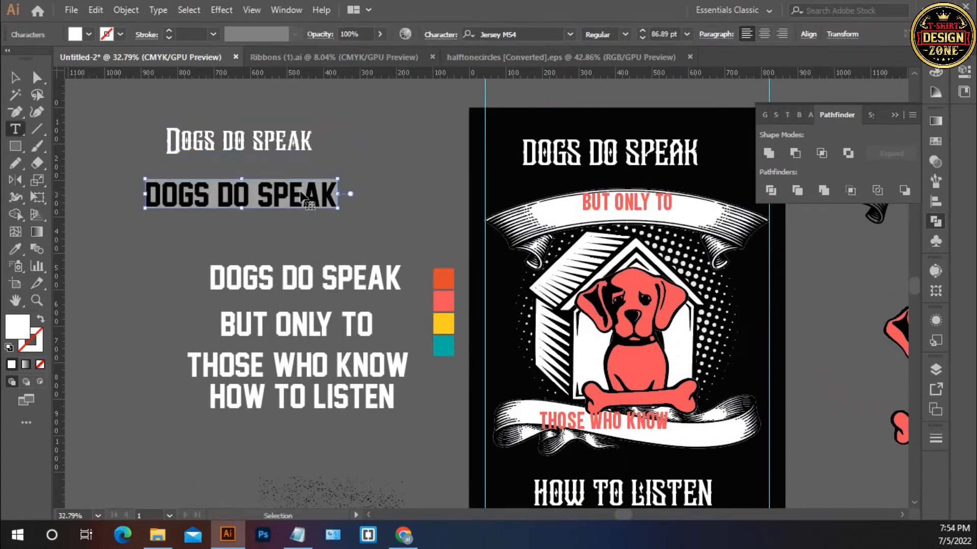
pyautogui.write('LEGENDAIRE FREE')
pyautogui.press('Escape')
pyautogui.moveTo(230, 118); pyautogui.dragTo(260, 213)
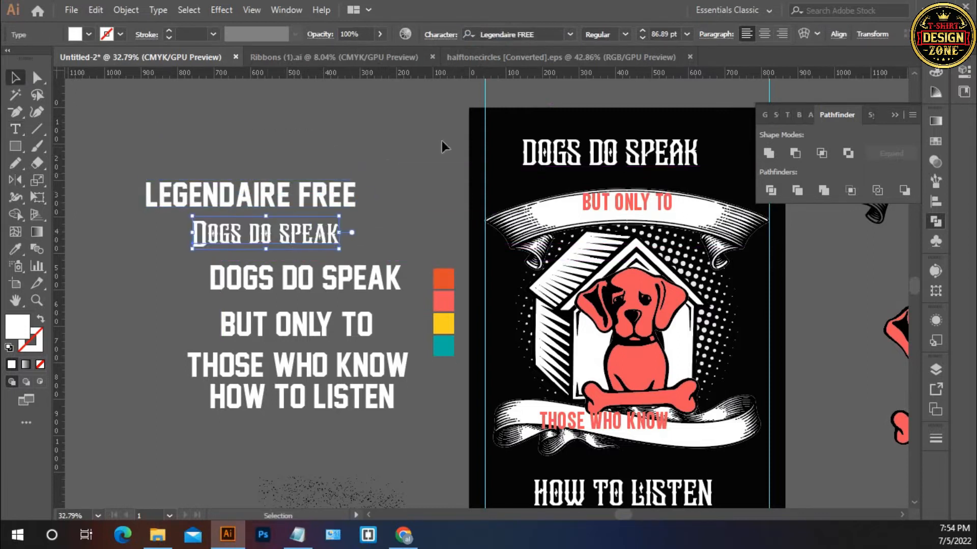
# Apply the type style and red color of the ribbon's "BUT ONLY TO" to the spare "DOGS DO SPEAK" copy with the Eyedropper
pyautogui.click(516, 33)
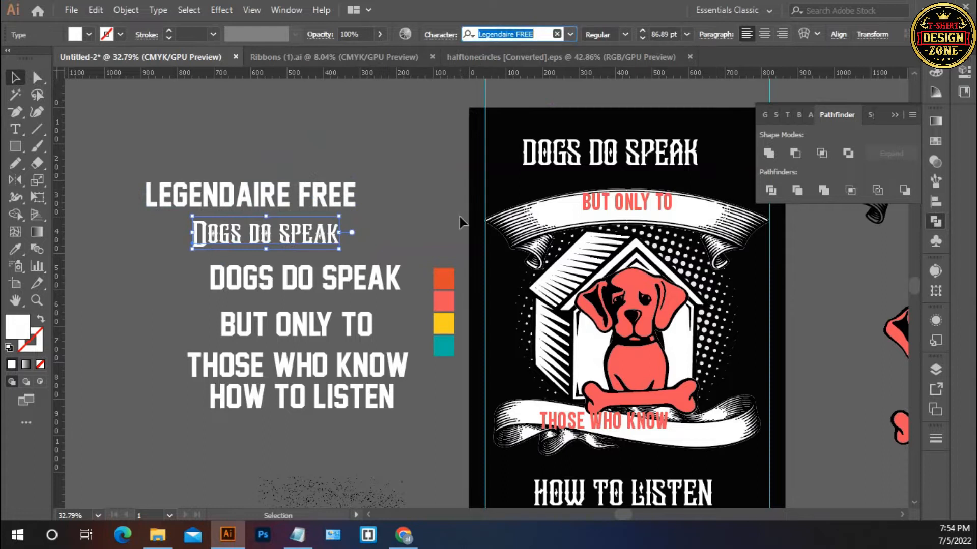
pyautogui.write('i')
pyautogui.click(392, 151)
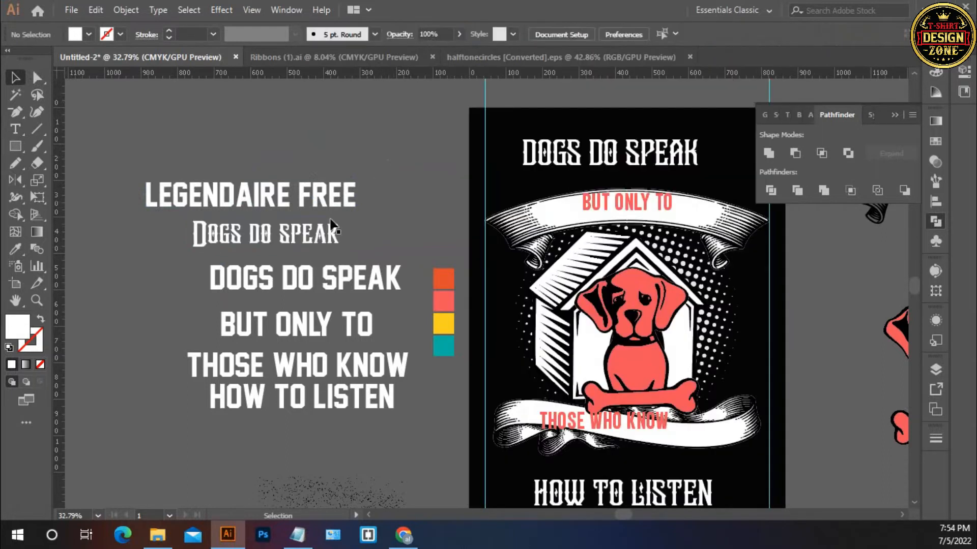
pyautogui.press('i')
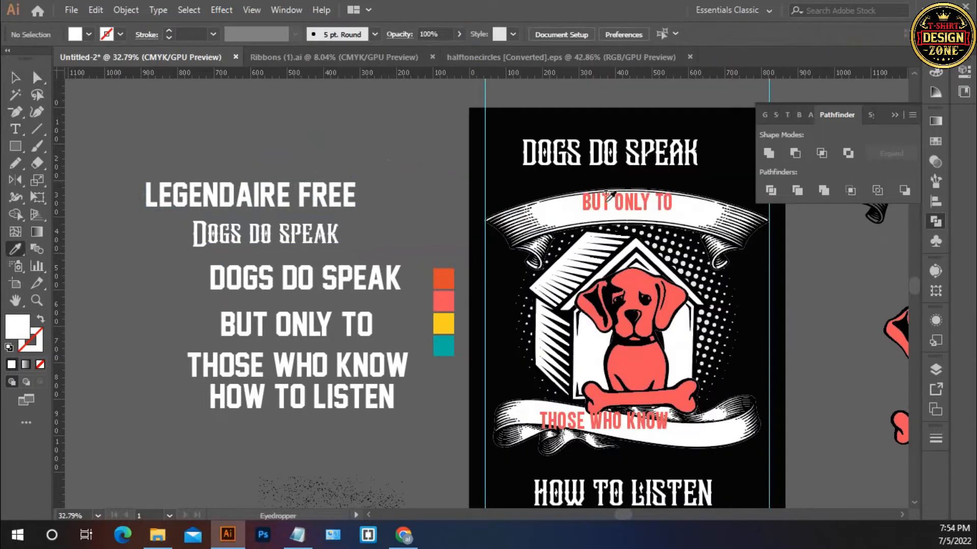
pyautogui.click(610, 199)
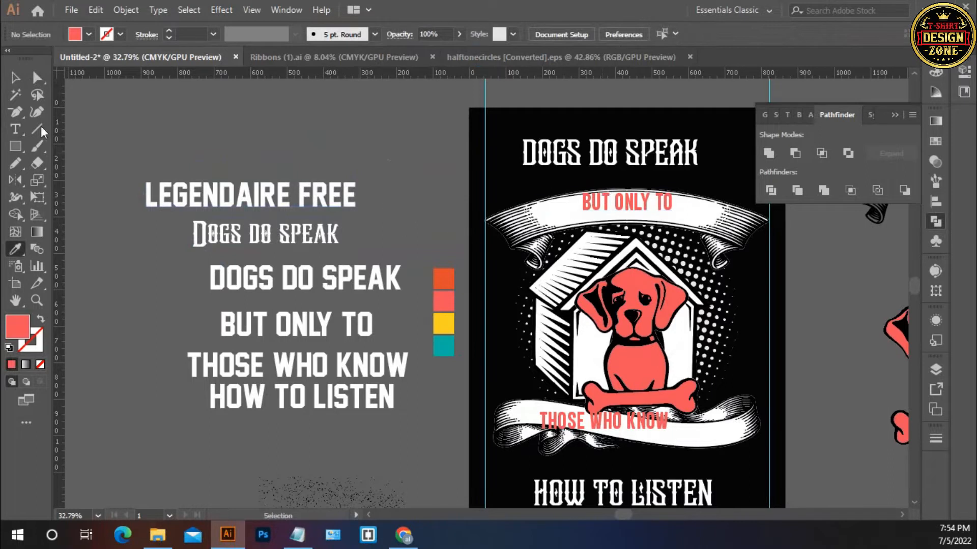
pyautogui.click(16, 94)
pyautogui.click(15, 77)
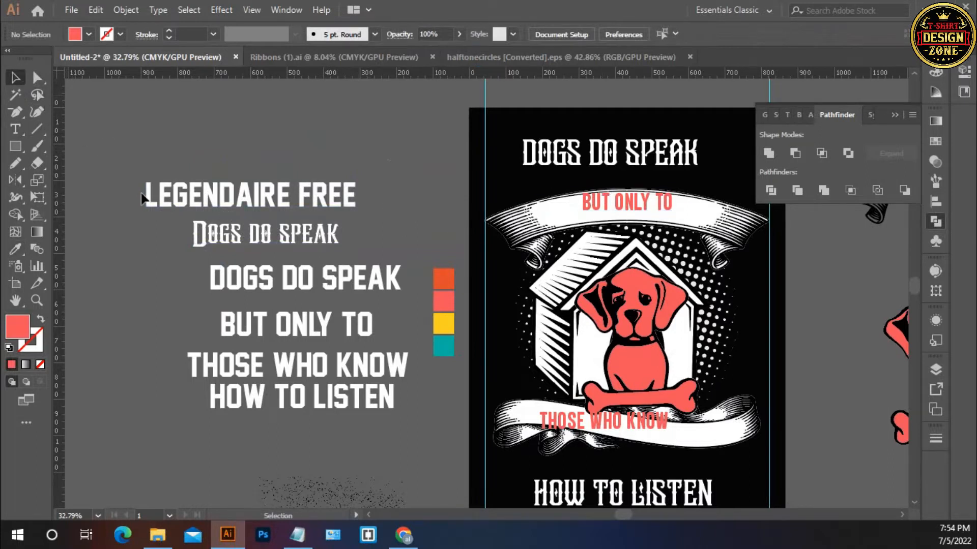
pyautogui.click(204, 235)
pyautogui.press('i')
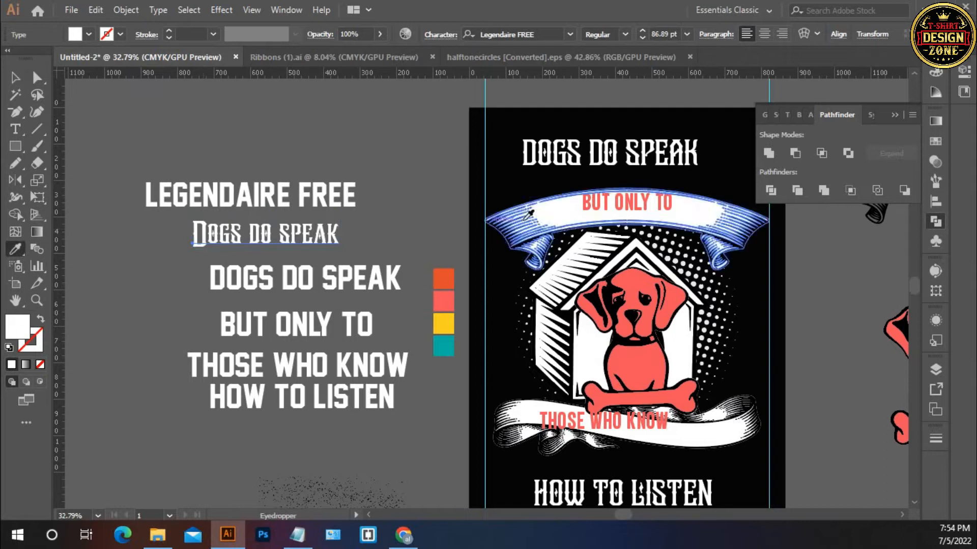
pyautogui.click(588, 203)
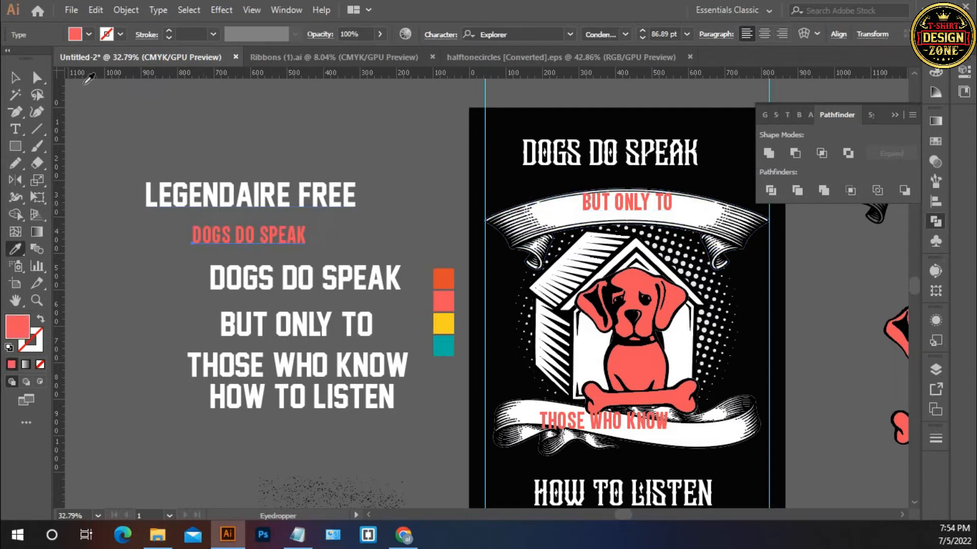
# Enlarge the red spare copy to 142.87 pt and replace its text with "EXPLORER"
pyautogui.click(16, 77)
pyautogui.moveTo(314, 239); pyautogui.dragTo(343, 235)
pyautogui.click(511, 34)
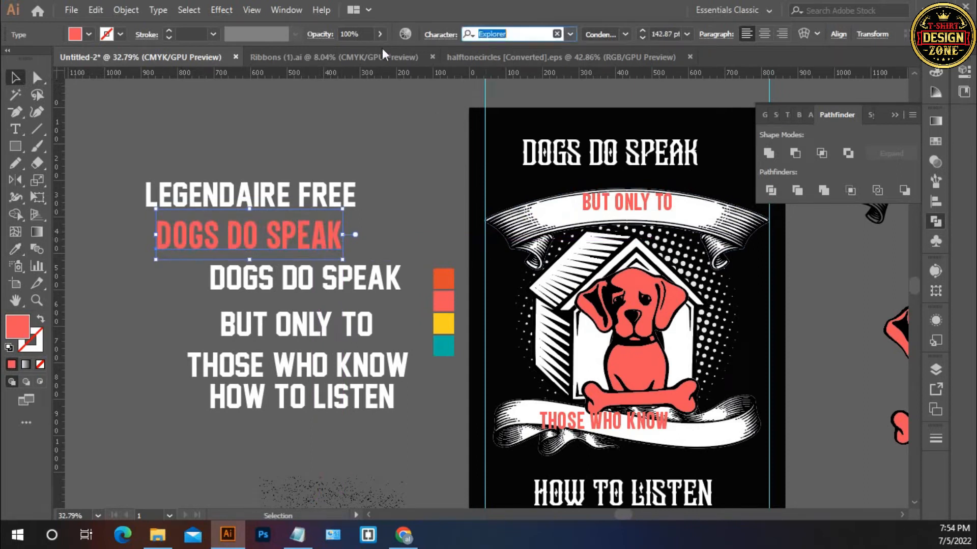
pyautogui.doubleClick(281, 235)
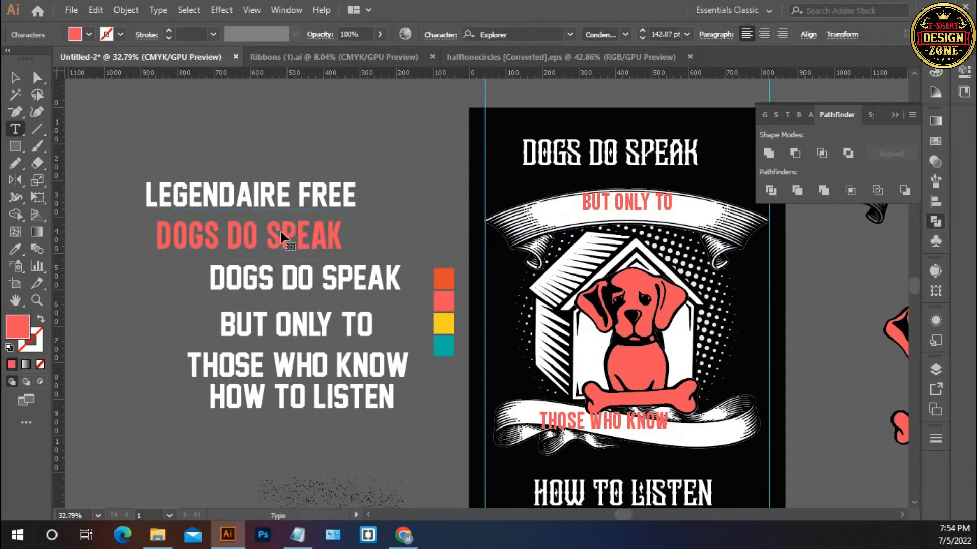
pyautogui.hotkey('ctrl', 'a')
pyautogui.write('EXPLORER')
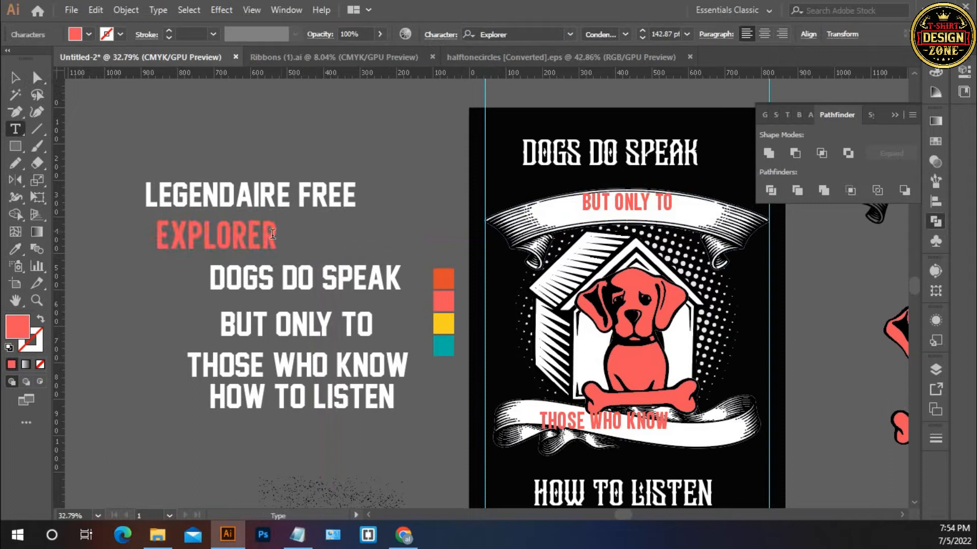
# Stack the "LEGENDAIRE FREE" and "EXPLORER" labels closely together, higher above the slogan text beside the artboard
pyautogui.click(15, 77)
pyautogui.moveTo(249, 188); pyautogui.dragTo(225, 159)
pyautogui.moveTo(240, 240); pyautogui.dragTo(233, 209)
pyautogui.moveTo(249, 147); pyautogui.dragTo(276, 224)
pyautogui.click(380, 200)
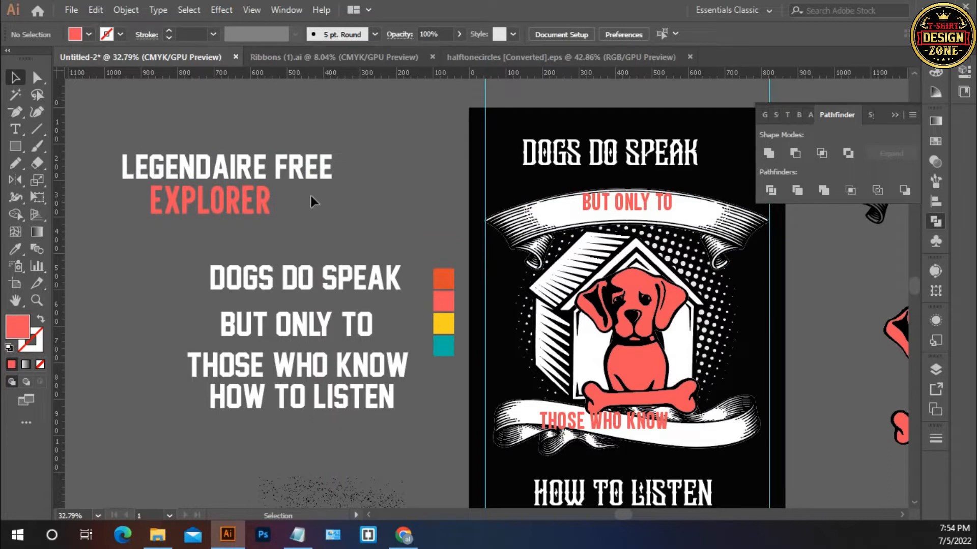
# Delete the "LEGENDAIRE FREE" and "EXPLORER" labels beside the artboard and dismiss the Pathfinder options
pyautogui.moveTo(221, 115); pyautogui.dragTo(252, 223)
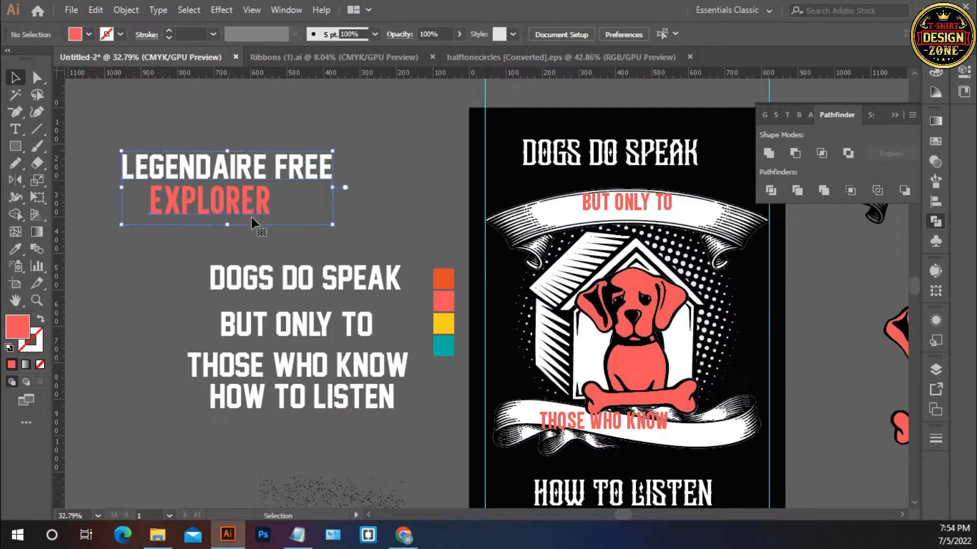
pyautogui.press('Delete')
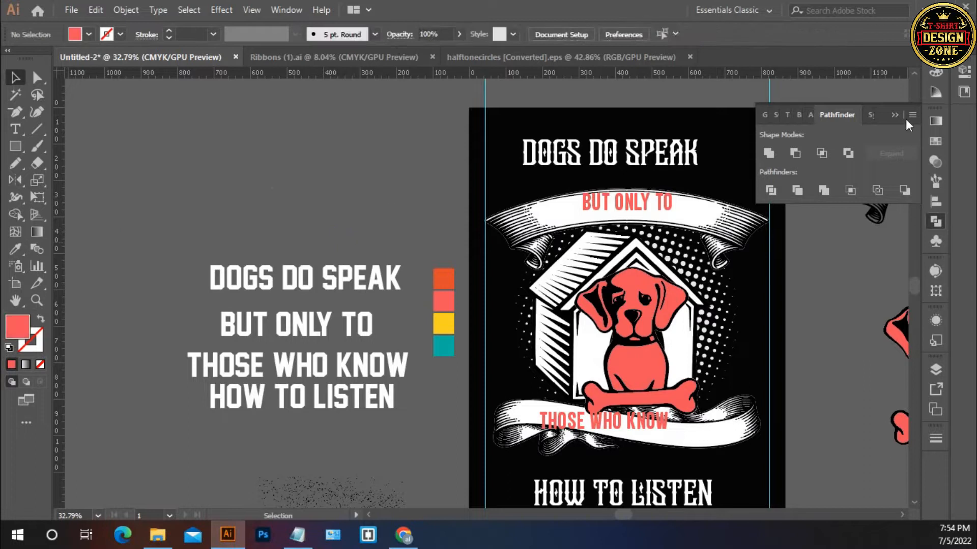
pyautogui.click(871, 240)
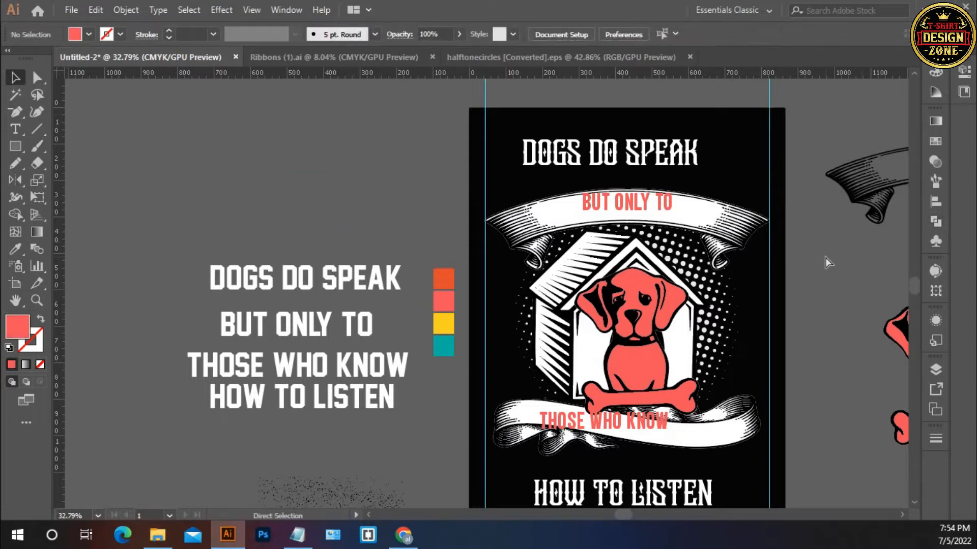
# Convert "BUT ONLY TO" on the upper ribbon to outlines and center it horizontally on the artboard
pyautogui.hscroll(5, 840, 255)
pyautogui.hotkey('ctrl', 'space')
pyautogui.click(454, 241)
pyautogui.click(465, 276)
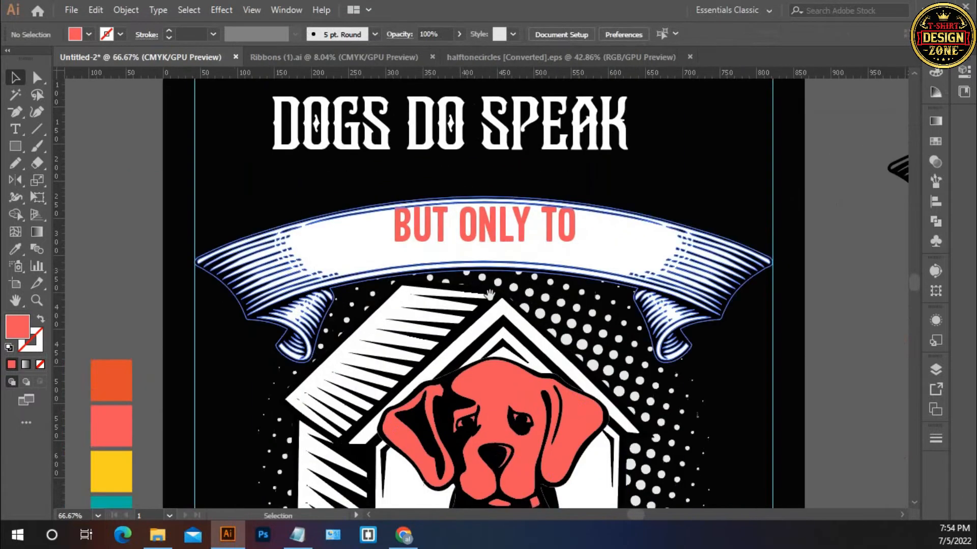
pyautogui.moveTo(509, 300); pyautogui.dragTo(447, 278)
pyautogui.click(442, 216)
pyautogui.rightClick(442, 216)
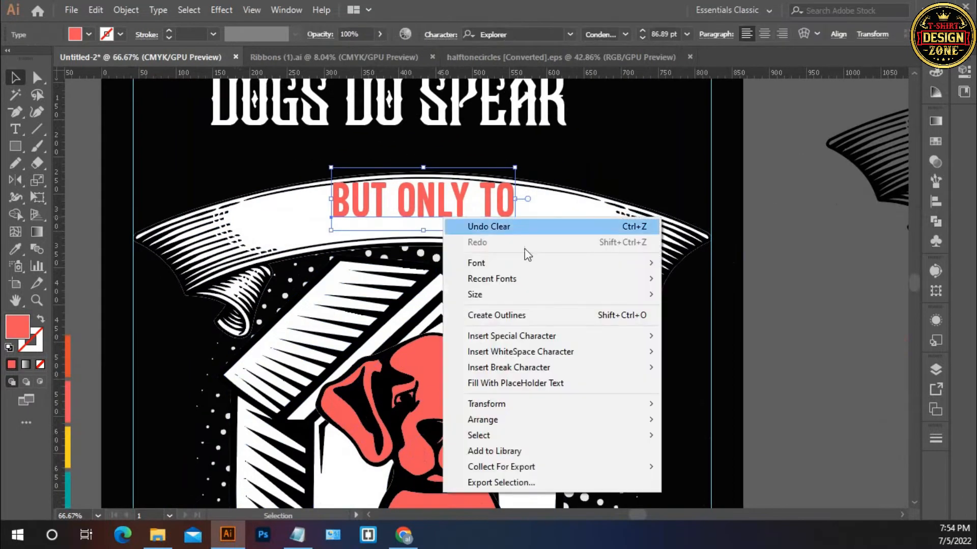
pyautogui.click(516, 316)
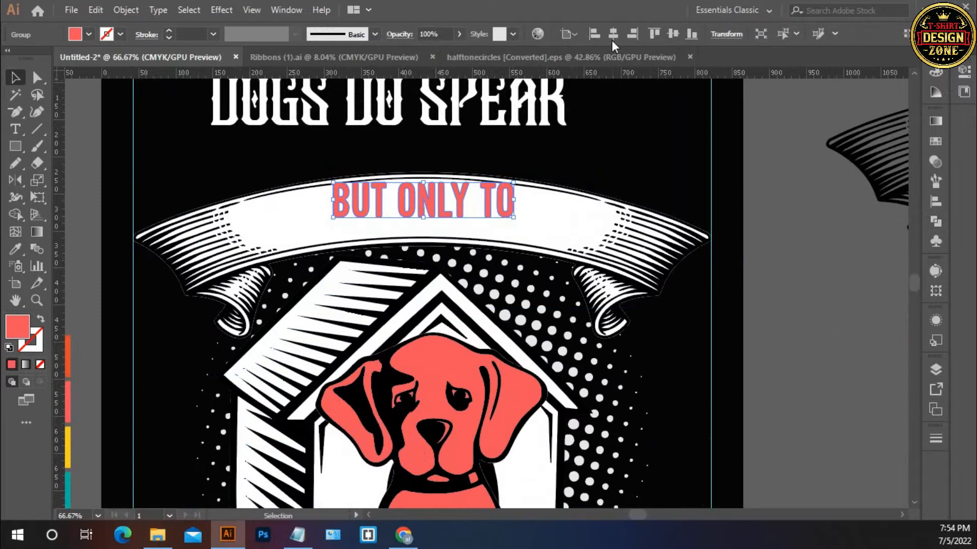
pyautogui.click(612, 38)
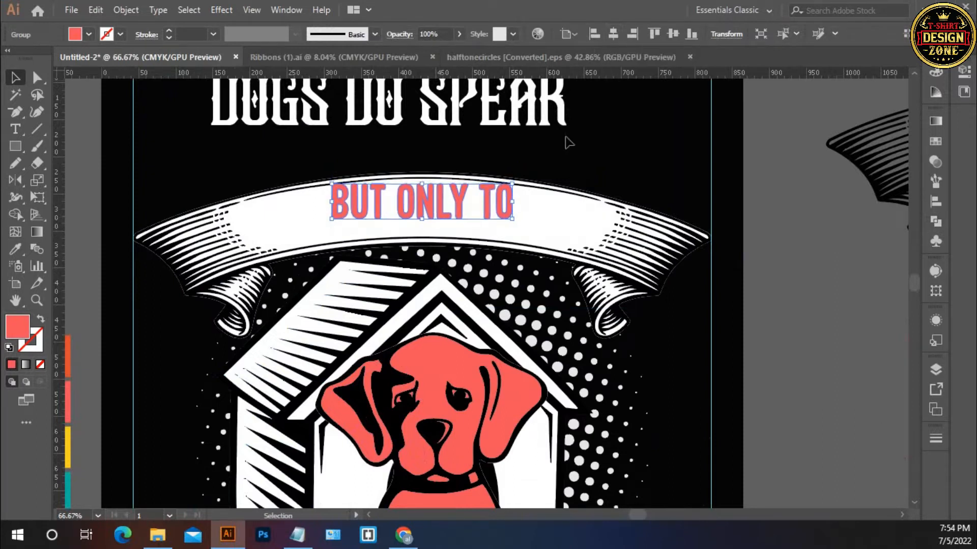
# Nudge the outlined "BUT ONLY TO" down into the upper ribbon and enlarge it from its center
pyautogui.press('Down')
pyautogui.press('Down')
pyautogui.press('Down')
pyautogui.press('Down')
pyautogui.press('Down')
pyautogui.press('Down')
pyautogui.press('Down')
pyautogui.press('Down')
pyautogui.press('Down')
pyautogui.press('Down')
pyautogui.moveTo(513, 213); pyautogui.dragTo(539, 215)
pyautogui.press('Down')
pyautogui.press('Down')
pyautogui.press('Down')
pyautogui.press('Down')
pyautogui.press('Down')
pyautogui.press('Down')
pyautogui.press('Down')
pyautogui.press('Down')
pyautogui.press('Down')
pyautogui.press('Down')
pyautogui.press('Down')
pyautogui.press('Down')
pyautogui.press('Down')
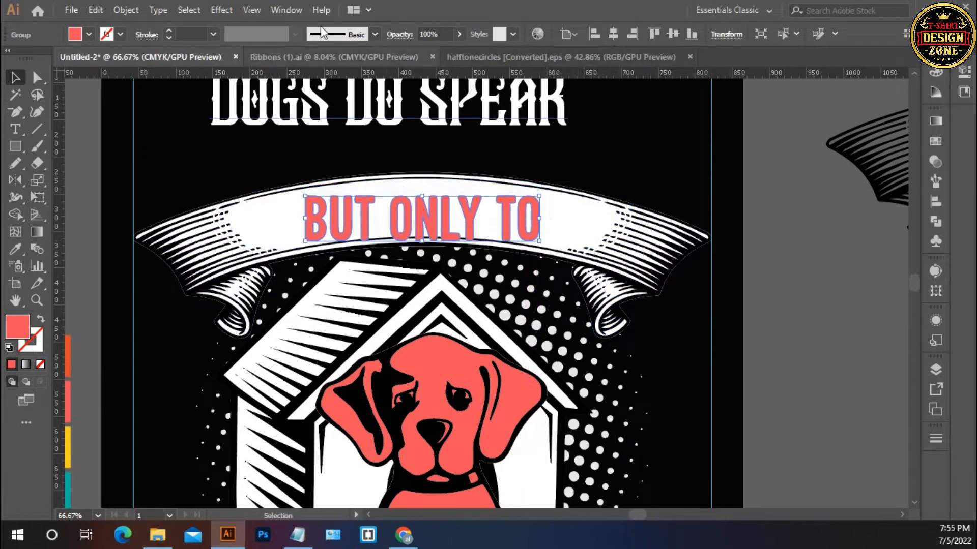
# Apply a horizontal Arc warp with a 10% bend to "BUT ONLY TO" so it follows the upper ribbon
pyautogui.click(222, 10)
pyautogui.moveTo(298, 198)
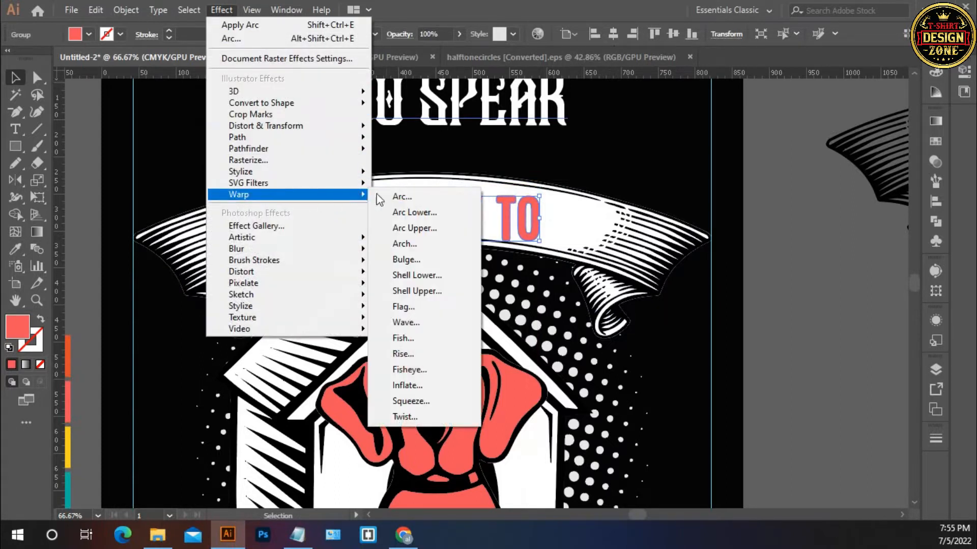
pyautogui.click(397, 195)
pyautogui.press('Up')
pyautogui.press('Up')
pyautogui.press('Up')
pyautogui.press('Up')
pyautogui.press('Up')
pyautogui.press('Up')
pyautogui.press('Up')
pyautogui.press('Up')
pyautogui.press('Up')
pyautogui.press('Up')
pyautogui.press('Up')
pyautogui.press('Up')
pyautogui.press('Up')
pyautogui.press('Up')
pyautogui.press('Up')
pyautogui.press('Up')
pyautogui.press('Up')
pyautogui.press('Up')
pyautogui.press('Up')
pyautogui.press('Up')
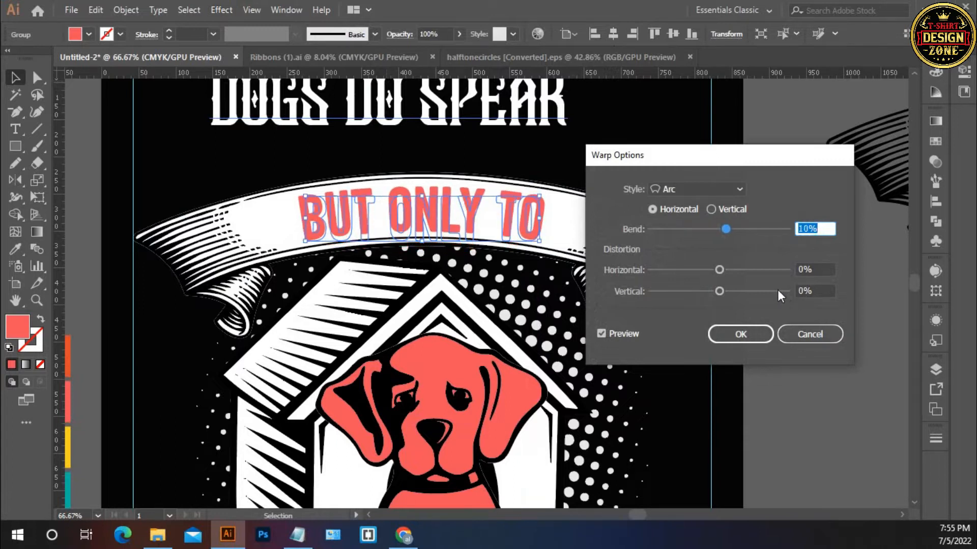
pyautogui.click(749, 334)
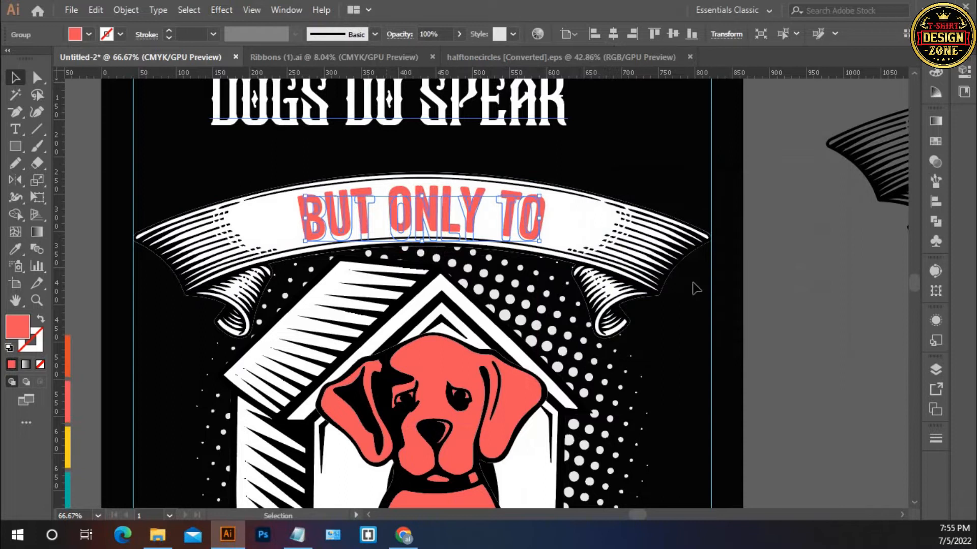
# Enlarge the arched "BUT ONLY TO" slightly within the ribbon and expand its appearance, centering it horizontally on the artboard
pyautogui.moveTo(541, 220); pyautogui.dragTo(553, 224)
pyautogui.press('Down')
pyautogui.click(126, 11)
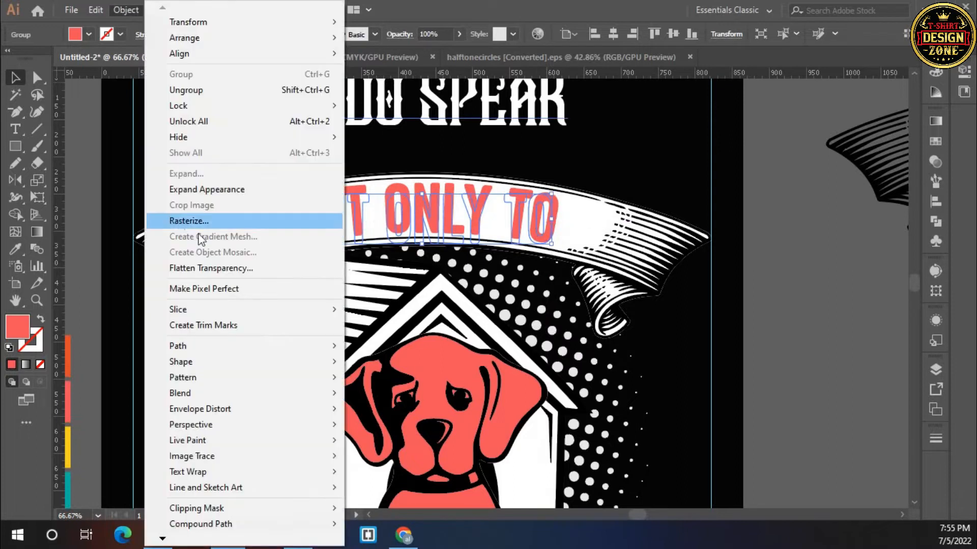
pyautogui.click(208, 188)
pyautogui.click(613, 34)
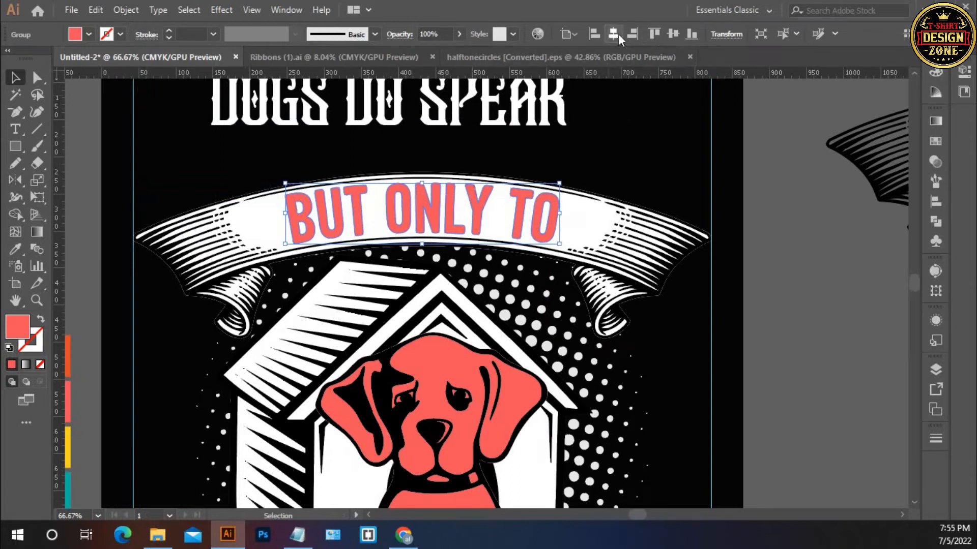
# Convert "DOGS DO SPEAK" above the upper ribbon to outlines, center it horizontally on the artboard and enlarge it from its center
pyautogui.click(619, 128)
pyautogui.moveTo(602, 148); pyautogui.dragTo(614, 185)
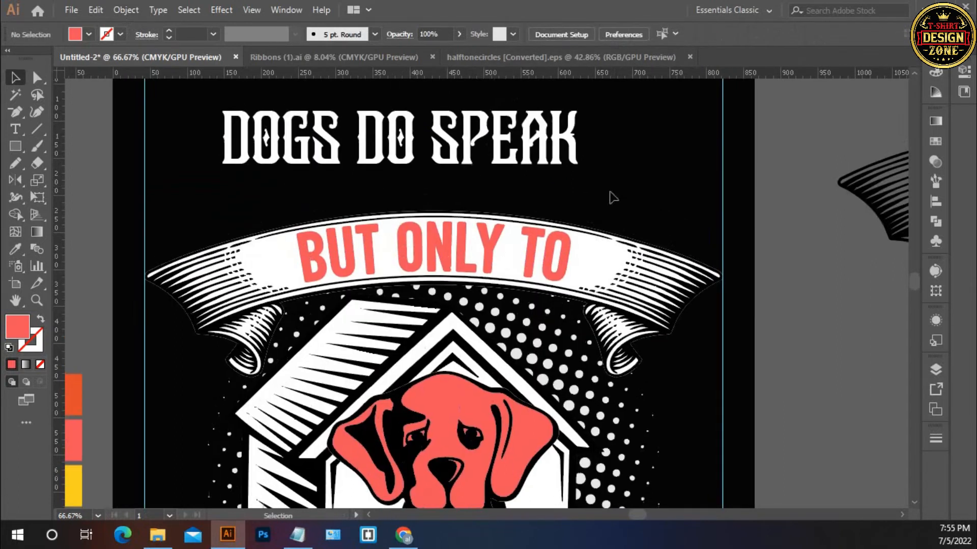
pyautogui.click(489, 152)
pyautogui.rightClick(472, 148)
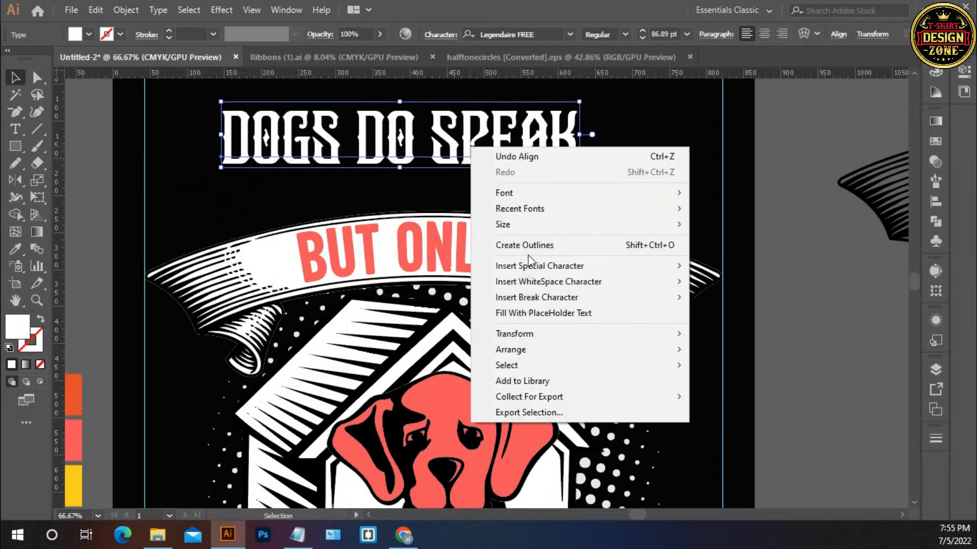
pyautogui.click(526, 245)
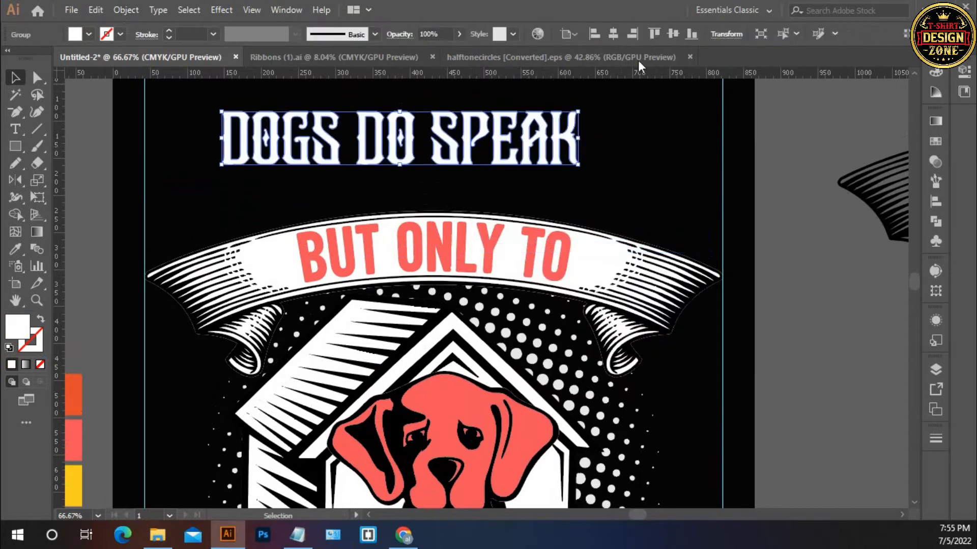
pyautogui.click(614, 33)
pyautogui.moveTo(612, 139); pyautogui.dragTo(658, 138)
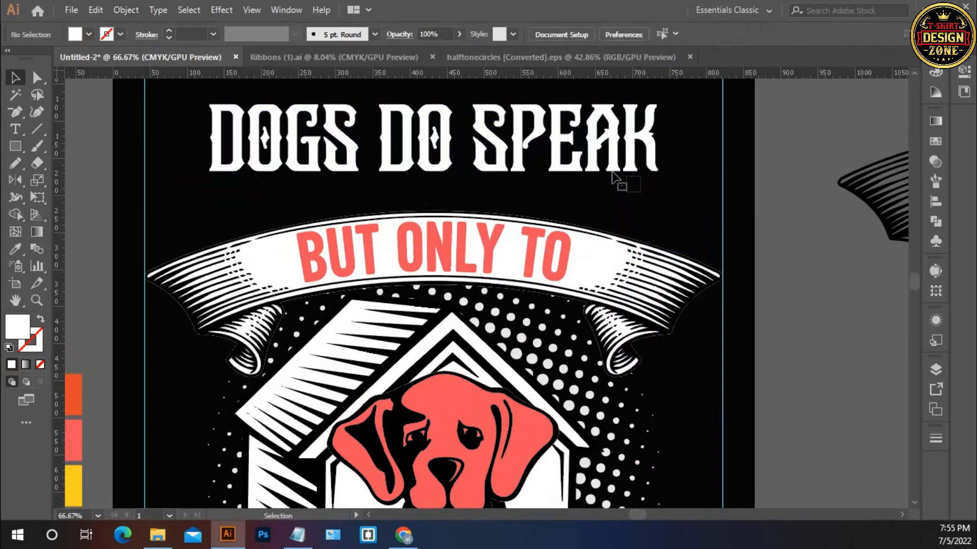
# Make two copies of the outlined "DOGS DO SPEAK", each offset slightly farther right and down for a layered shadow
pyautogui.press('a')
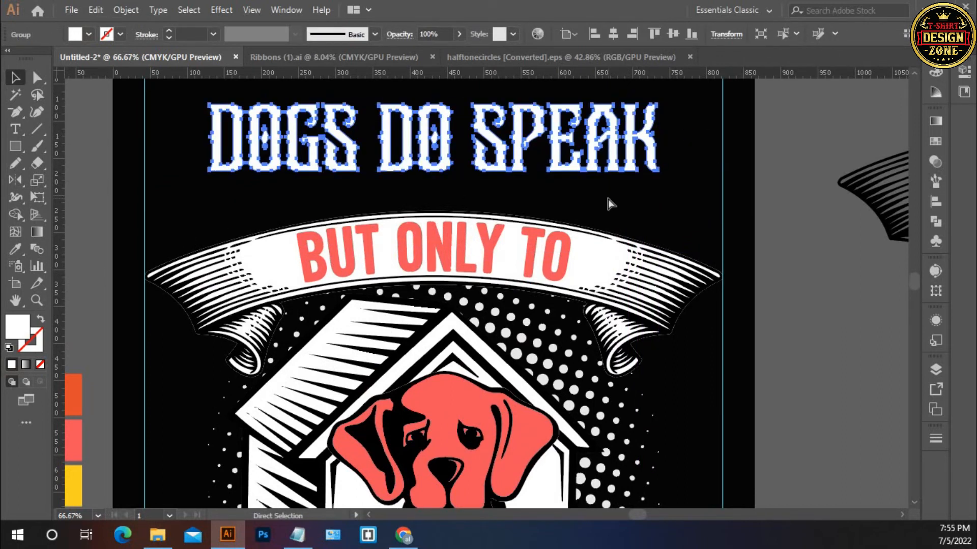
pyautogui.press('v')
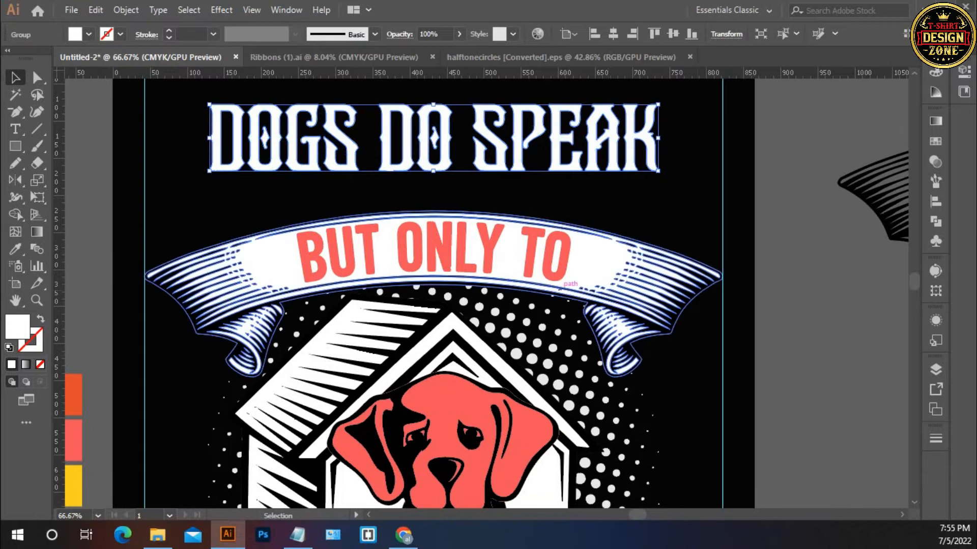
pyautogui.hotkey('alt', 'Right')
pyautogui.hotkey('alt', 'Right')
pyautogui.hotkey('alt', 'Right')
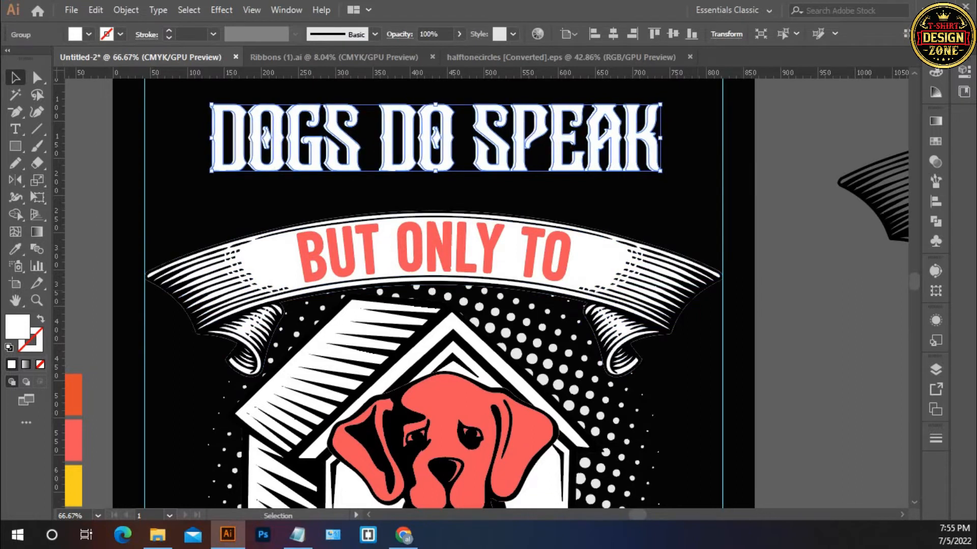
pyautogui.hotkey('alt', 'Down')
pyautogui.hotkey('alt', 'Down')
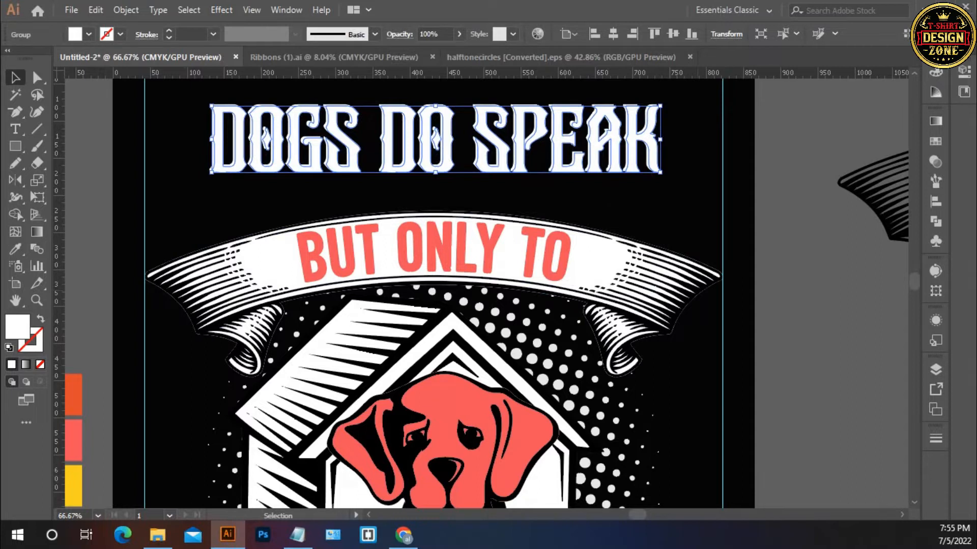
pyautogui.hotkey('alt', 'Right')
pyautogui.hotkey('alt', 'Right')
pyautogui.hotkey('alt', 'Down')
pyautogui.hotkey('alt', 'Down')
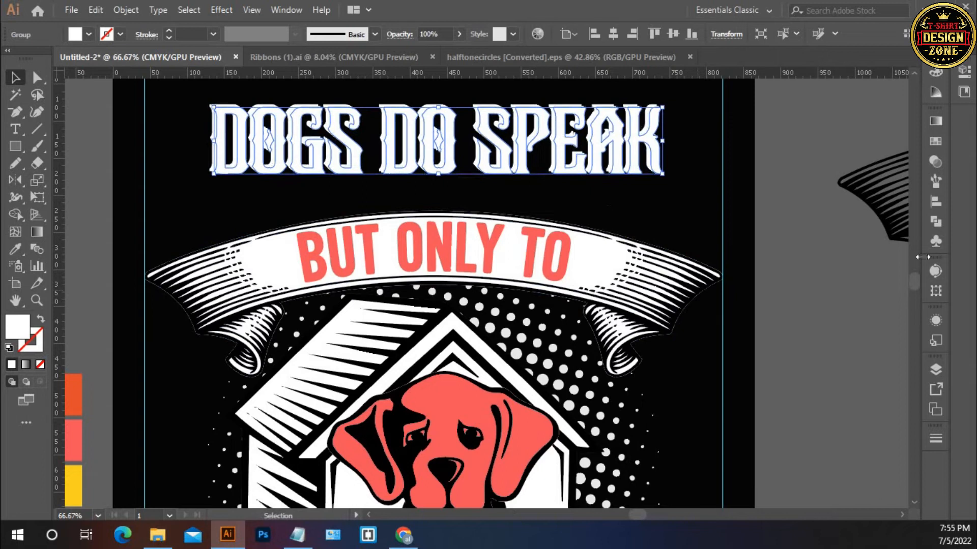
# Subtract the middle "DOGS DO SPEAK" copy from the outermost one with Minus Front and expand the resulting compound shape
pyautogui.hotkey('ctrl', 'space')
pyautogui.click(569, 192)
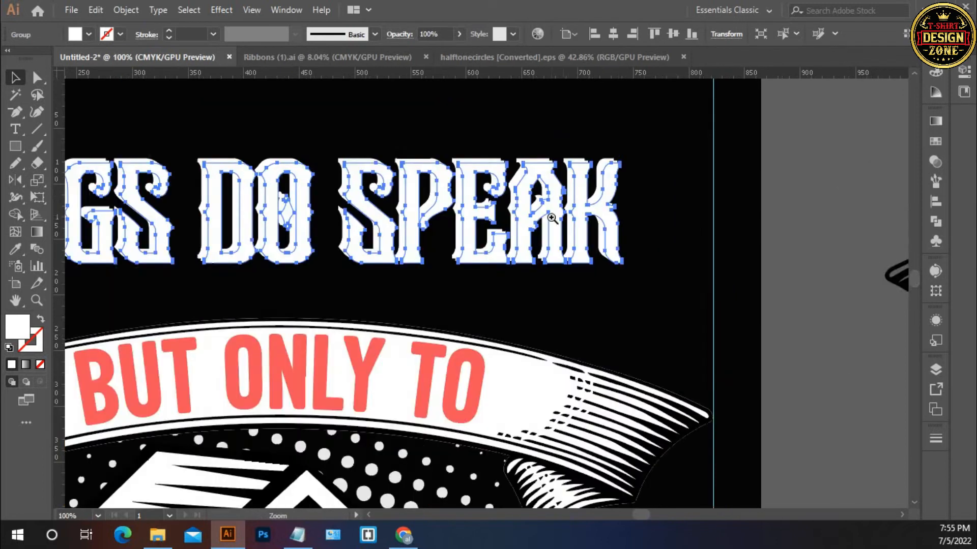
pyautogui.click(530, 254)
pyautogui.click(540, 267)
pyautogui.click(542, 288)
pyautogui.click(543, 288)
pyautogui.click(544, 290)
pyautogui.click(552, 379)
pyautogui.press('space')
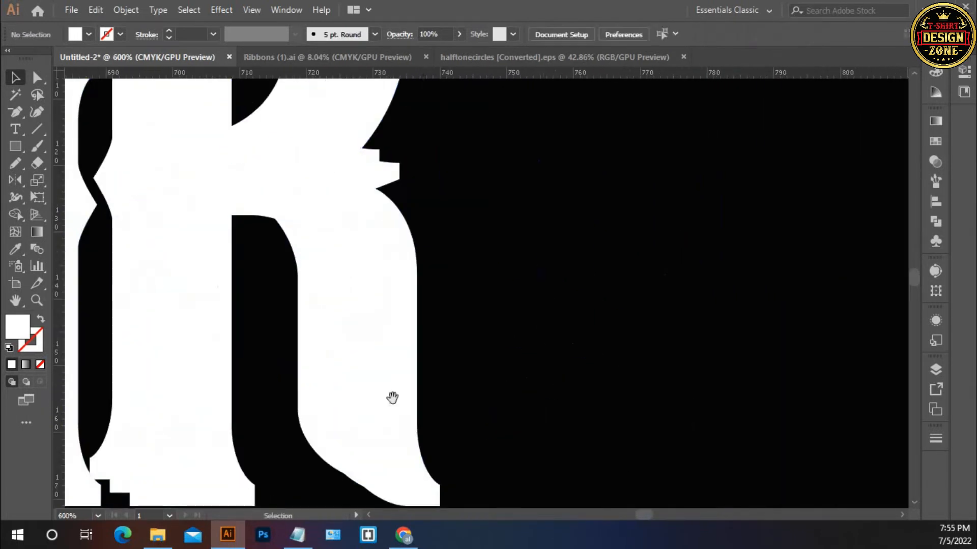
pyautogui.moveTo(392, 398); pyautogui.dragTo(614, 374)
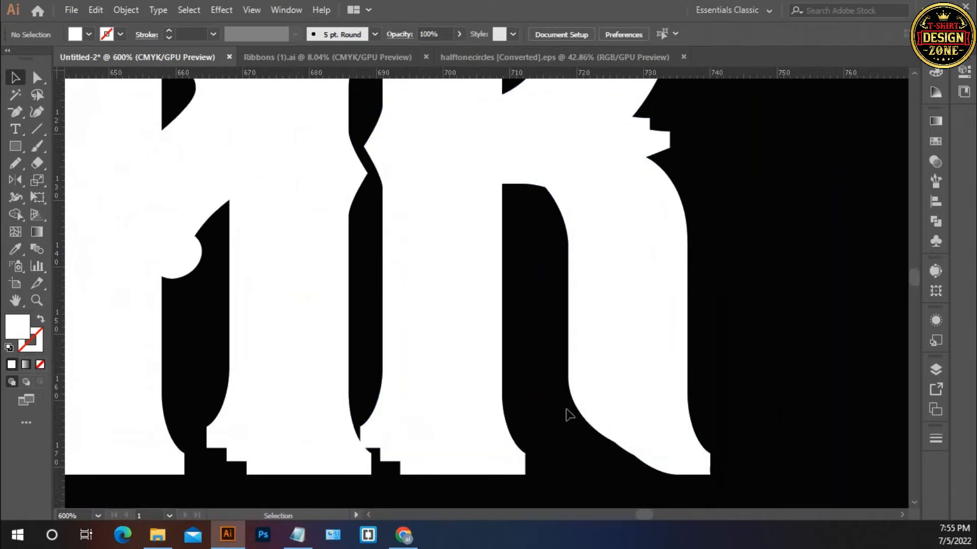
pyautogui.click(533, 414)
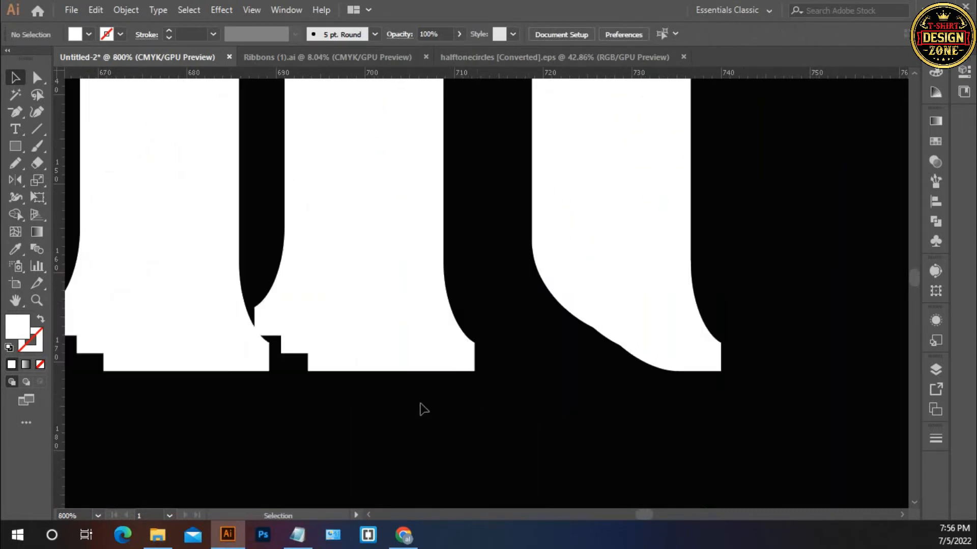
pyautogui.click(411, 372)
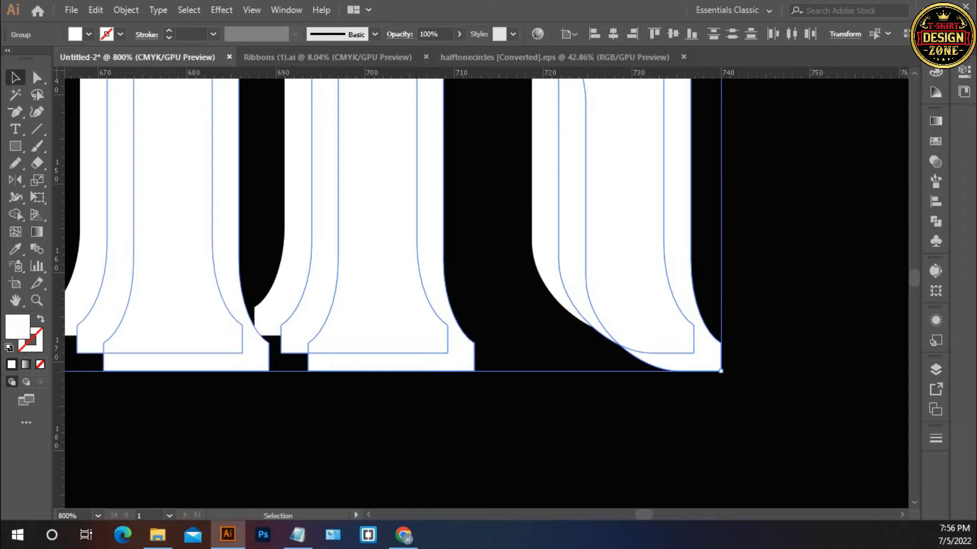
pyautogui.click(935, 219)
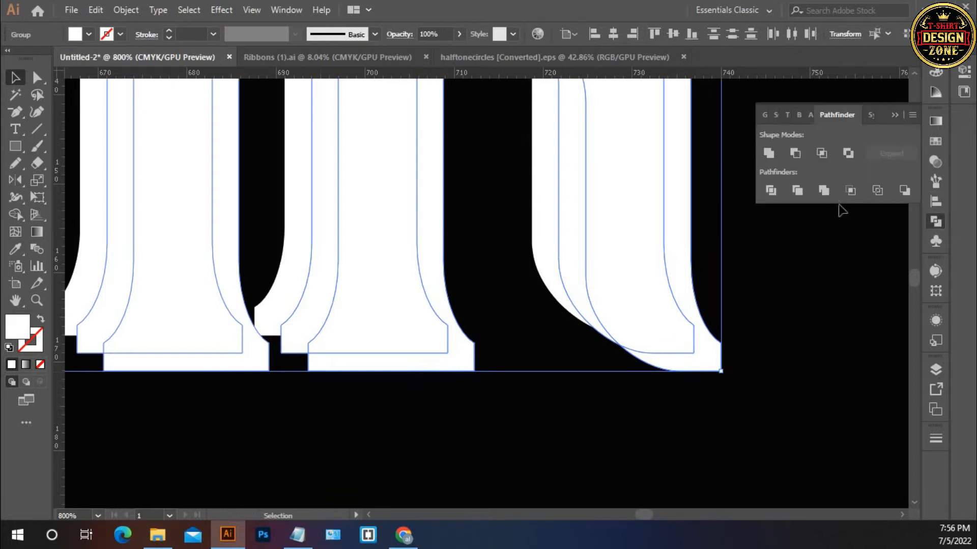
pyautogui.click(794, 153)
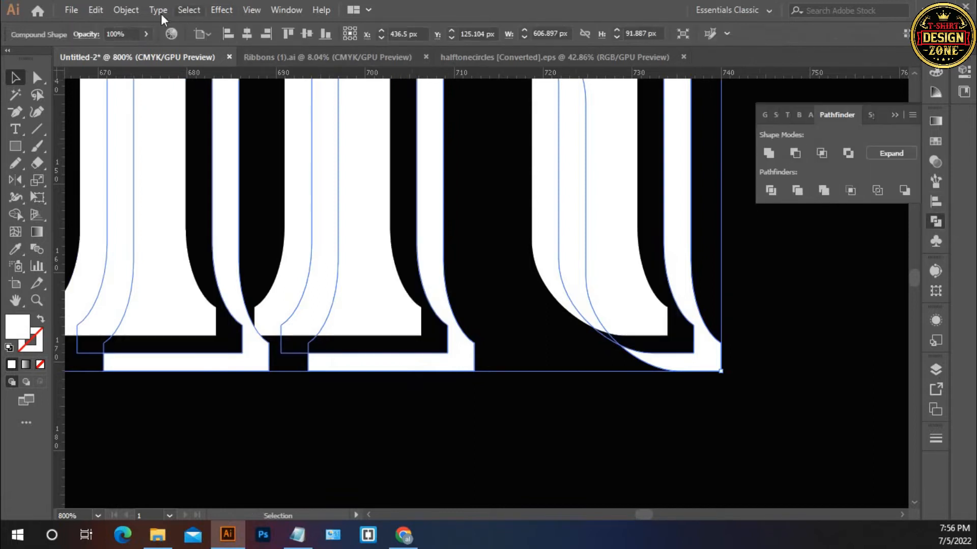
pyautogui.click(126, 10)
pyautogui.click(185, 191)
pyautogui.click(436, 433)
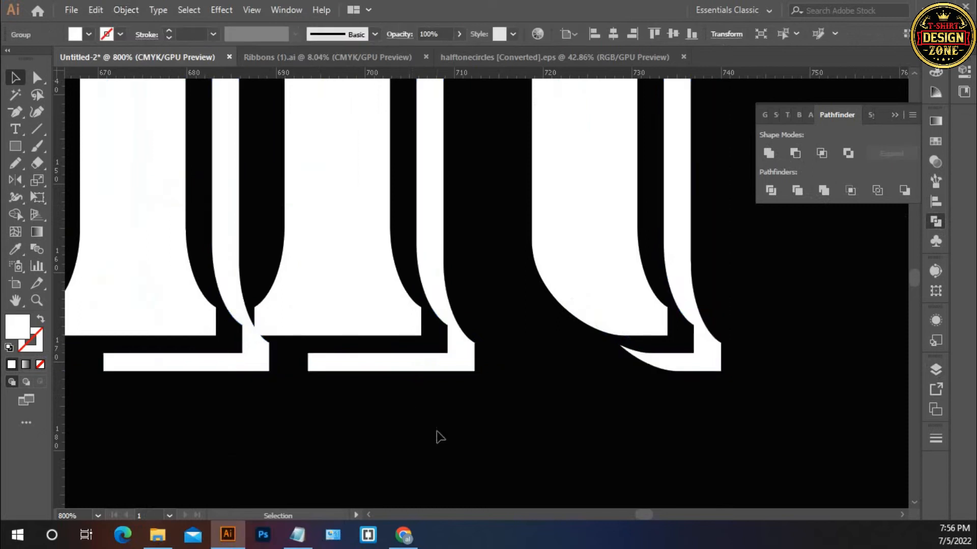
# Recolor the "DOGS DO SPEAK" drop shadow by sampling the coral red of "BUT ONLY TO" with the Eyedropper
pyautogui.hotkey('ctrl', '0')
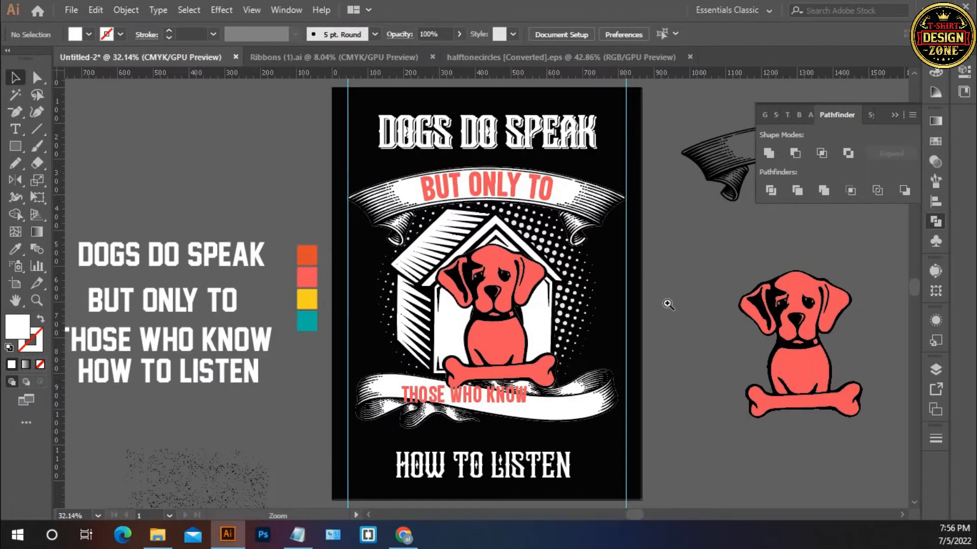
pyautogui.keyDown('ctrl'); pyautogui.click(529, 163); pyautogui.keyUp('ctrl')
pyautogui.keyDown('ctrl'); pyautogui.click(532, 167); pyautogui.keyUp('ctrl')
pyautogui.moveTo(326, 501); pyautogui.dragTo(524, 288)
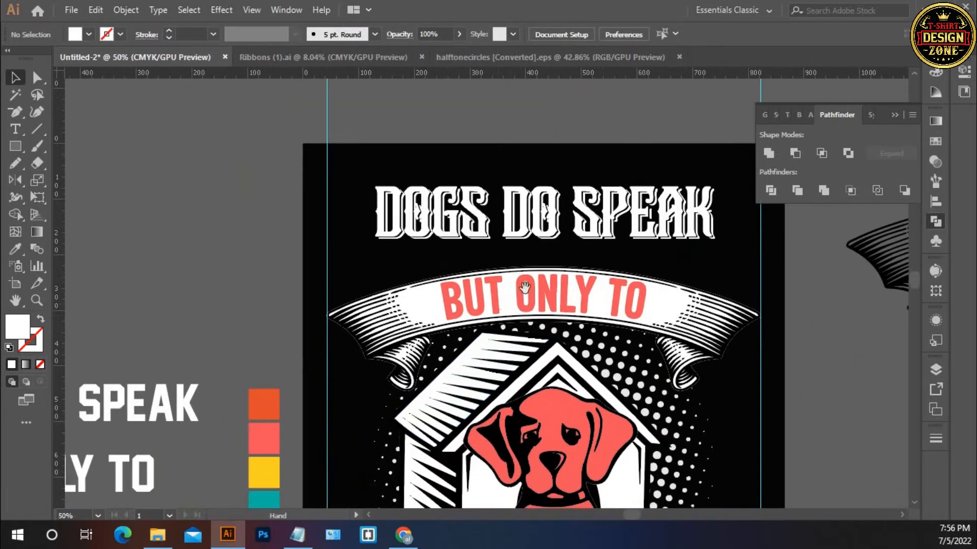
pyautogui.keyDown('ctrl'); pyautogui.click(520, 256); pyautogui.keyUp('ctrl')
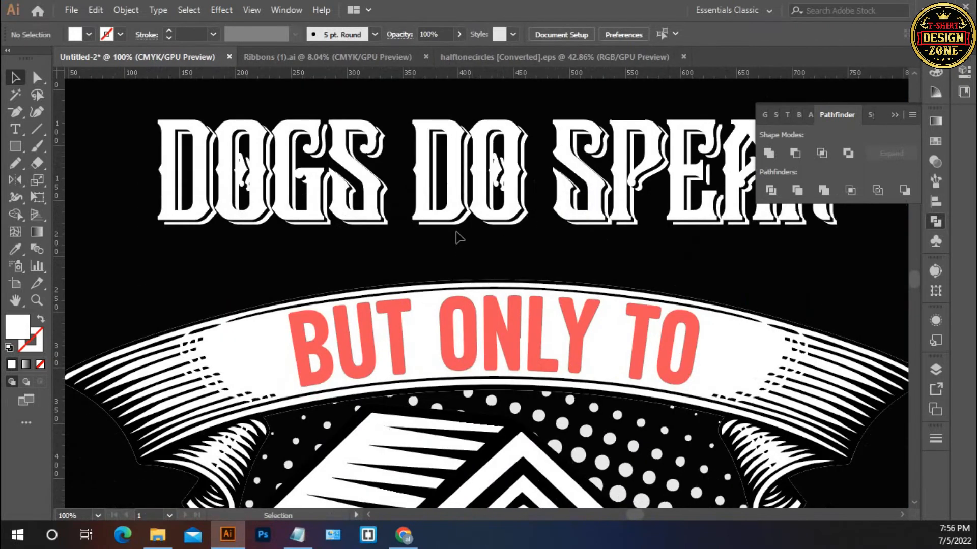
pyautogui.click(458, 220)
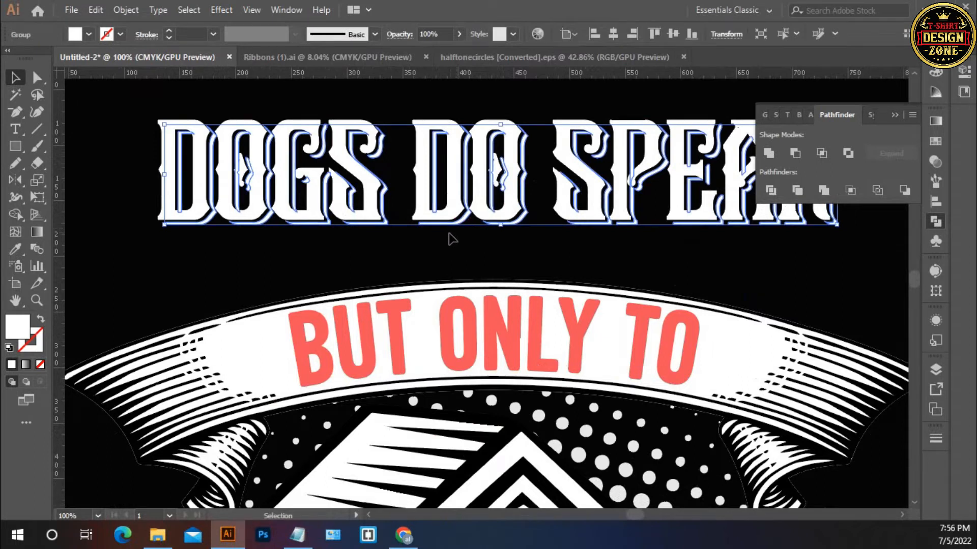
pyautogui.press('i')
pyautogui.click(399, 315)
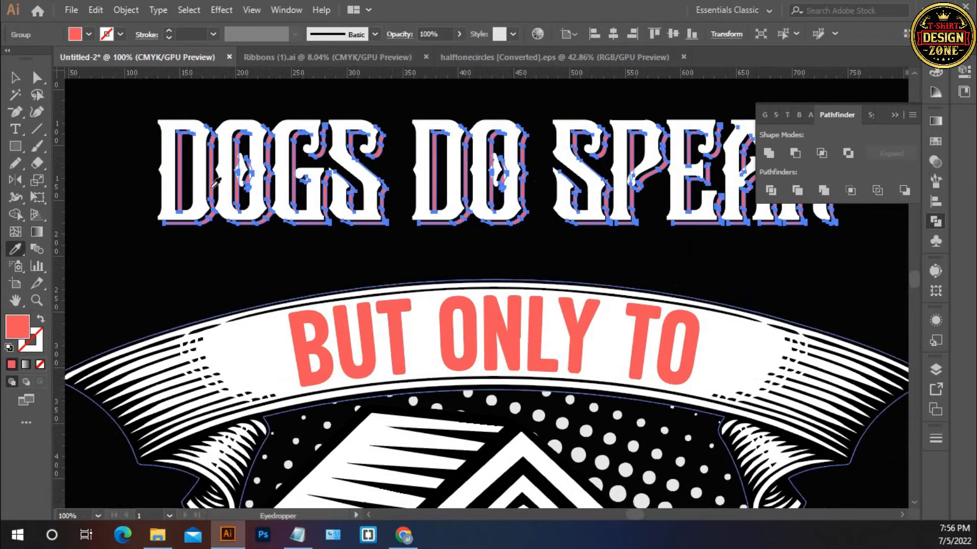
pyautogui.click(16, 77)
pyautogui.click(114, 124)
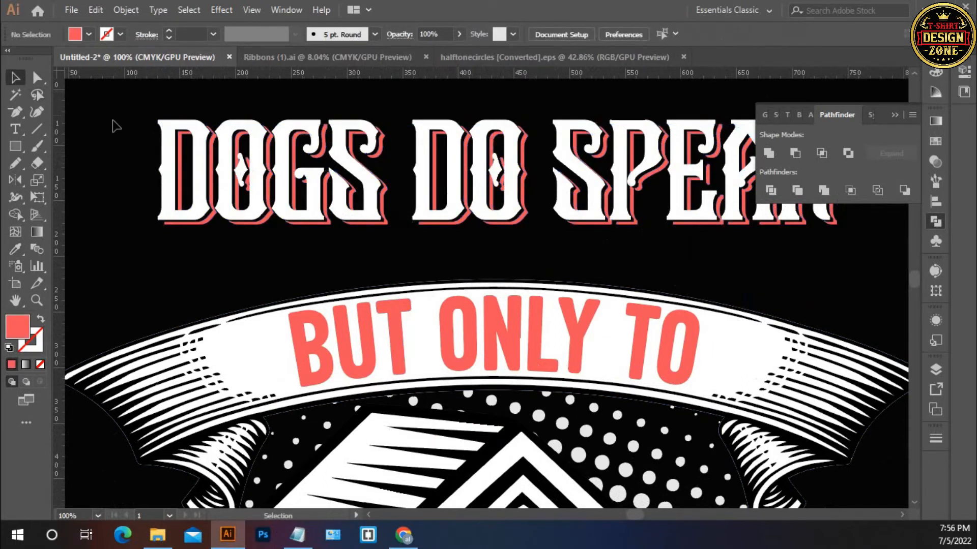
# Center the shadowed "DOGS DO SPEAK" horizontally on the artboard and enlarge it to span the two vertical guides
pyautogui.click(301, 222)
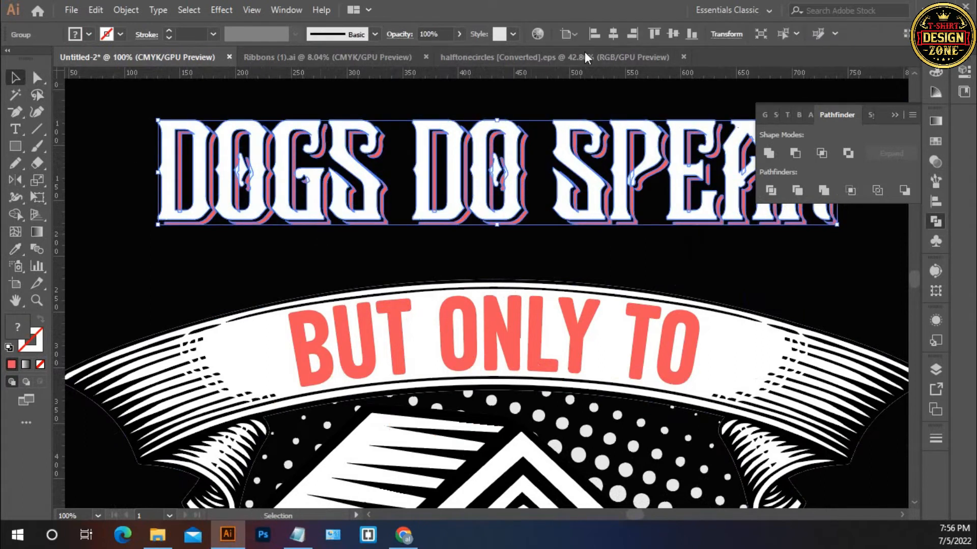
pyautogui.click(614, 34)
pyautogui.click(896, 114)
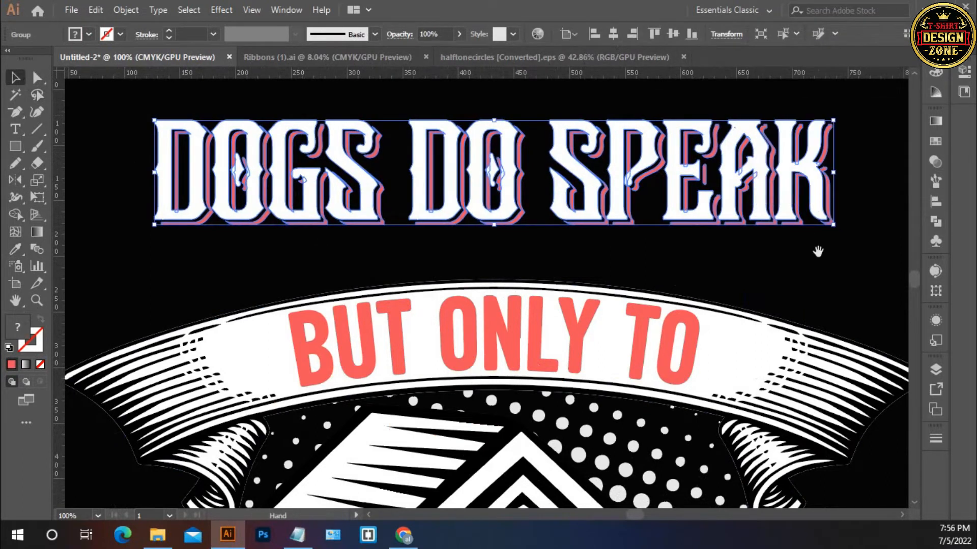
pyautogui.moveTo(817, 251); pyautogui.dragTo(630, 242)
pyautogui.moveTo(609, 202); pyautogui.dragTo(704, 232)
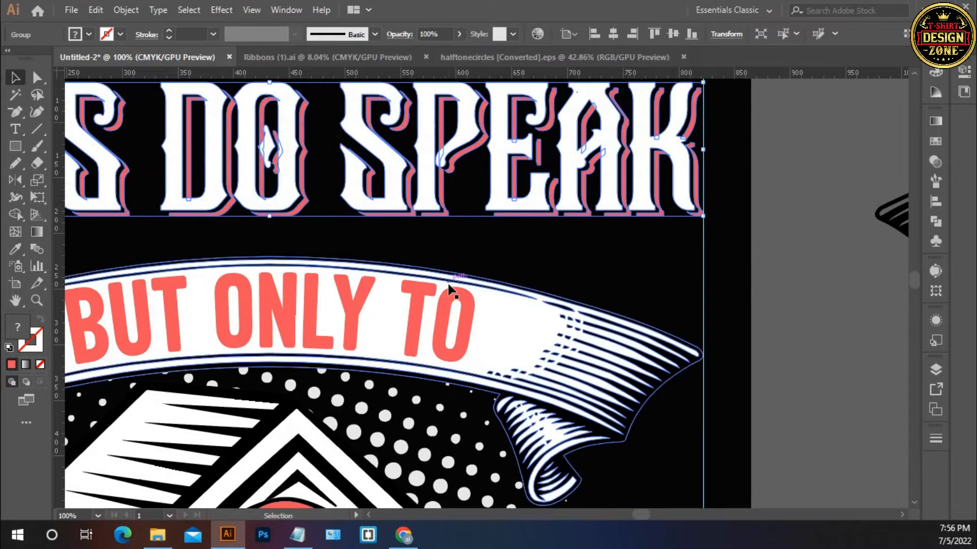
pyautogui.click(529, 280)
pyautogui.hotkey('ctrl', '0')
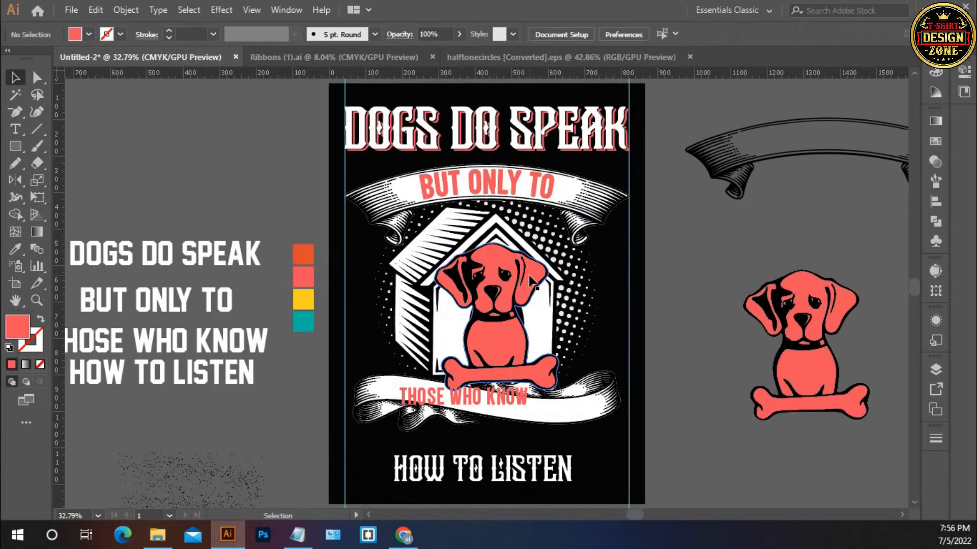
# Nudge the "DOGS DO SPEAK" headline down until it sits just above the upper ribbon
pyautogui.hotkey('ctrl', '+')
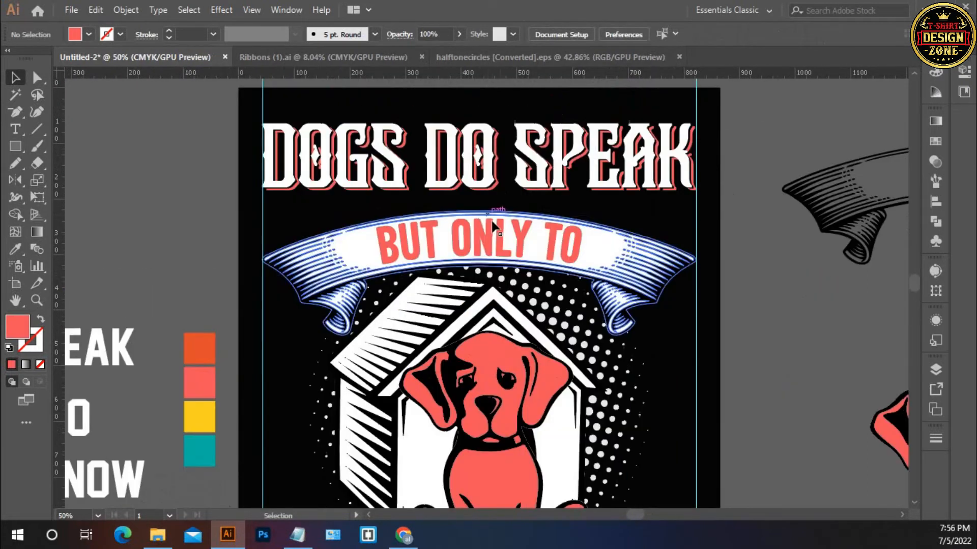
pyautogui.moveTo(521, 143); pyautogui.dragTo(524, 145)
pyautogui.press('Down')
pyautogui.press('Down')
pyautogui.press('Down')
pyautogui.press('Down')
pyautogui.press('Down')
pyautogui.press('Down')
pyautogui.press('Down')
pyautogui.press('Down')
pyautogui.press('Down')
pyautogui.press('Down')
pyautogui.press('Down')
pyautogui.press('Down')
pyautogui.press('Down')
pyautogui.press('Down')
pyautogui.press('Down')
pyautogui.press('Down')
pyautogui.press('Down')
pyautogui.press('Down')
pyautogui.press('Down')
pyautogui.press('Down')
pyautogui.click(487, 111)
pyautogui.click(547, 144)
pyautogui.press('Down')
pyautogui.press('Down')
pyautogui.press('Down')
pyautogui.click(482, 115)
pyautogui.hotkey('ctrl', '0')
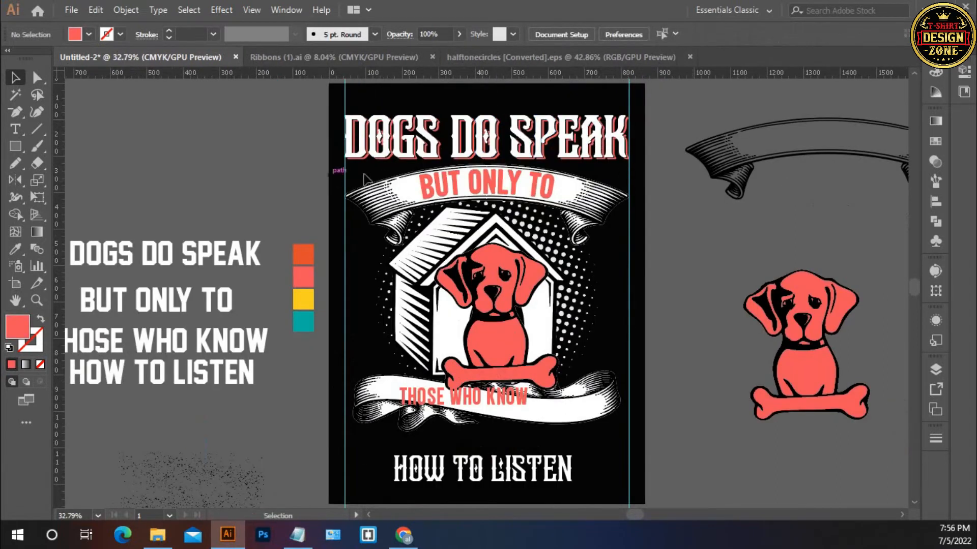
# Start a Warp effect on the "DOGS DO SPEAK" headline and change its style to Arc Lower
pyautogui.keyDown('ctrl'); pyautogui.click(504, 224); pyautogui.keyUp('ctrl')
pyautogui.click(469, 147)
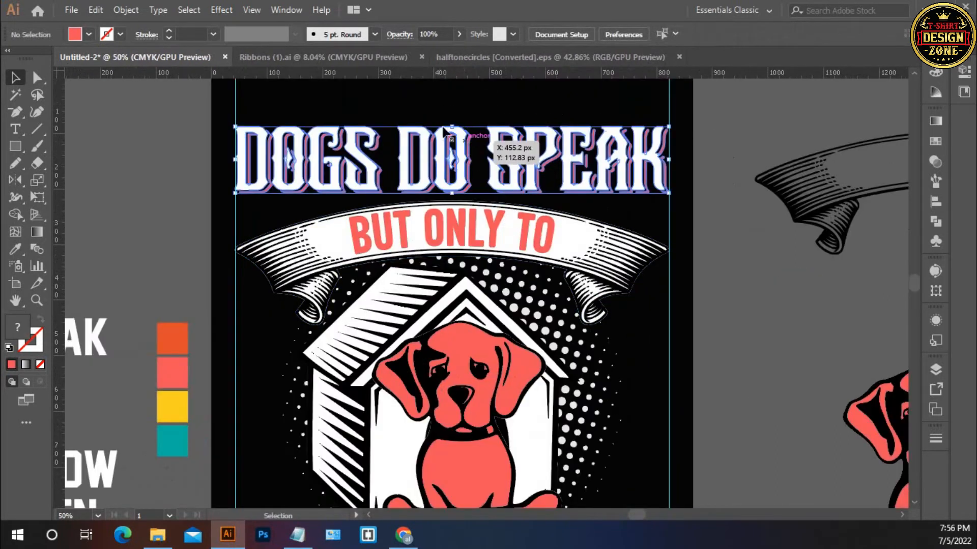
pyautogui.click(222, 10)
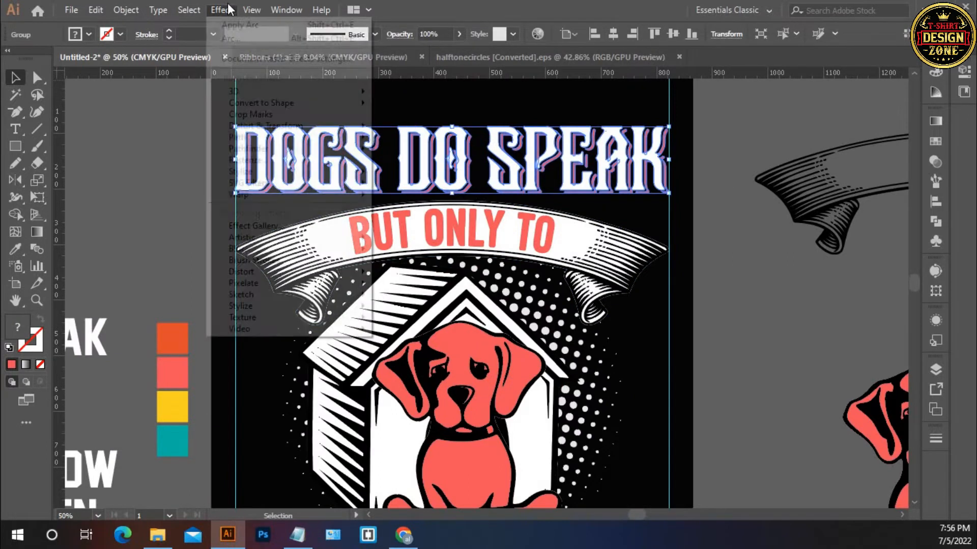
pyautogui.moveTo(320, 196)
pyautogui.click(402, 197)
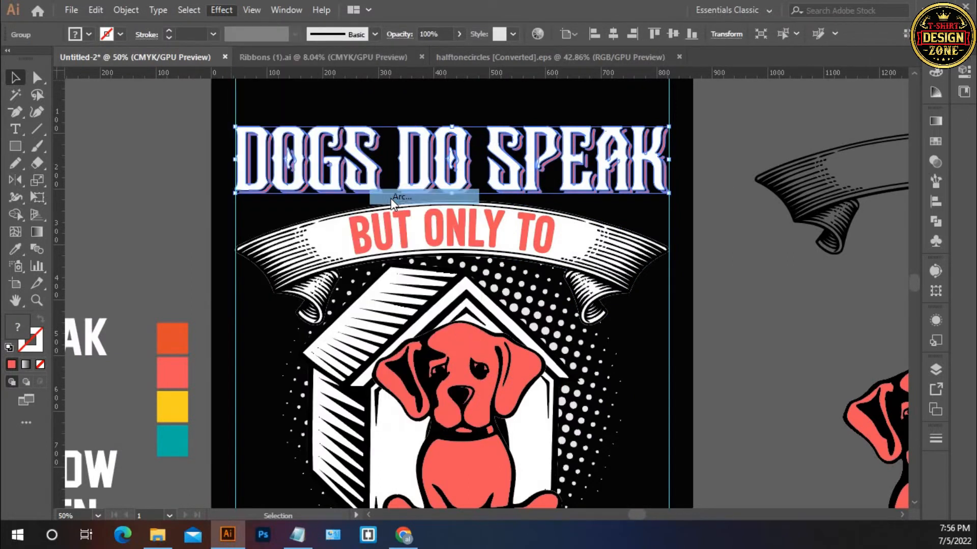
pyautogui.click(693, 191)
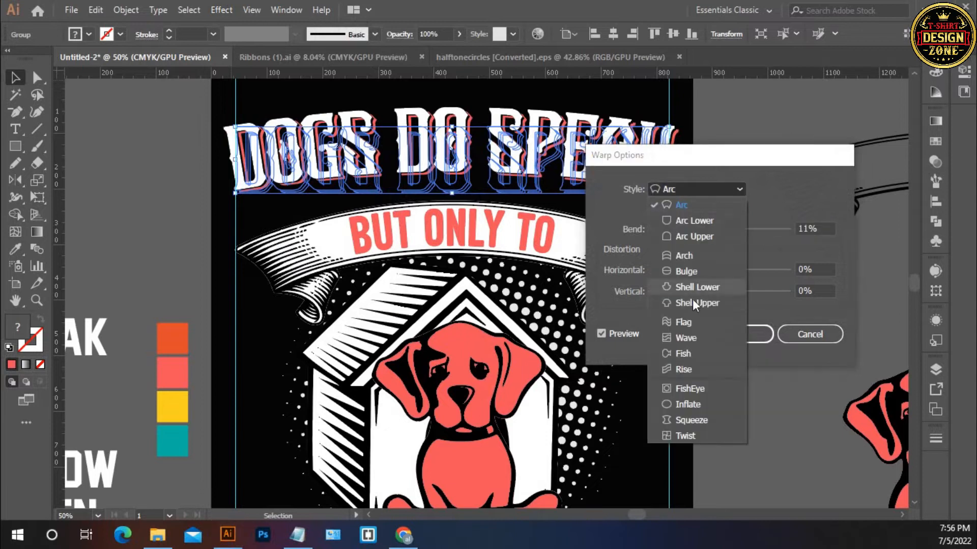
pyautogui.click(692, 225)
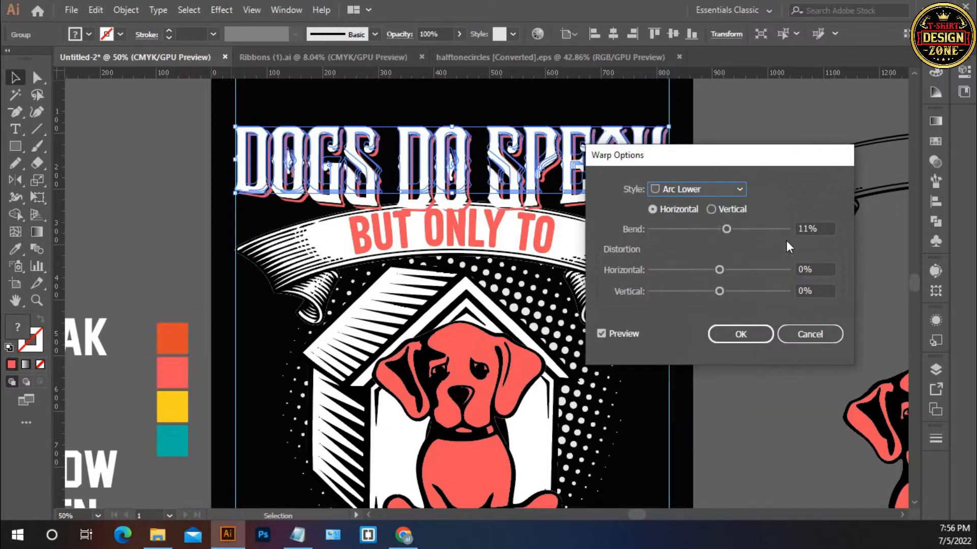
# Set the headline warp's horizontal bend to -11% and apply it
pyautogui.click(803, 228)
pyautogui.write('-2')
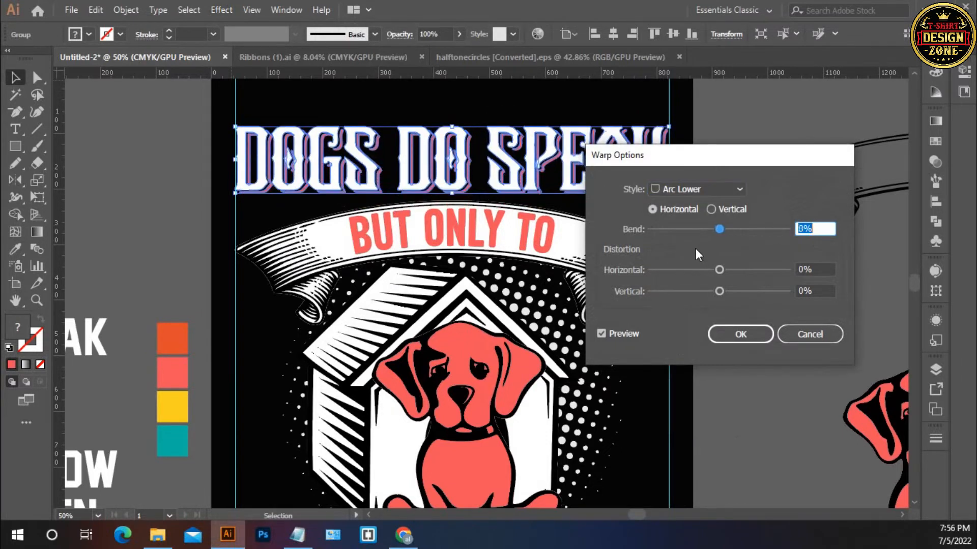
pyautogui.press('Down')
pyautogui.press('Down')
pyautogui.press('Down')
pyautogui.press('Down')
pyautogui.press('Down')
pyautogui.press('Down')
pyautogui.press('Down')
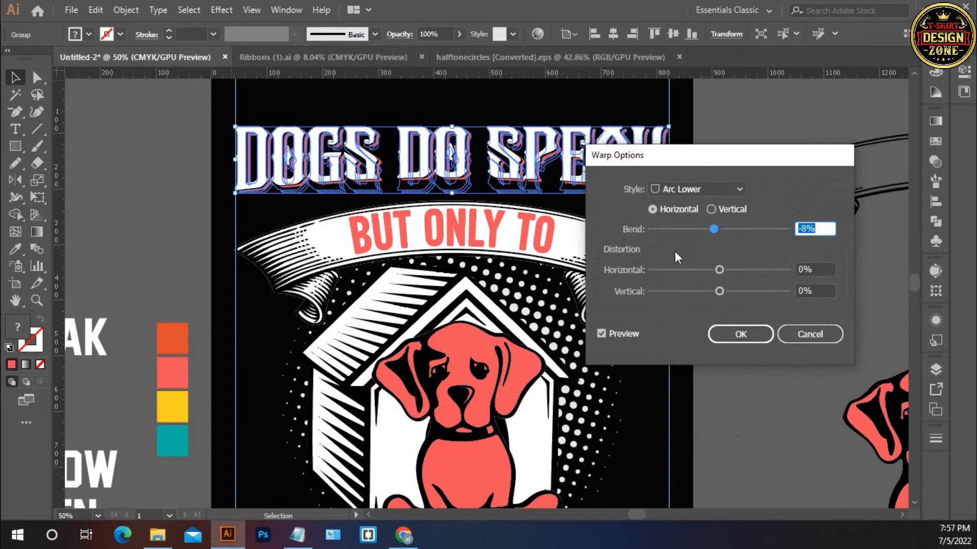
pyautogui.press('Down')
pyautogui.press('Down')
pyautogui.press('Down')
pyautogui.press('Down')
pyautogui.press('Down')
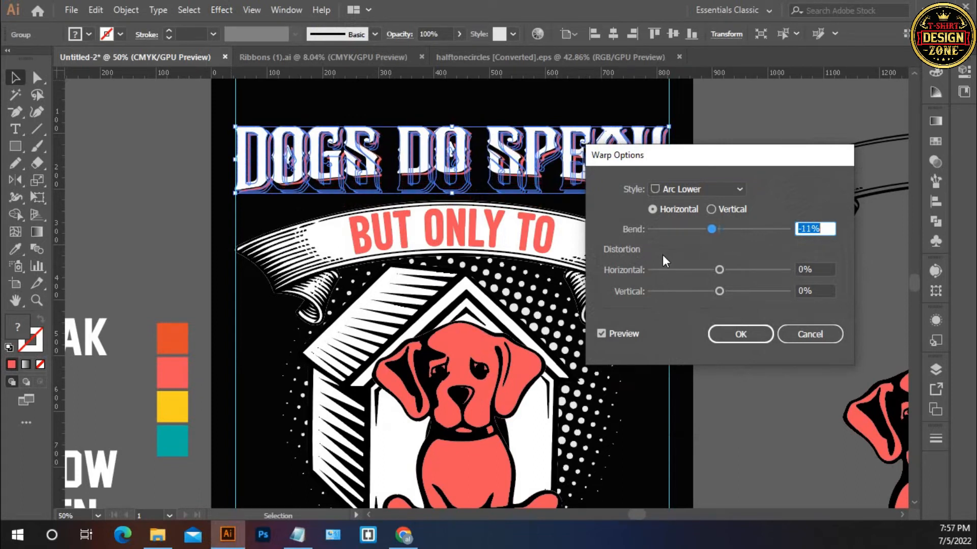
pyautogui.click(738, 333)
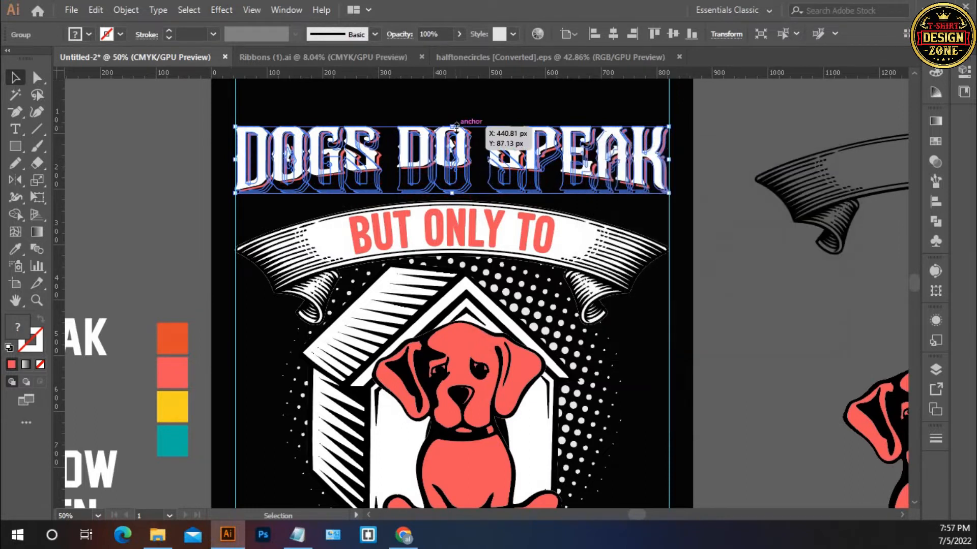
# Stretch the warped "DOGS DO SPEAK" slightly taller from its upper edge and expand its appearance
pyautogui.moveTo(455, 126); pyautogui.dragTo(452, 119)
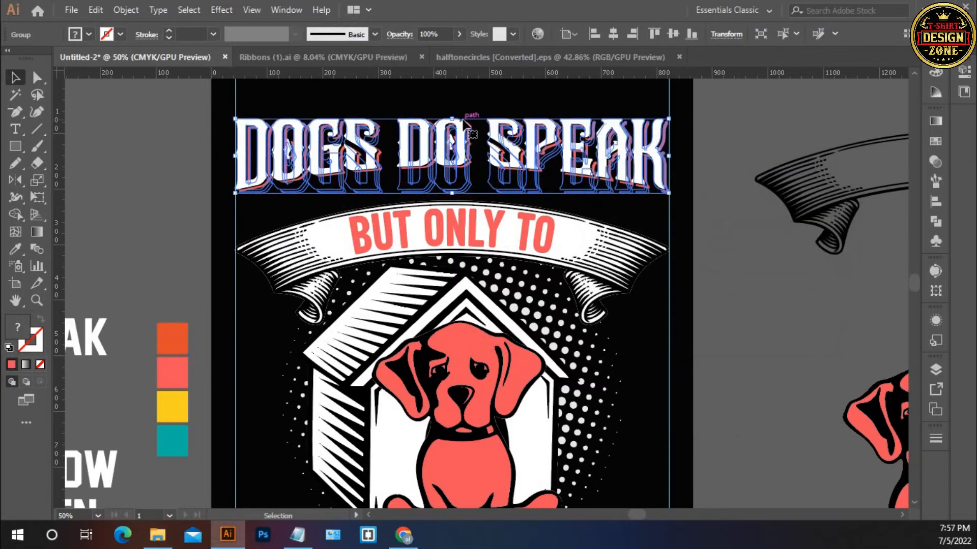
pyautogui.click(225, 191)
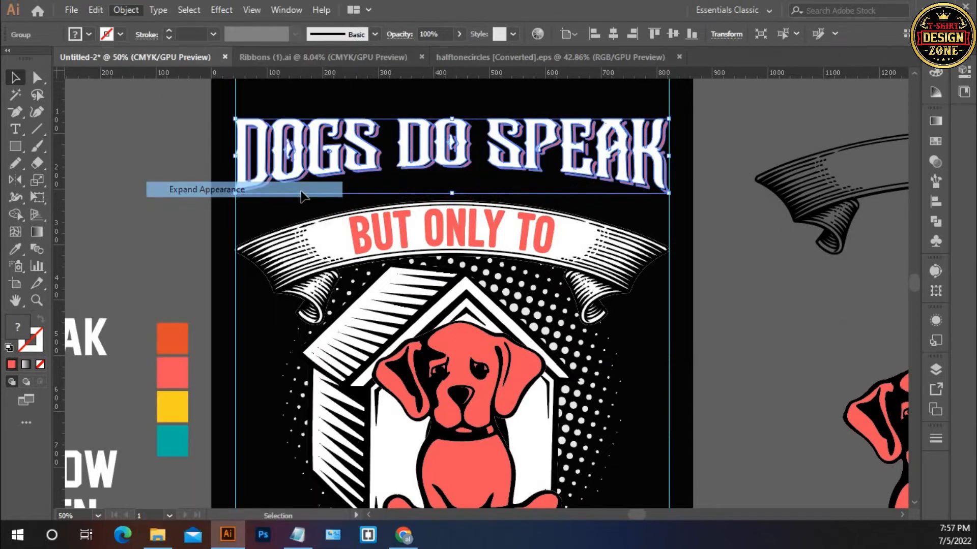
# Nudge the arched "DOGS DO SPEAK" headline down until its lower curve sits just above the upper ribbon
pyautogui.press('Down')
pyautogui.press('Down')
pyautogui.press('Down')
pyautogui.press('Down')
pyautogui.press('Down')
pyautogui.press('Down')
pyautogui.press('Down')
pyautogui.press('Down')
pyautogui.press('Down')
pyautogui.press('Down')
pyautogui.press('Down')
pyautogui.press('Down')
pyautogui.press('Down')
pyautogui.press('Down')
pyautogui.press('Down')
pyautogui.press('Down')
pyautogui.press('Down')
pyautogui.press('Down')
pyautogui.press('Down')
pyautogui.press('Down')
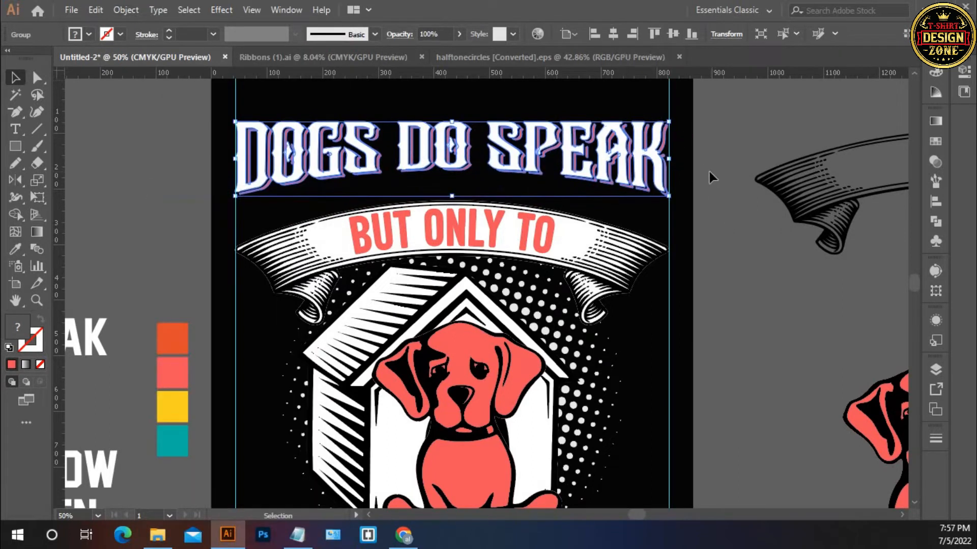
pyautogui.press('Down')
pyautogui.press('Down')
pyautogui.press('Down')
pyautogui.press('Down')
pyautogui.press('Down')
pyautogui.press('Down')
pyautogui.press('Down')
pyautogui.press('Down')
pyautogui.press('Down')
pyautogui.press('Down')
pyautogui.press('Down')
pyautogui.press('Down')
pyautogui.press('Down')
pyautogui.press('Down')
pyautogui.press('Down')
pyautogui.press('Down')
pyautogui.press('Down')
pyautogui.press('Down')
pyautogui.press('Down')
pyautogui.press('Down')
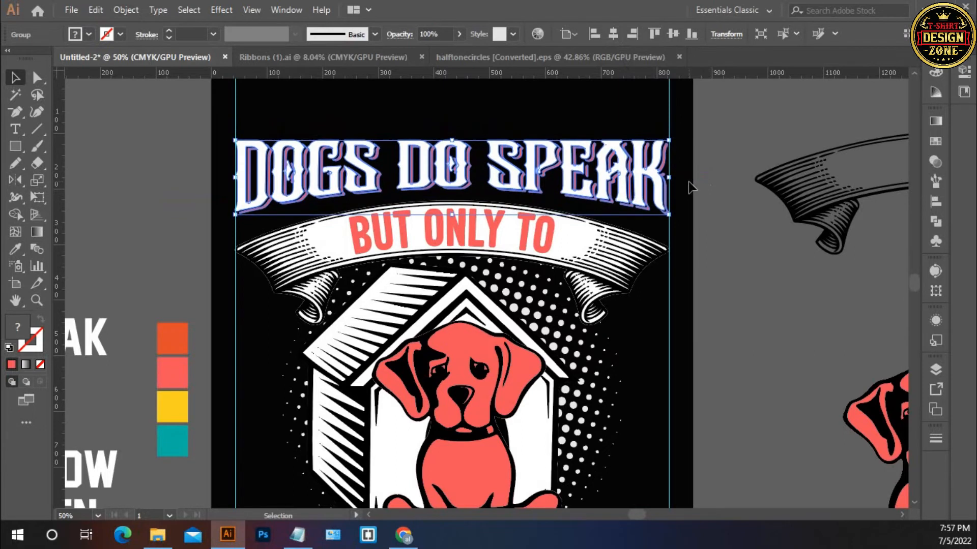
pyautogui.press('Down')
pyautogui.press('Down')
pyautogui.press('Down')
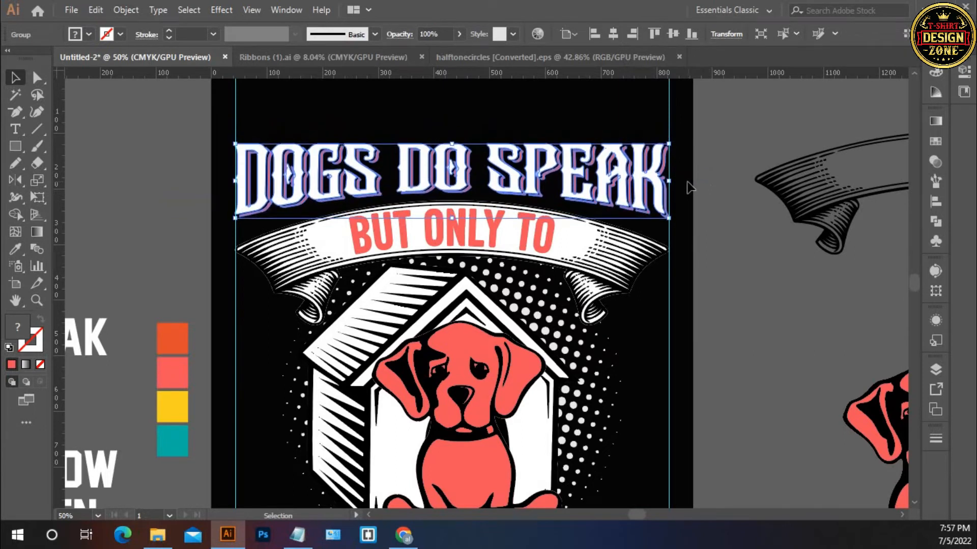
pyautogui.click(690, 210)
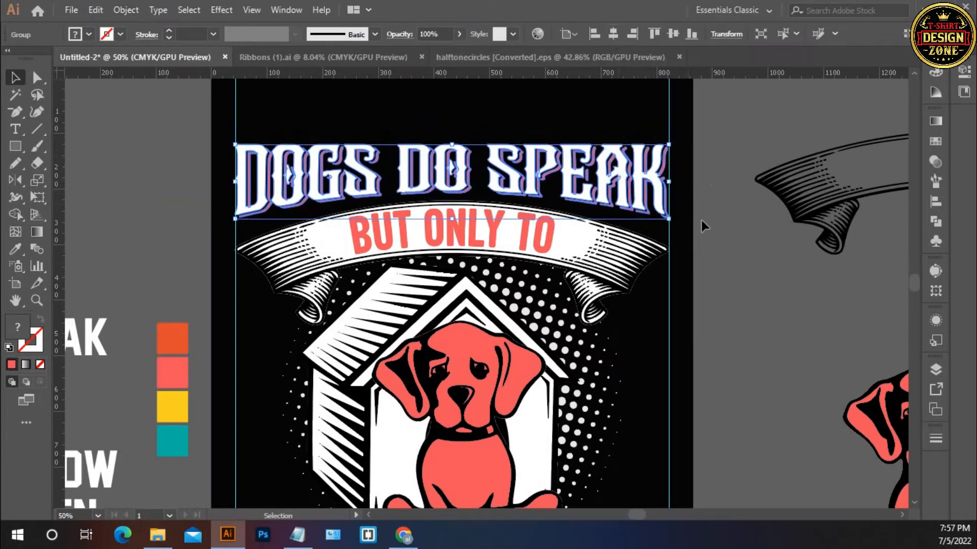
pyautogui.hotkey('ctrl', '0')
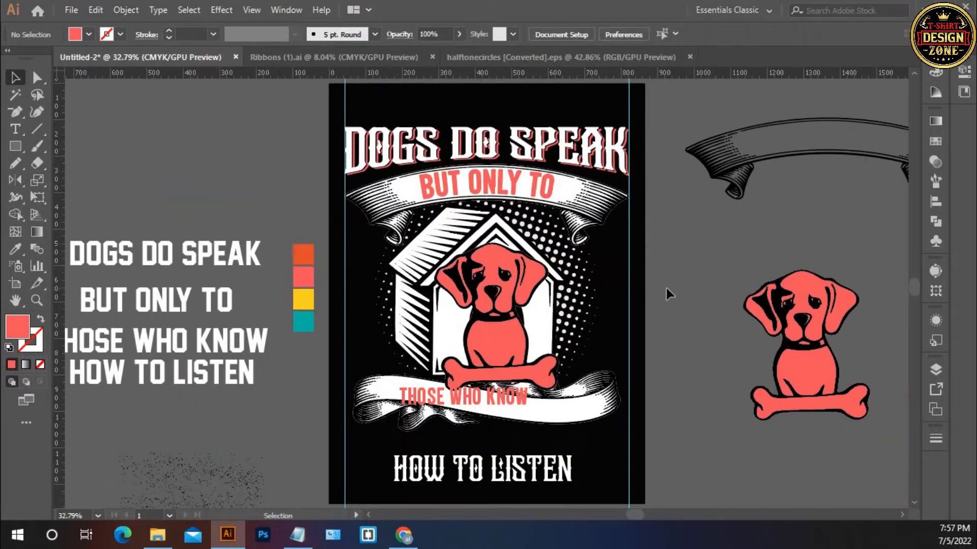
# Convert the "HOW TO LISTEN" text below the lower ribbon to outlines
pyautogui.moveTo(541, 414); pyautogui.dragTo(535, 384)
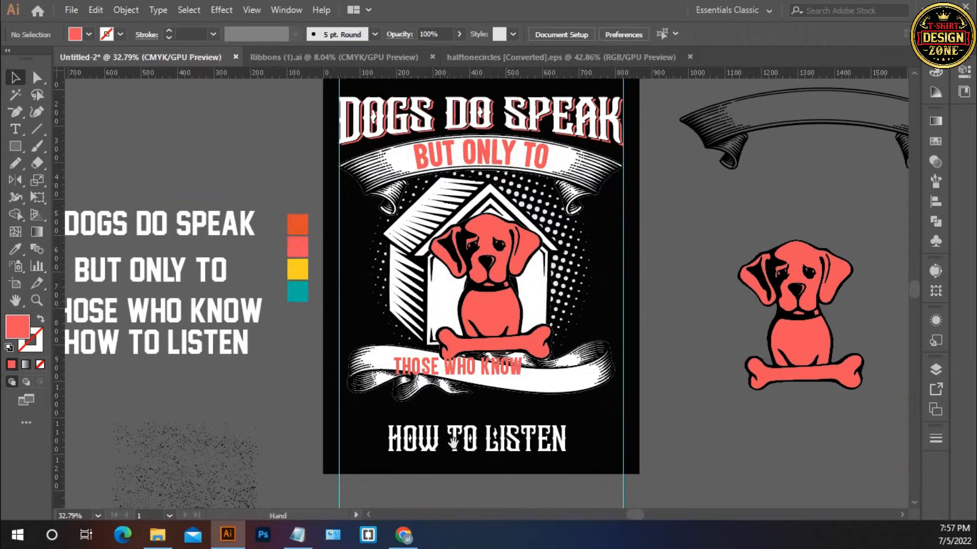
pyautogui.keyDown('ctrl'); pyautogui.click(473, 426); pyautogui.keyUp('ctrl')
pyautogui.keyDown('ctrl'); pyautogui.click(475, 431); pyautogui.keyUp('ctrl')
pyautogui.moveTo(476, 432); pyautogui.dragTo(450, 530)
pyautogui.click(545, 241)
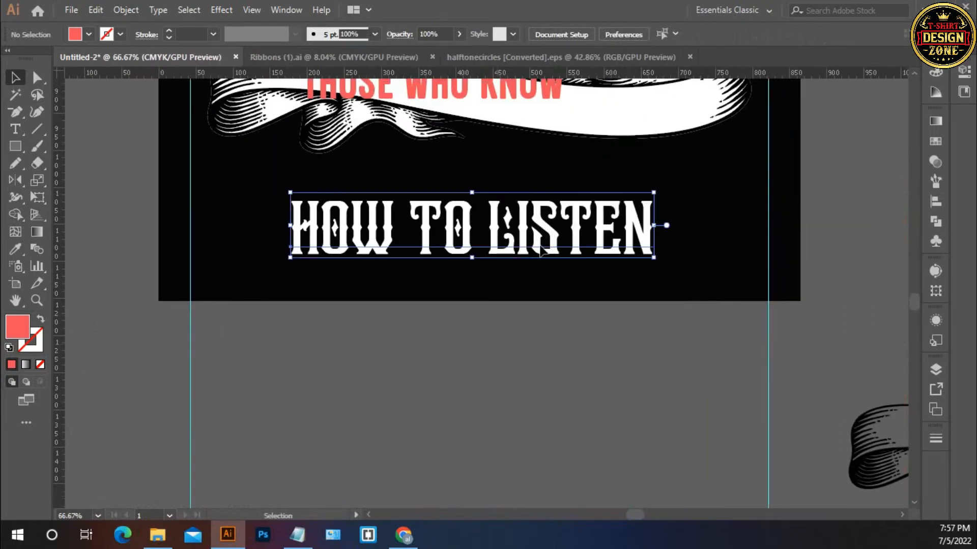
pyautogui.rightClick(547, 240)
pyautogui.click(596, 339)
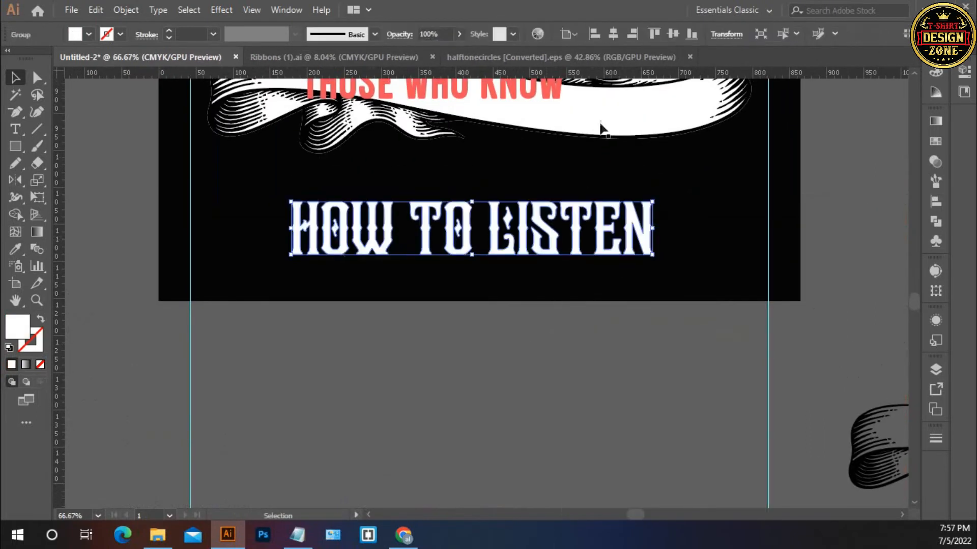
# Center the "HOW TO LISTEN" outlines horizontally on the artboard and enlarge them from the center
pyautogui.click(615, 35)
pyautogui.moveTo(662, 231); pyautogui.dragTo(709, 239)
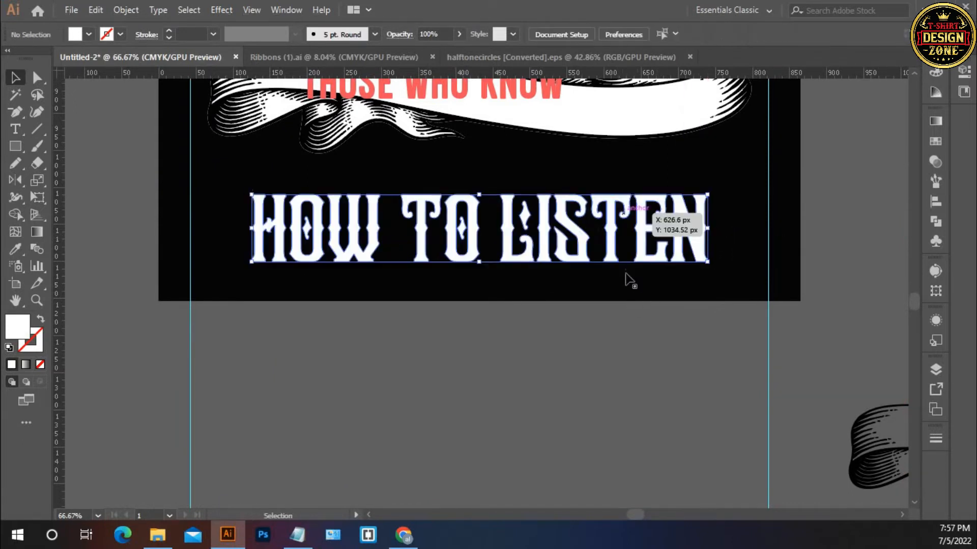
# Paste two copies of "HOW TO LISTEN" in front, offsetting each one slightly farther to the right and down
pyautogui.press('a')
pyautogui.hotkey('ctrl', 'f')
pyautogui.press('Right')
pyautogui.press('Right')
pyautogui.press('Right')
pyautogui.press('Down')
pyautogui.press('Down')
pyautogui.press('Down')
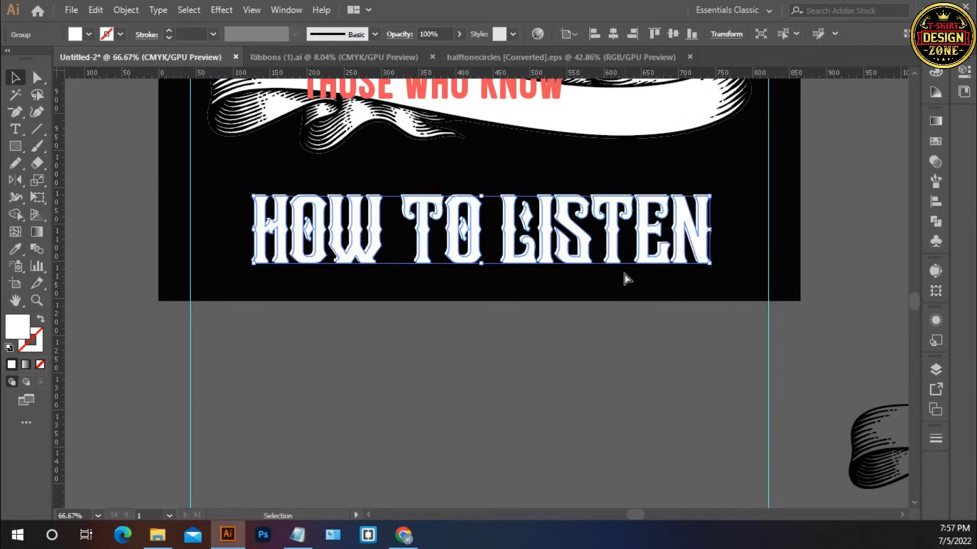
pyautogui.press('Right')
pyautogui.press('Right')
pyautogui.press('Right')
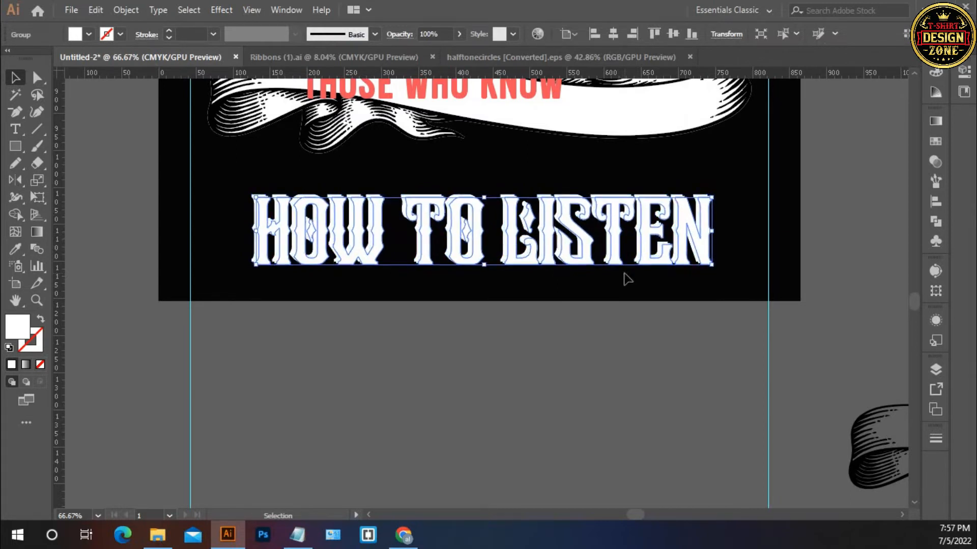
# Subtract the middle "HOW TO LISTEN" copy from the outermost one with Minus Front and expand the resulting compound shape
pyautogui.hotkey('ctrl', 'space')
pyautogui.keyDown('ctrl'); pyautogui.click(565, 263); pyautogui.keyUp('ctrl')
pyautogui.keyDown('ctrl'); pyautogui.click(565, 263); pyautogui.keyUp('ctrl')
pyautogui.keyDown('ctrl'); pyautogui.click(565, 265); pyautogui.keyUp('ctrl')
pyautogui.keyDown('ctrl'); pyautogui.click(563, 265); pyautogui.keyUp('ctrl')
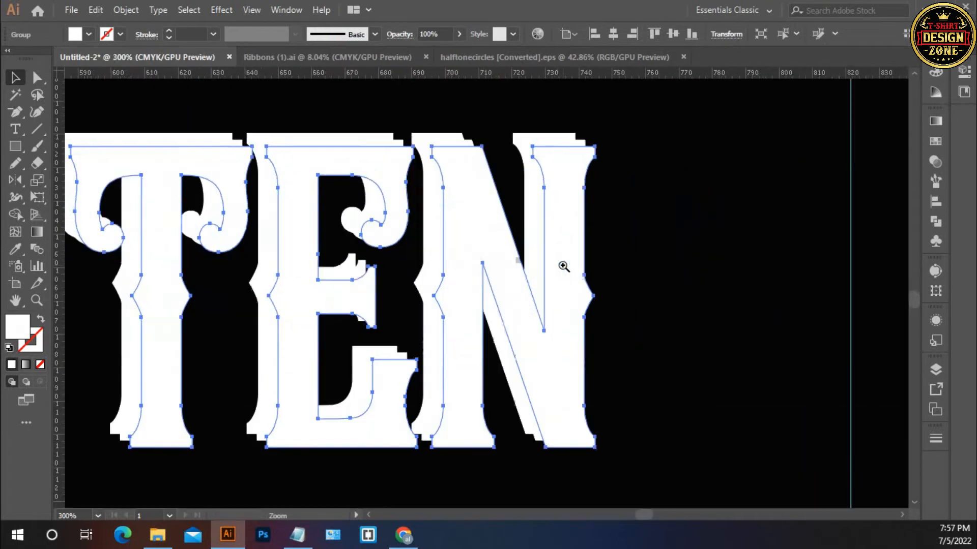
pyautogui.keyDown('ctrl'); pyautogui.click(564, 265); pyautogui.keyUp('ctrl')
pyautogui.keyDown('ctrl'); pyautogui.click(506, 255); pyautogui.keyUp('ctrl')
pyautogui.keyDown('ctrl'); pyautogui.click(506, 255); pyautogui.keyUp('ctrl')
pyautogui.moveTo(505, 253); pyautogui.dragTo(536, 386)
pyautogui.click(579, 219)
pyautogui.click(522, 220)
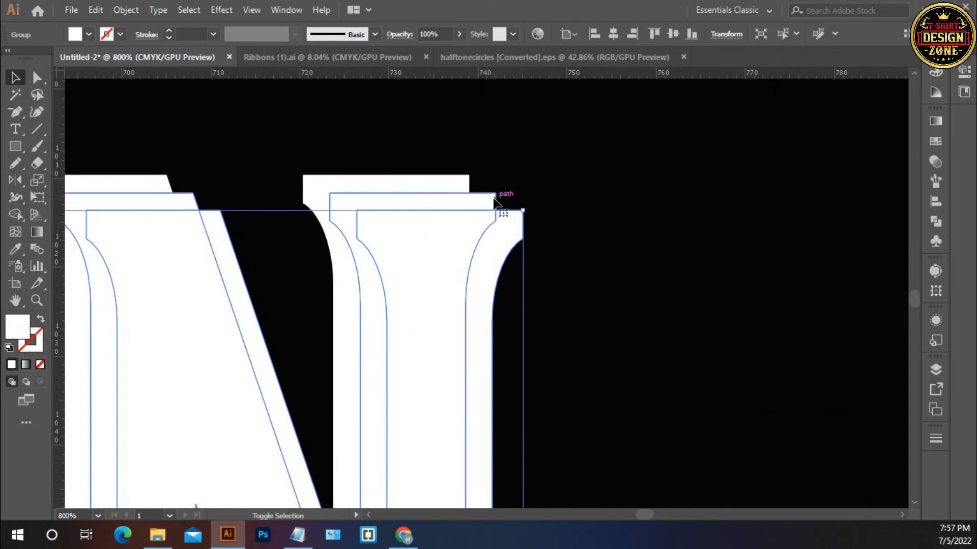
pyautogui.click(934, 222)
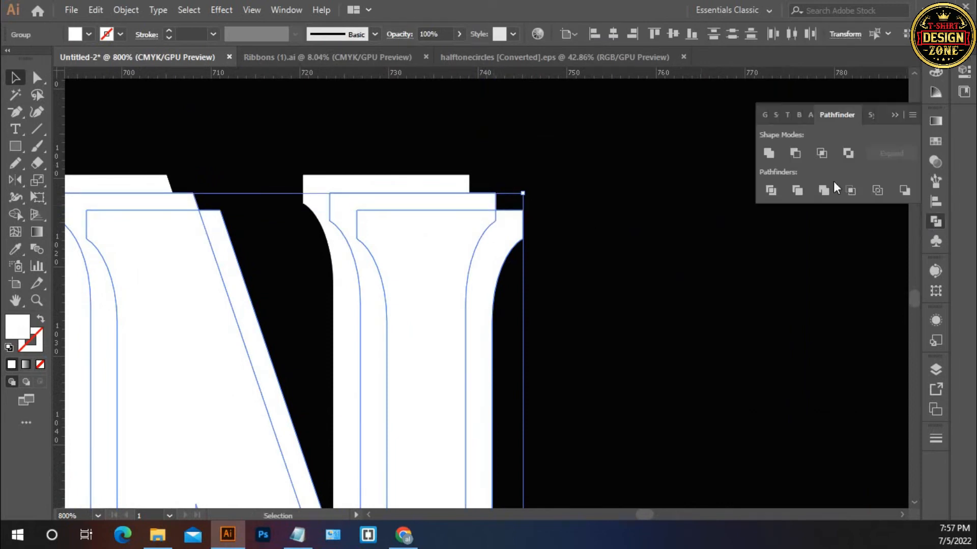
pyautogui.keyDown('alt'); pyautogui.click(796, 153); pyautogui.keyUp('alt')
pyautogui.click(121, 10)
pyautogui.click(198, 190)
pyautogui.click(568, 258)
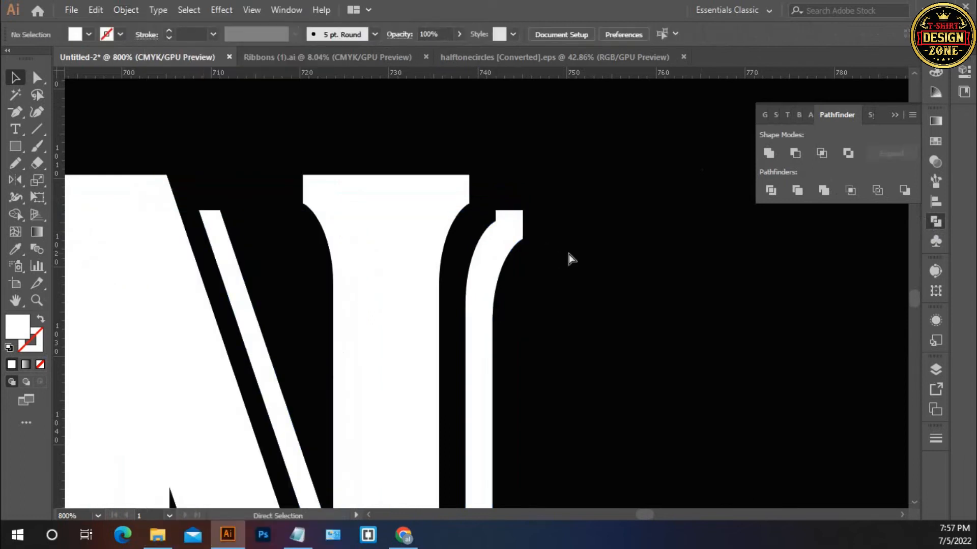
# Recolor the main "HOW TO LISTEN" letters by sampling the bone's coral red with the Eyedropper
pyautogui.hotkey('ctrl', '0')
pyautogui.keyDown('ctrl'); pyautogui.doubleClick(440, 409); pyautogui.keyUp('ctrl')
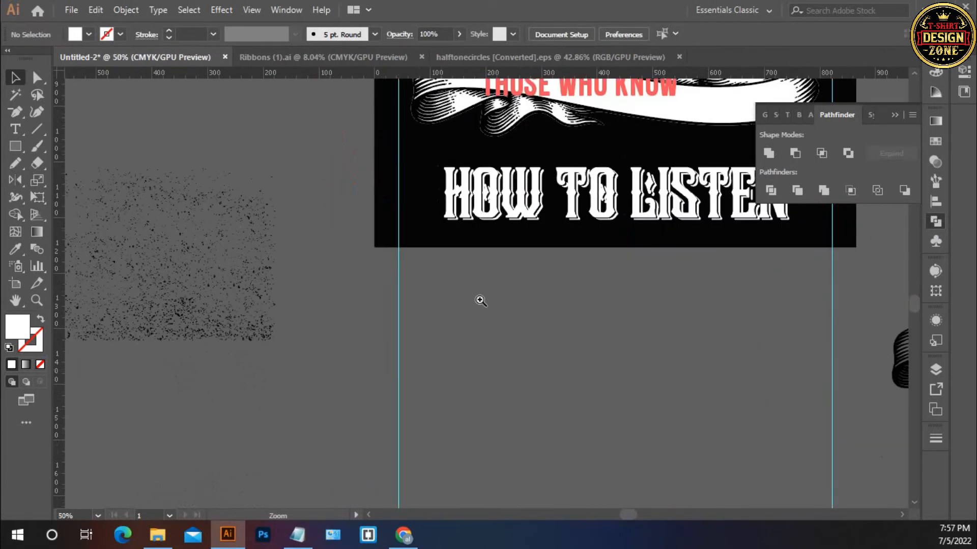
pyautogui.keyDown('ctrl'); pyautogui.click(477, 260); pyautogui.keyUp('ctrl')
pyautogui.scroll(5, 475, 261)
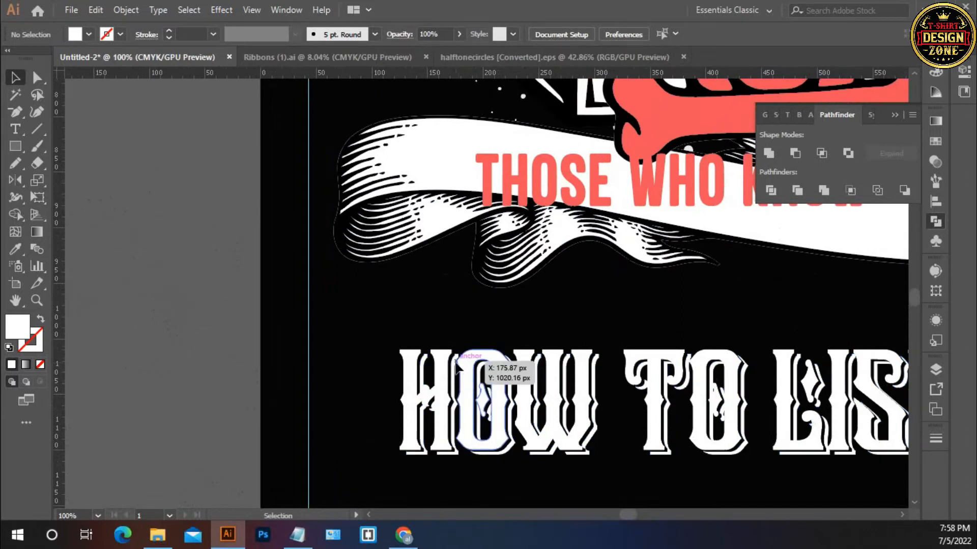
pyautogui.click(458, 364)
pyautogui.press('i')
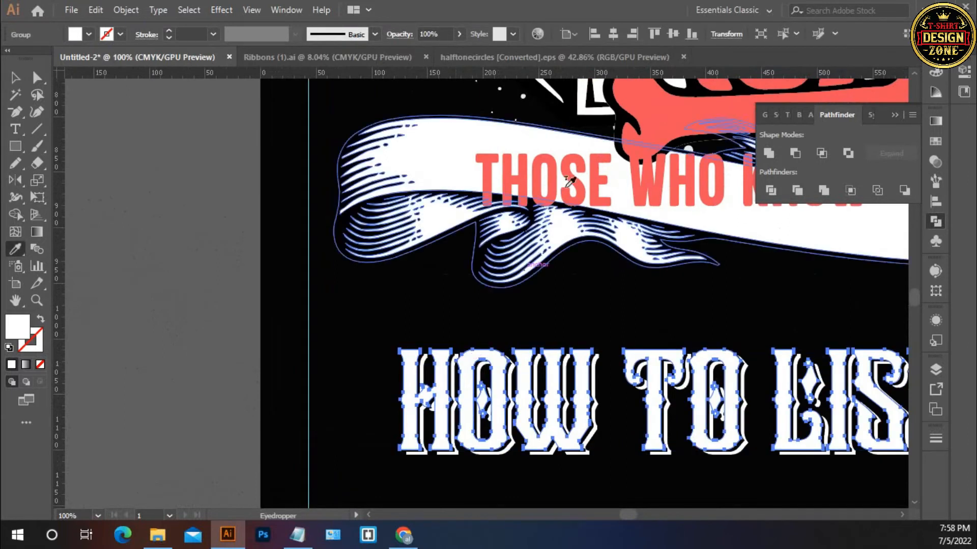
pyautogui.click(664, 115)
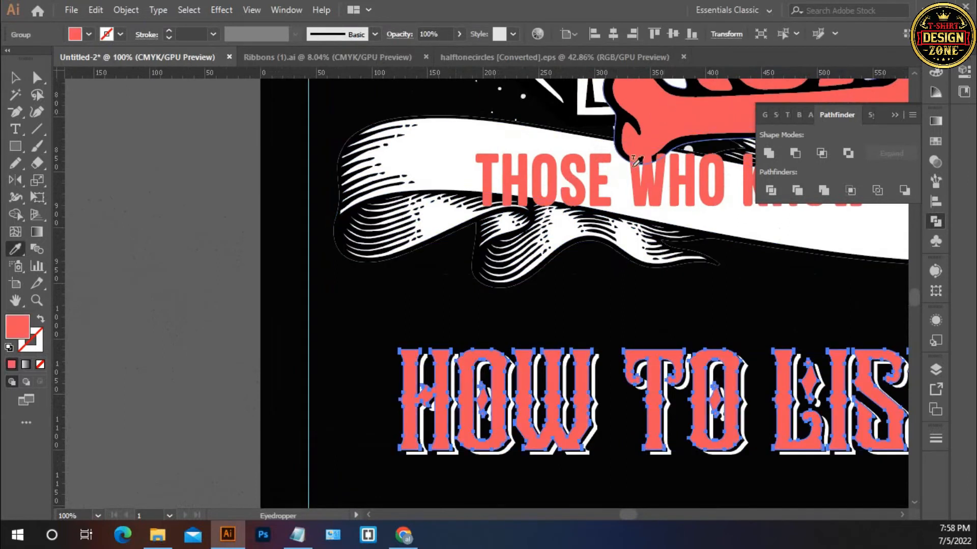
pyautogui.click(14, 79)
pyautogui.click(146, 206)
pyautogui.hotkey('ctrl', '0')
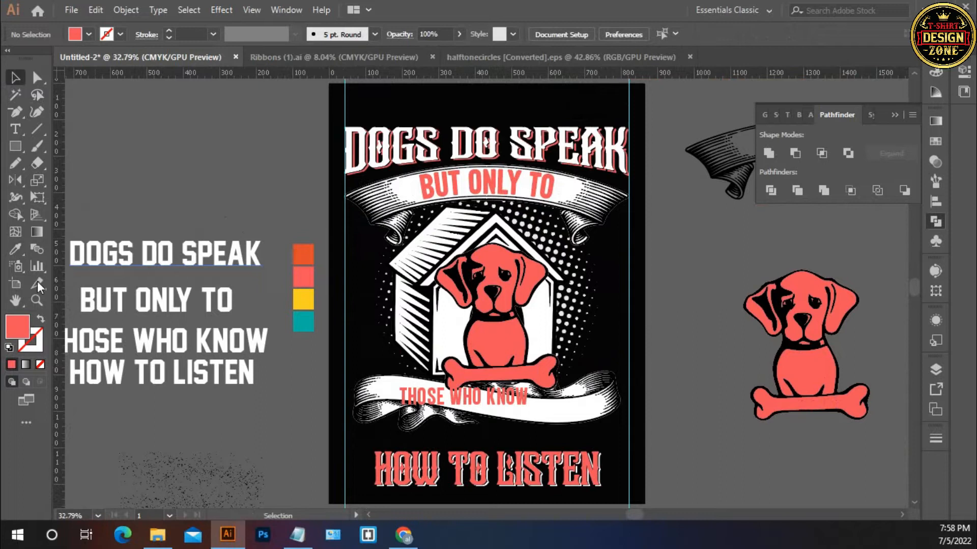
# Recolor the "HOW TO LISTEN" drop shadow by sampling the coral red of the main letters with the Eyedropper
pyautogui.hotkey('ctrl', 'space')
pyautogui.keyDown('ctrl'); pyautogui.click(466, 417); pyautogui.keyUp('ctrl')
pyautogui.keyDown('ctrl'); pyautogui.doubleClick(512, 329); pyautogui.keyUp('ctrl')
pyautogui.keyDown('ctrl'); pyautogui.click(440, 313); pyautogui.keyUp('ctrl')
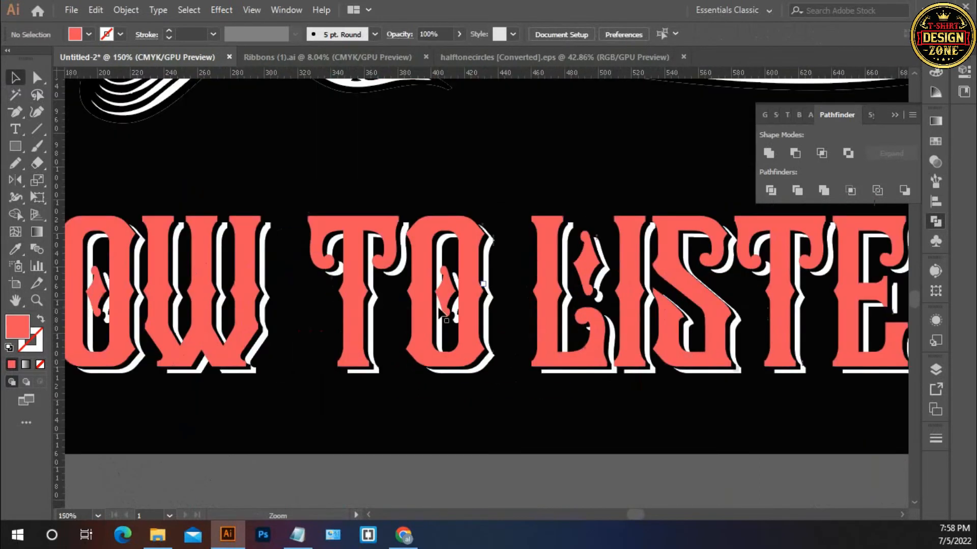
pyautogui.keyDown('ctrl'); pyautogui.click(436, 282); pyautogui.keyUp('ctrl')
pyautogui.keyDown('ctrl'); pyautogui.click(452, 300); pyautogui.keyUp('ctrl')
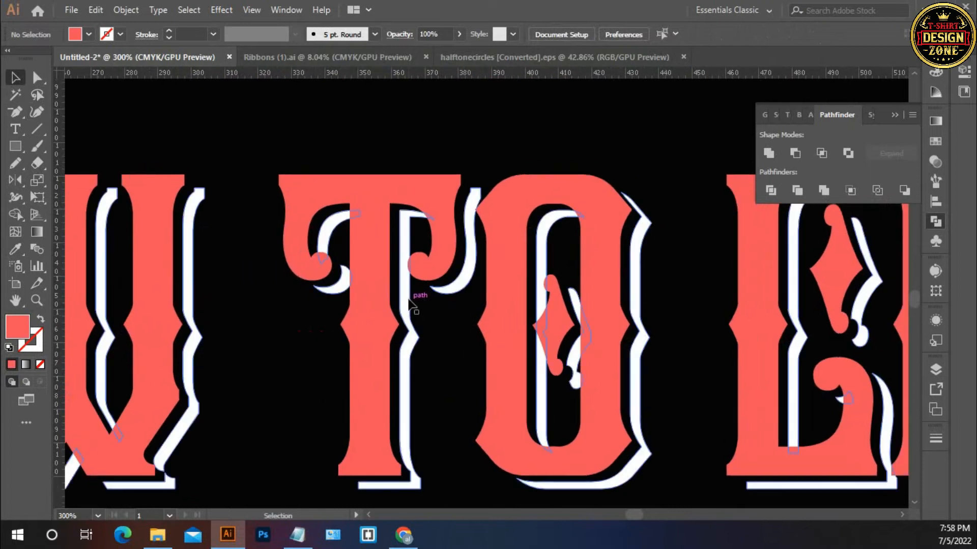
pyautogui.click(409, 300)
pyautogui.press('i')
pyautogui.click(366, 186)
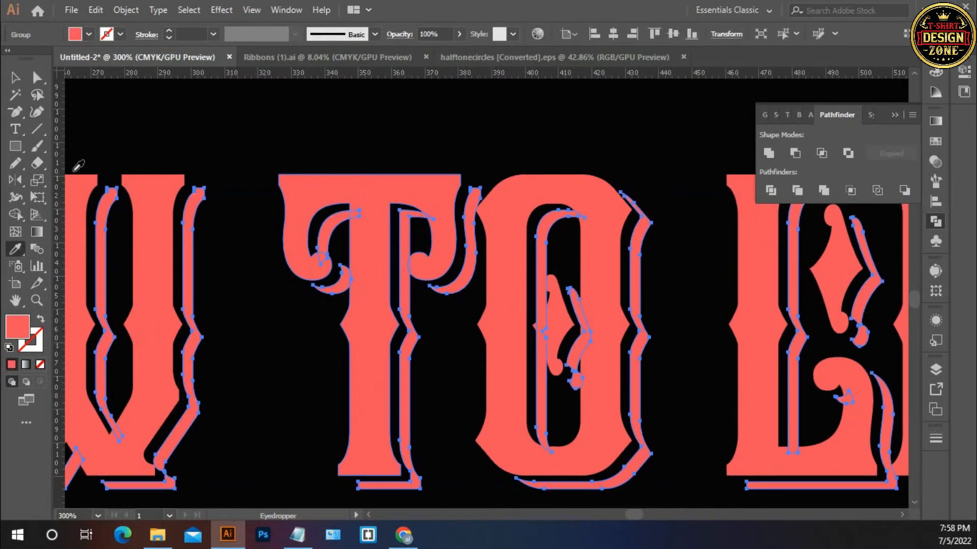
pyautogui.press('v')
pyautogui.click(120, 131)
# Fill the main "HOW TO LISTEN" letters with white, leaving the drop shadow coral
pyautogui.click(295, 179)
pyautogui.click(85, 35)
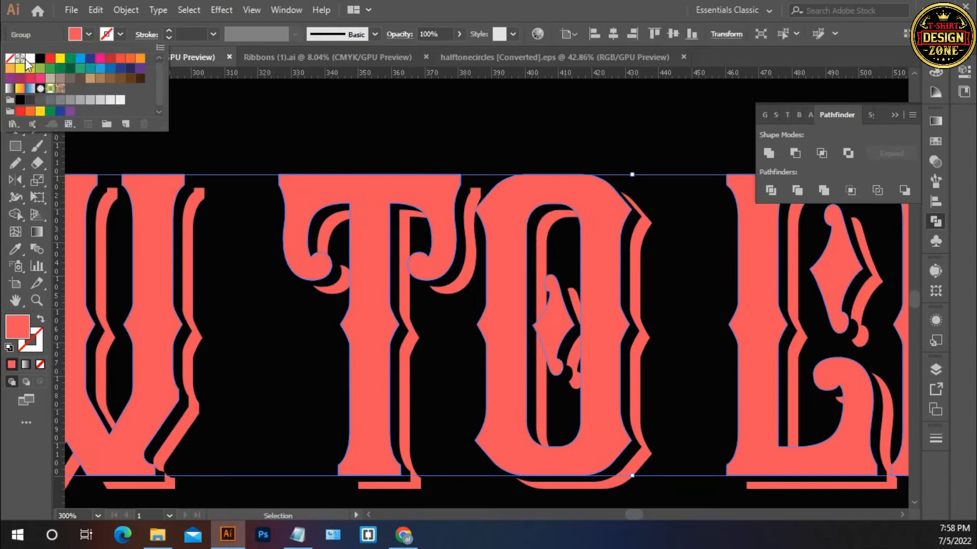
pyautogui.click(29, 58)
pyautogui.click(271, 147)
# Group the "HOW TO LISTEN" letters with their drop shadow and center the group horizontally on the artboard
pyautogui.press('a')
pyautogui.moveTo(262, 146); pyautogui.dragTo(395, 296)
pyautogui.hotkey('ctrl', 'g')
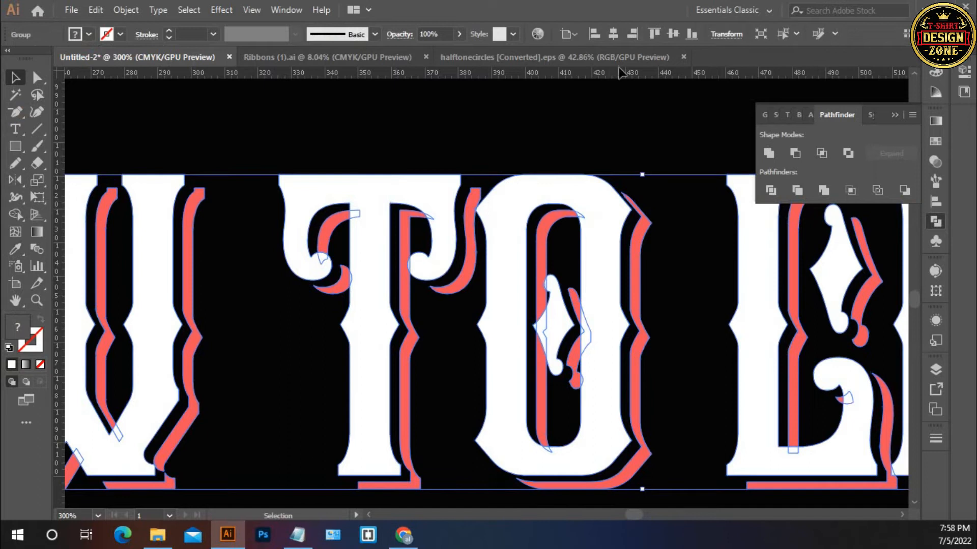
pyautogui.click(613, 35)
pyautogui.click(597, 136)
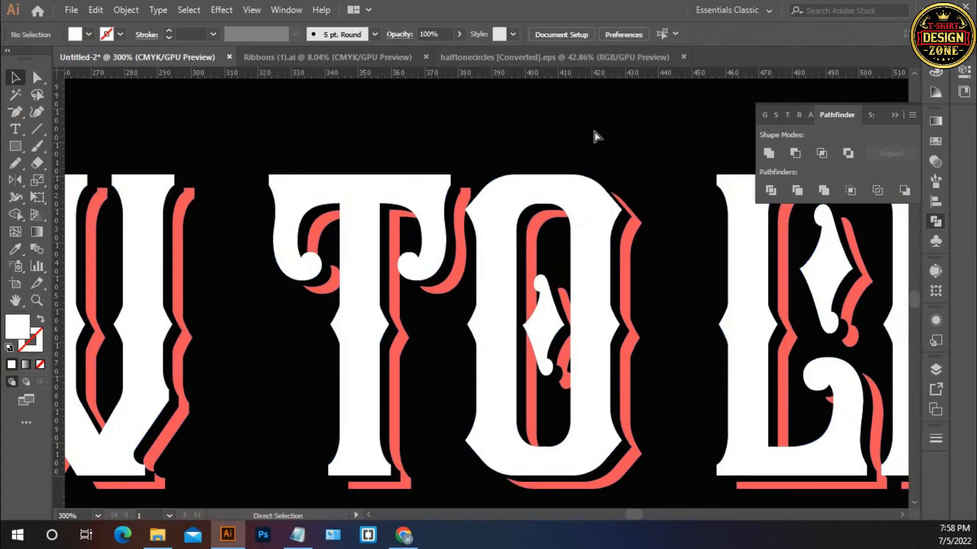
# Enlarge the "HOW TO LISTEN" group from its center until it spans the width between the two vertical guides
pyautogui.hotkey('ctrl', '0')
pyautogui.keyDown('ctrl'); pyautogui.click(461, 364); pyautogui.keyUp('ctrl')
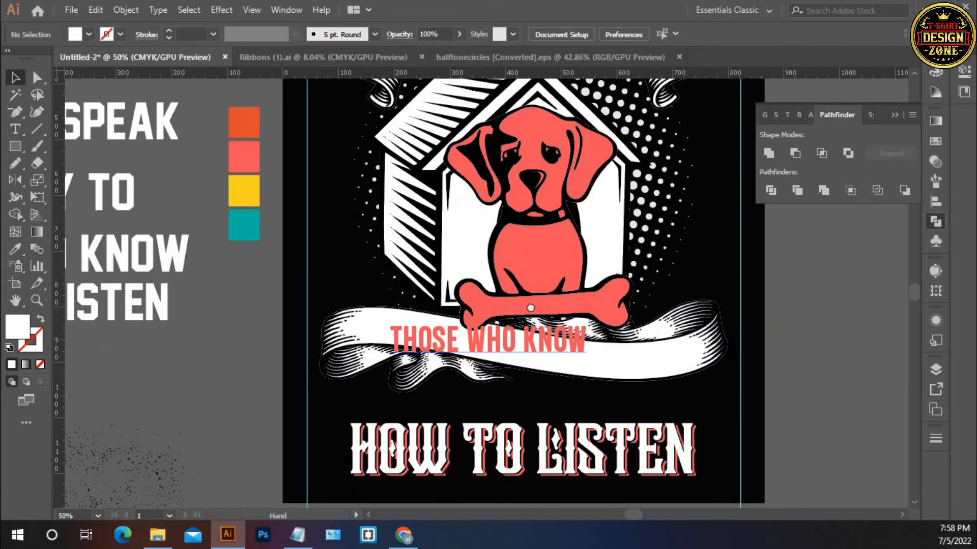
pyautogui.moveTo(530, 308); pyautogui.dragTo(513, 263)
pyautogui.click(610, 409)
pyautogui.moveTo(682, 405); pyautogui.dragTo(725, 407)
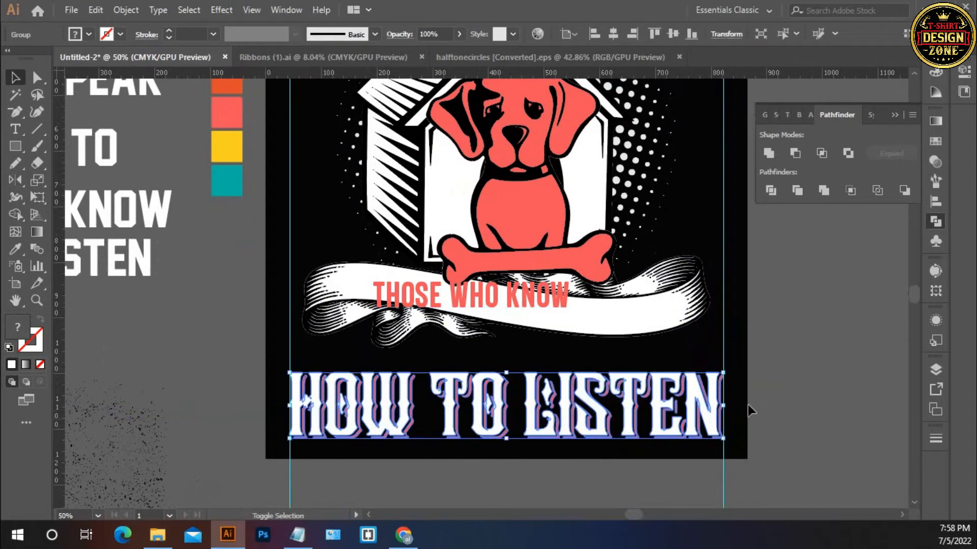
# Nudge the enlarged "HOW TO LISTEN" group upward until it sits close beneath the lower ribbon
pyautogui.press('Up')
pyautogui.press('Up')
pyautogui.press('Up')
pyautogui.press('Up')
pyautogui.press('Up')
pyautogui.press('Up')
pyautogui.press('Up')
pyautogui.press('Up')
pyautogui.press('Up')
pyautogui.press('Up')
pyautogui.press('Up')
pyautogui.press('Up')
pyautogui.press('Up')
pyautogui.press('Up')
pyautogui.press('Up')
pyautogui.press('Up')
pyautogui.press('Up')
pyautogui.press('Up')
pyautogui.press('Up')
pyautogui.press('Up')
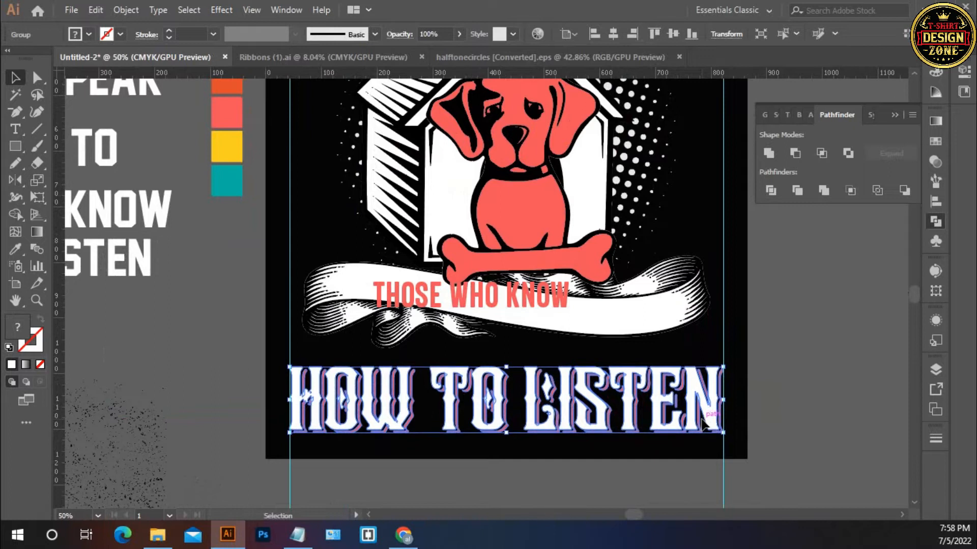
pyautogui.press('Up')
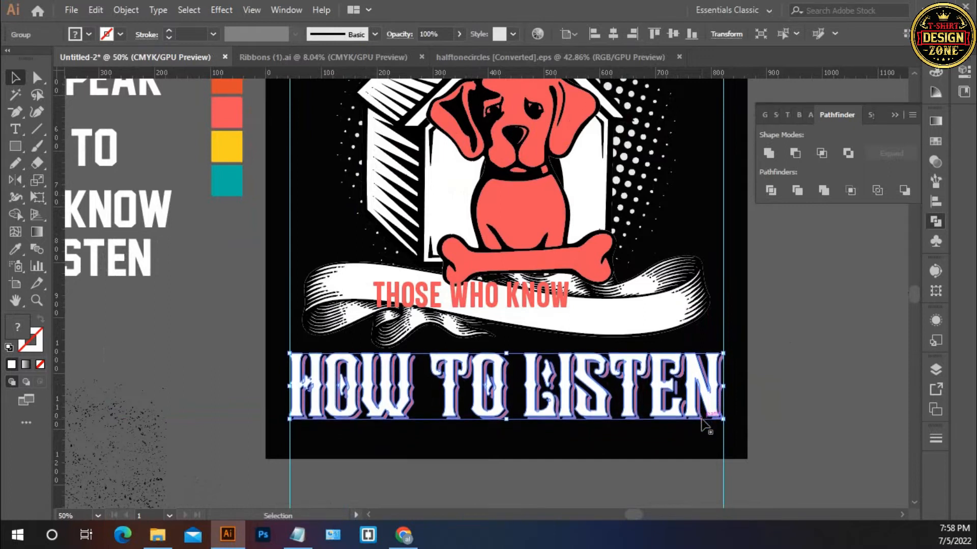
pyautogui.click(750, 392)
pyautogui.hotkey('ctrl', '0')
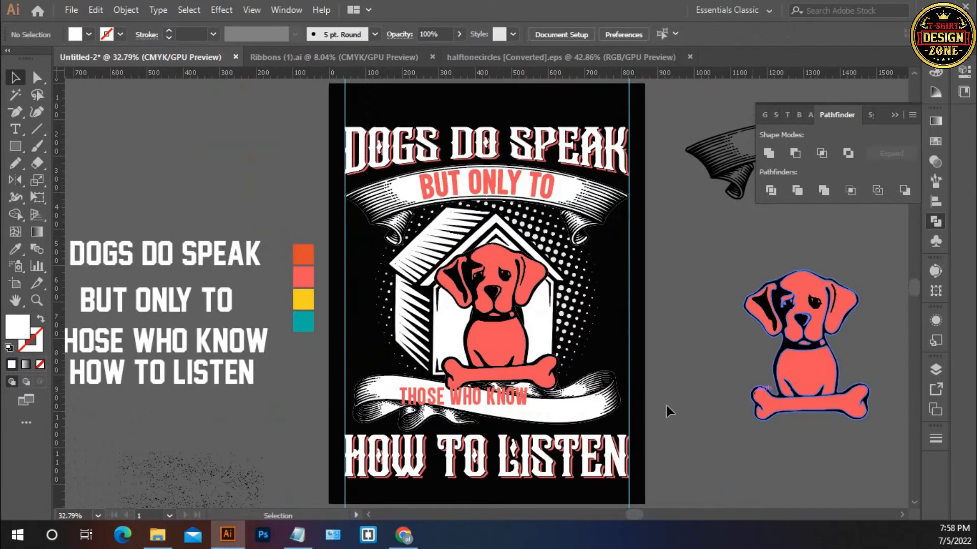
# Move the "THOSE WHO KNOW" text off the lower ribbon to the empty area beside the artboard
pyautogui.press('z')
pyautogui.doubleClick(431, 364)
pyautogui.moveTo(635, 257); pyautogui.dragTo(452, 311)
pyautogui.click(447, 305)
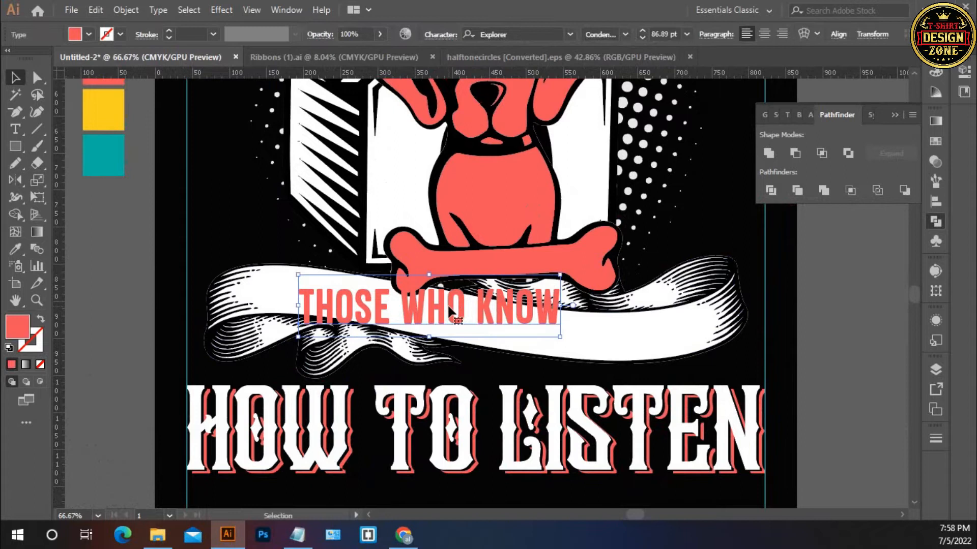
pyautogui.press('space')
pyautogui.moveTo(408, 345); pyautogui.dragTo(564, 296)
pyautogui.moveTo(518, 263); pyautogui.dragTo(160, 355)
pyautogui.click(244, 301)
pyautogui.moveTo(494, 340); pyautogui.dragTo(408, 350)
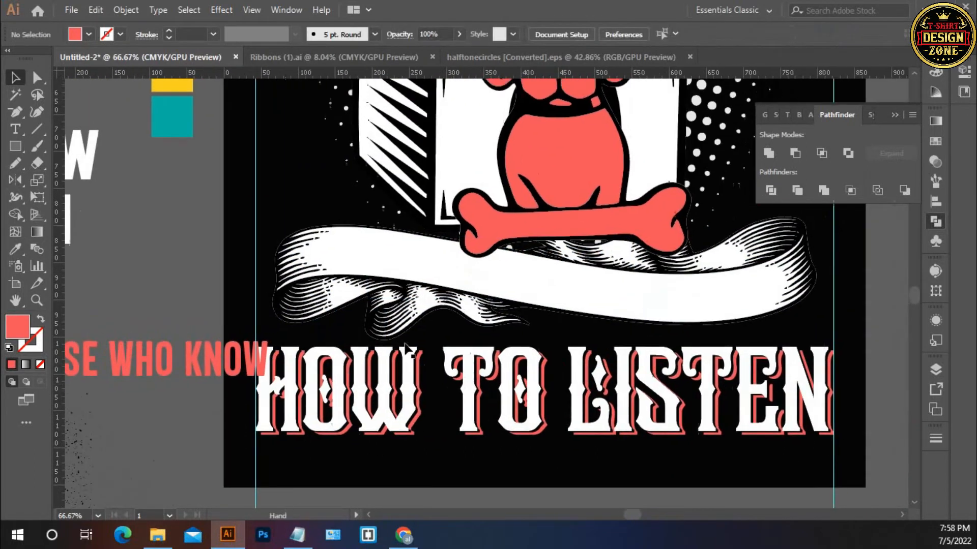
# Nudge the "HOW TO LISTEN" group slightly downward to leave more room for the lower ribbon
pyautogui.press('space')
pyautogui.click(610, 365)
pyautogui.moveTo(609, 368); pyautogui.dragTo(594, 355)
pyautogui.press('Down')
pyautogui.press('Down')
pyautogui.press('Down')
pyautogui.press('Down')
pyautogui.press('Down')
pyautogui.press('Down')
pyautogui.press('Down')
pyautogui.press('Down')
pyautogui.press('Down')
pyautogui.press('Down')
pyautogui.press('Down')
pyautogui.press('Down')
pyautogui.press('Down')
pyautogui.press('Down')
pyautogui.press('Down')
# Nudge the lower ribbon downward so it sits just above "HOW TO LISTEN"
pyautogui.click(580, 338)
pyautogui.click(579, 309)
pyautogui.press('Down')
pyautogui.press('Down')
pyautogui.press('Down')
pyautogui.press('Down')
pyautogui.press('Down')
pyautogui.press('Down')
pyautogui.press('Down')
pyautogui.press('Down')
pyautogui.press('Down')
pyautogui.press('Down')
pyautogui.press('Down')
pyautogui.press('Down')
pyautogui.press('Down')
pyautogui.press('Down')
pyautogui.press('Down')
pyautogui.press('Down')
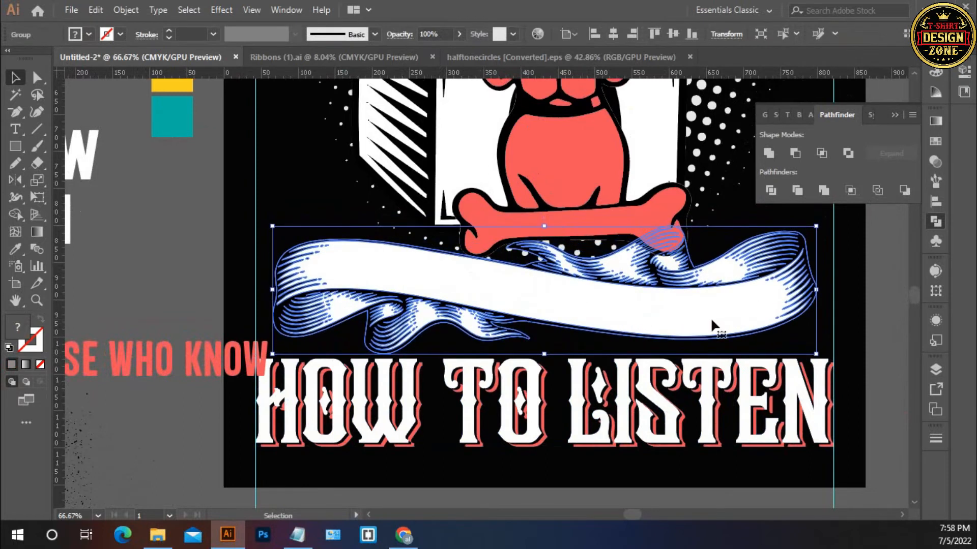
# Draw an open curved Pen path along the lower ribbon's bottom edge, with no fill and a coral stroke
pyautogui.hotkey('ctrl', '+')
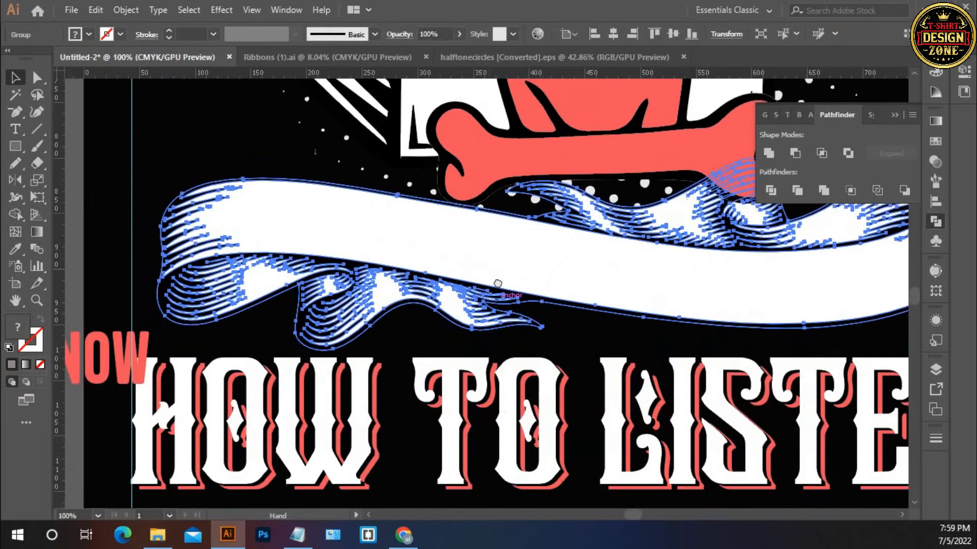
pyautogui.click(551, 349)
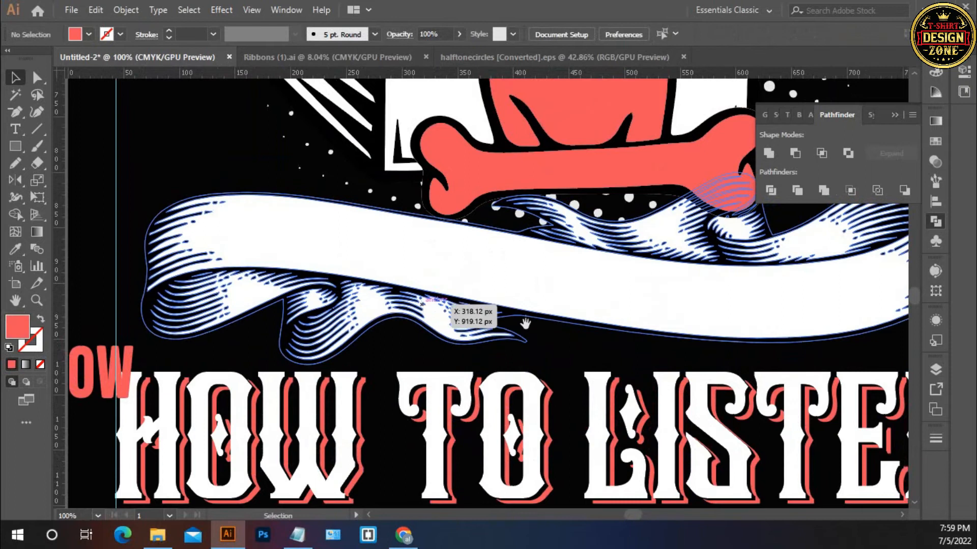
pyautogui.moveTo(524, 327); pyautogui.dragTo(432, 338)
pyautogui.press('p')
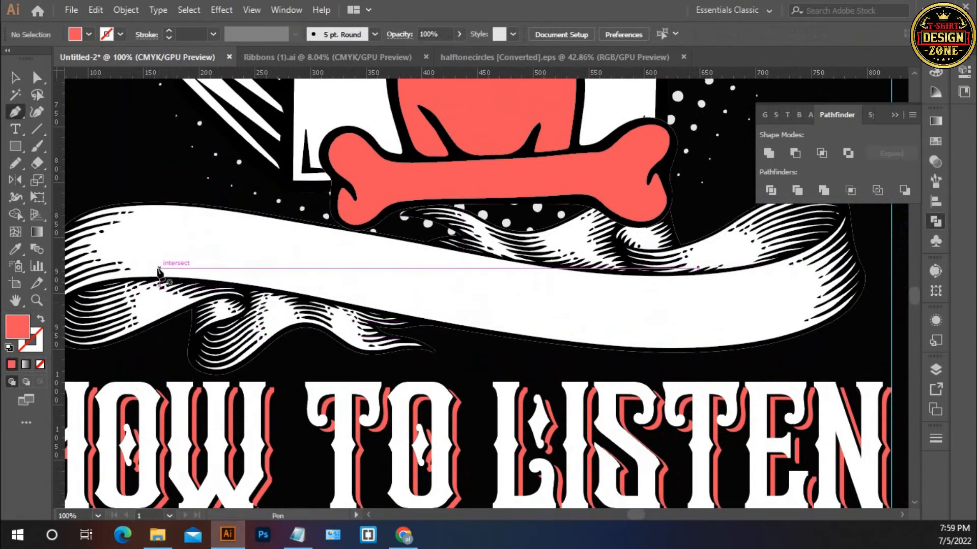
pyautogui.click(156, 267)
pyautogui.moveTo(401, 308); pyautogui.dragTo(529, 336)
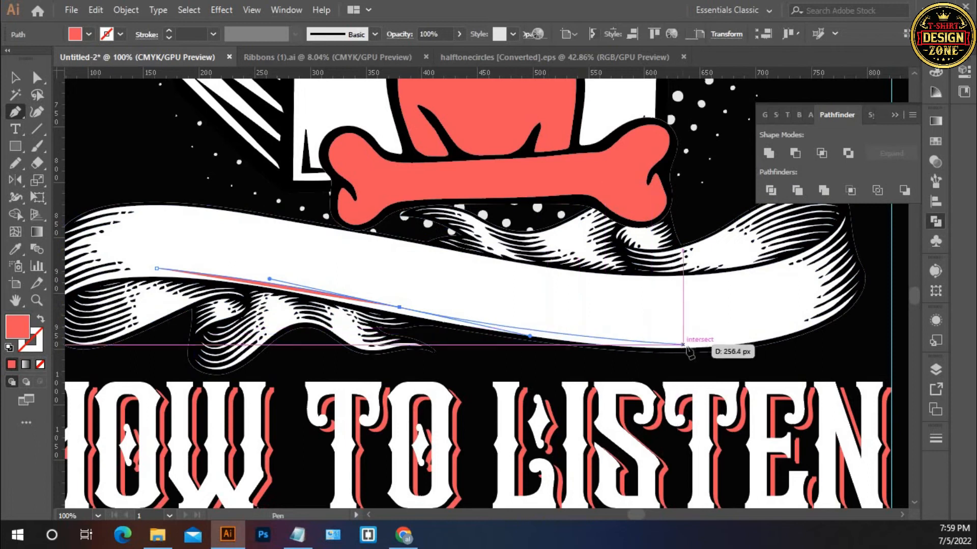
pyautogui.moveTo(739, 337); pyautogui.dragTo(816, 324)
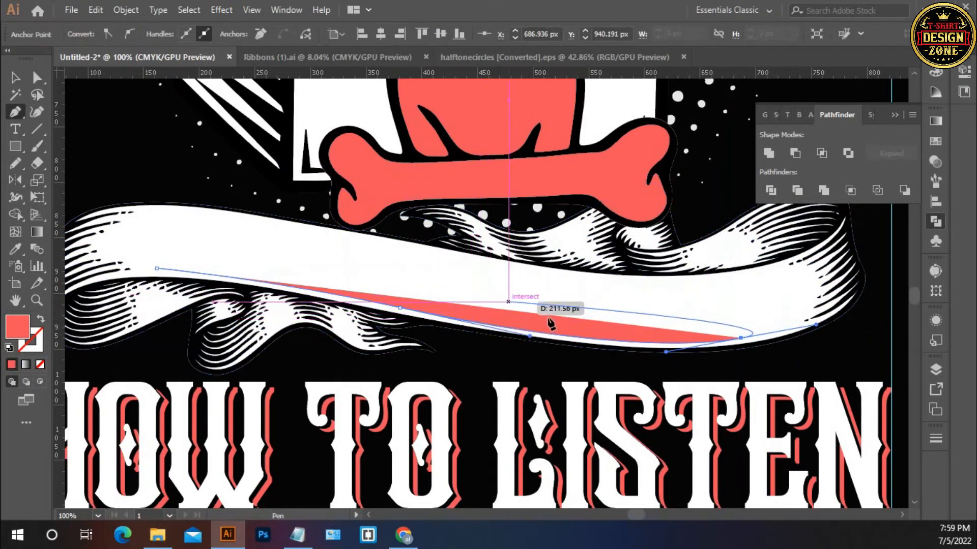
pyautogui.hotkey('shift', 'x')
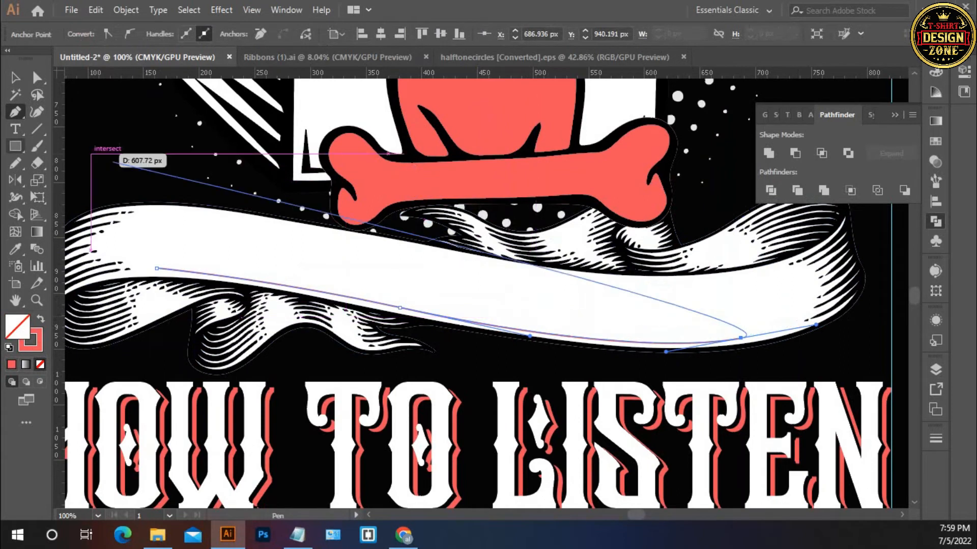
pyautogui.click(16, 81)
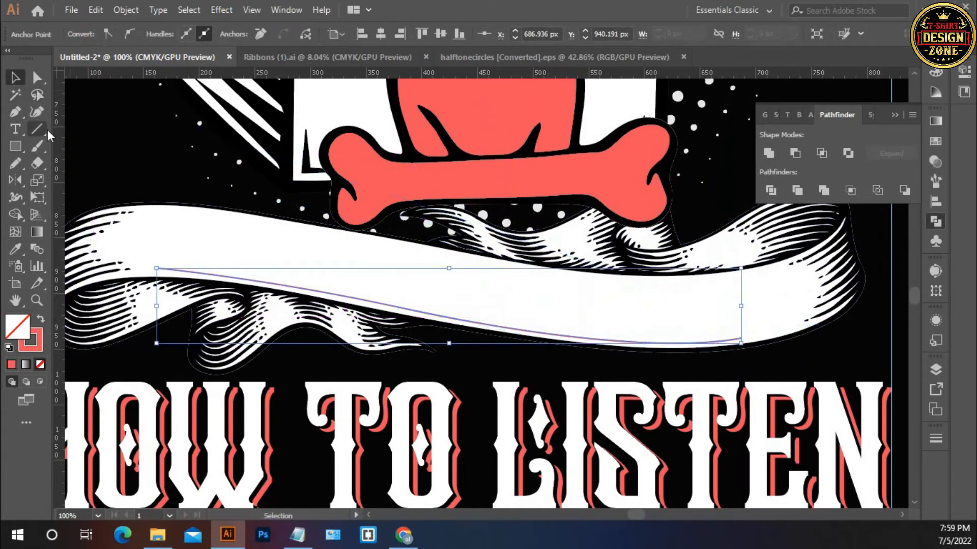
# Remove the loose "THOSE WHO KNOW" text beside the artboard
pyautogui.hotkey('ctrl', '-')
pyautogui.press('space')
pyautogui.moveTo(244, 301); pyautogui.dragTo(539, 297)
pyautogui.click(204, 320)
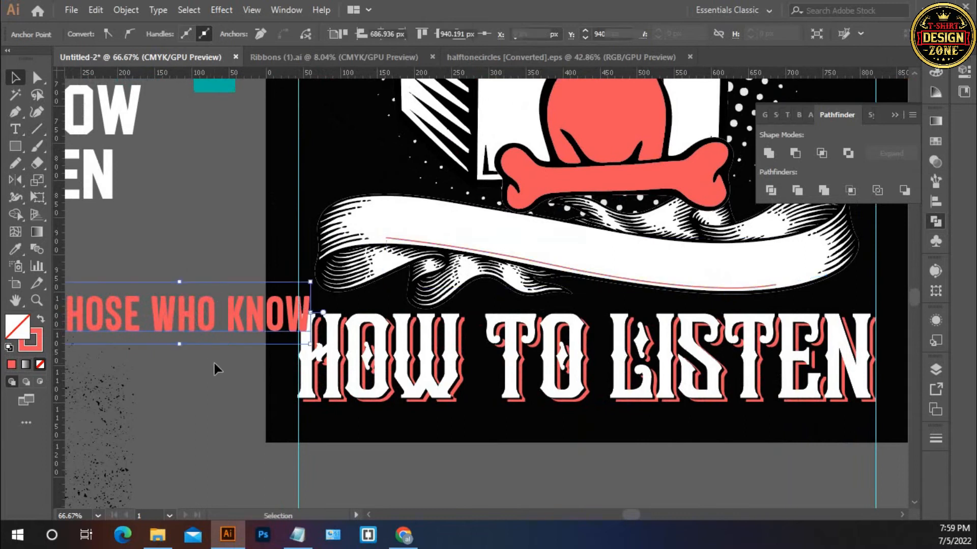
pyautogui.press('Delete')
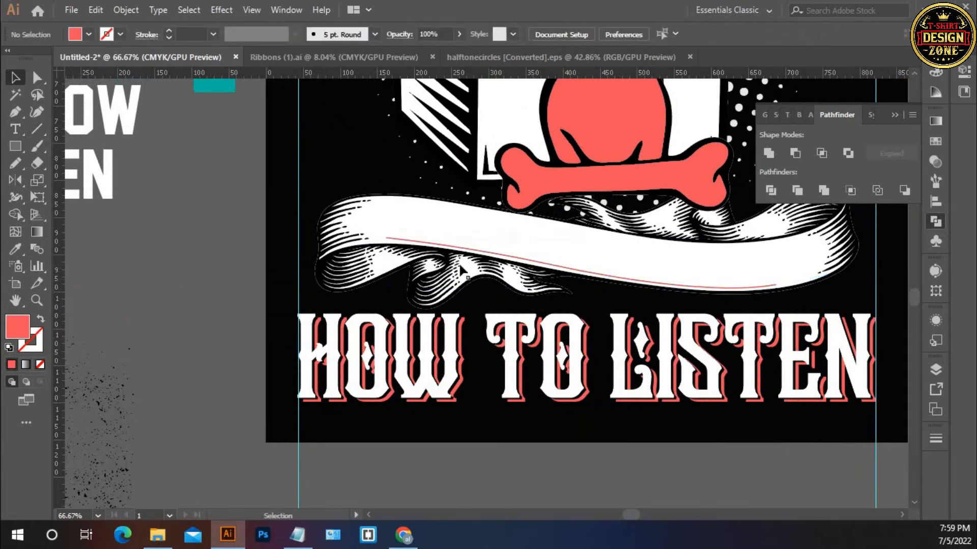
# Place "THOSE WHO KNOW" as coral type on the ribbon's curved path, replacing the placeholder text, and center-align it
pyautogui.click(456, 249)
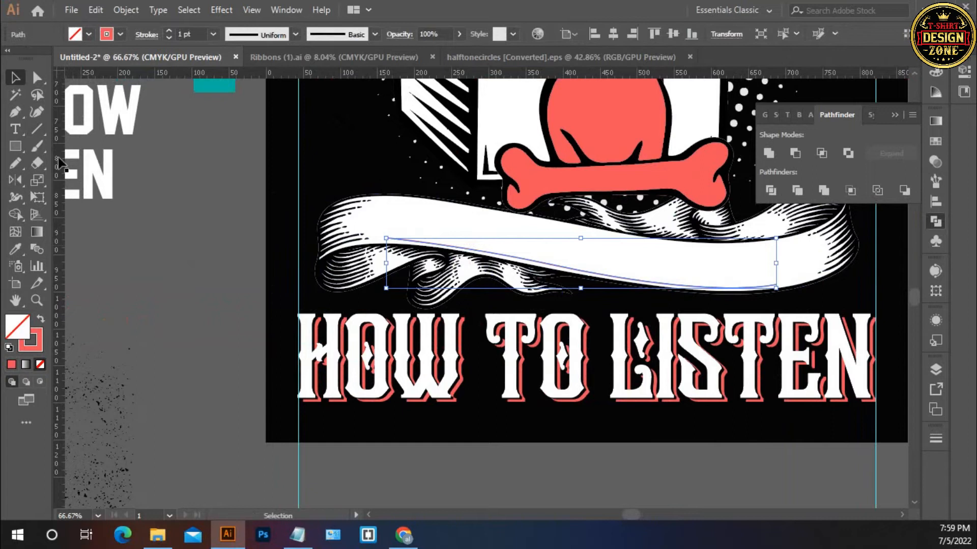
pyautogui.click(16, 130)
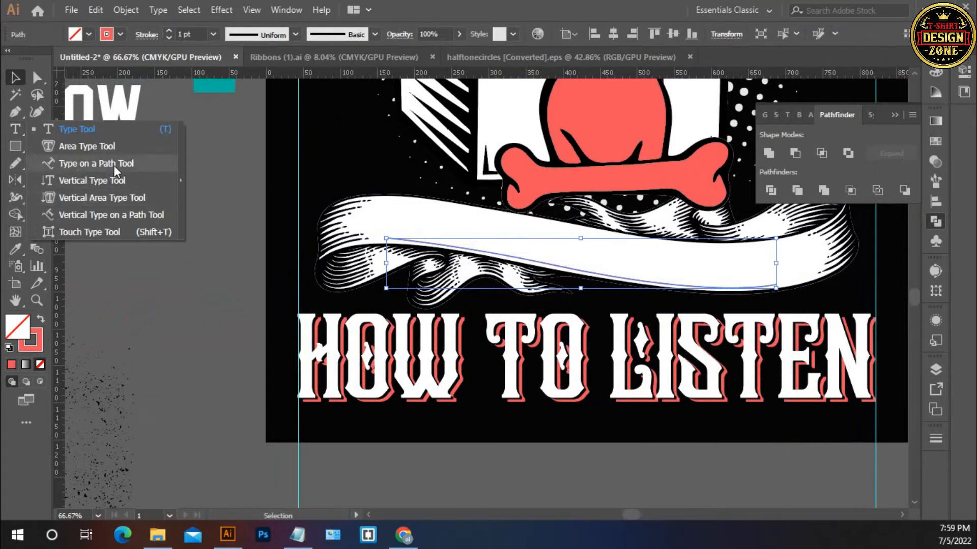
pyautogui.click(100, 163)
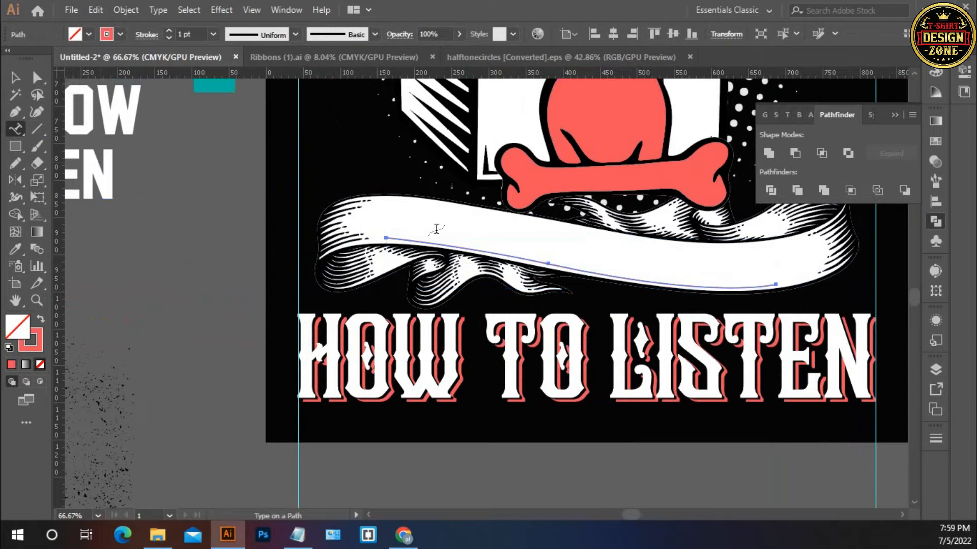
pyautogui.click(386, 235)
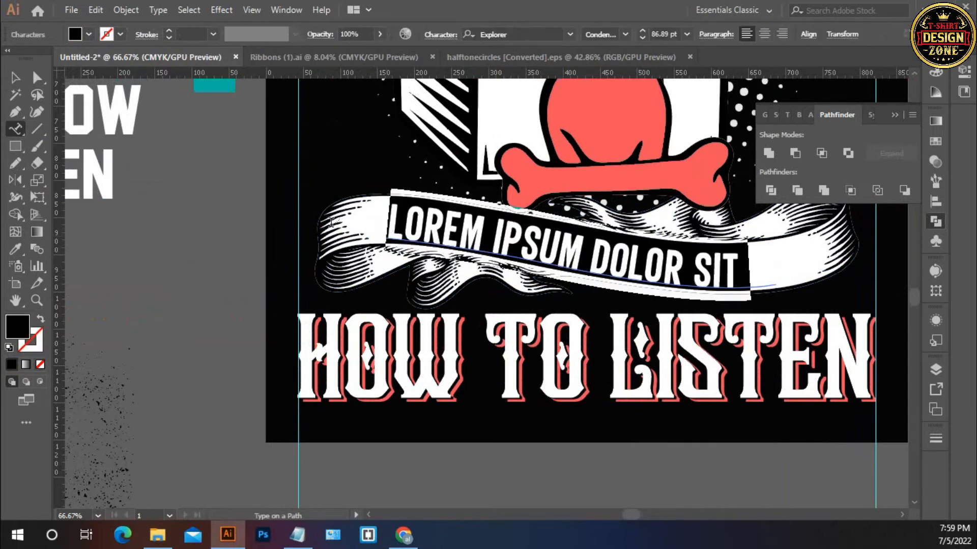
pyautogui.press('Escape')
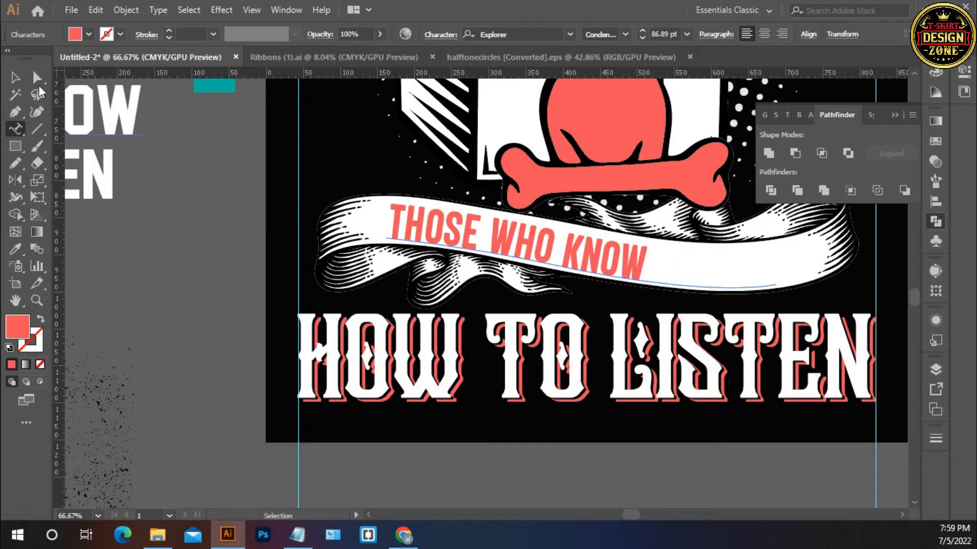
pyautogui.click(16, 77)
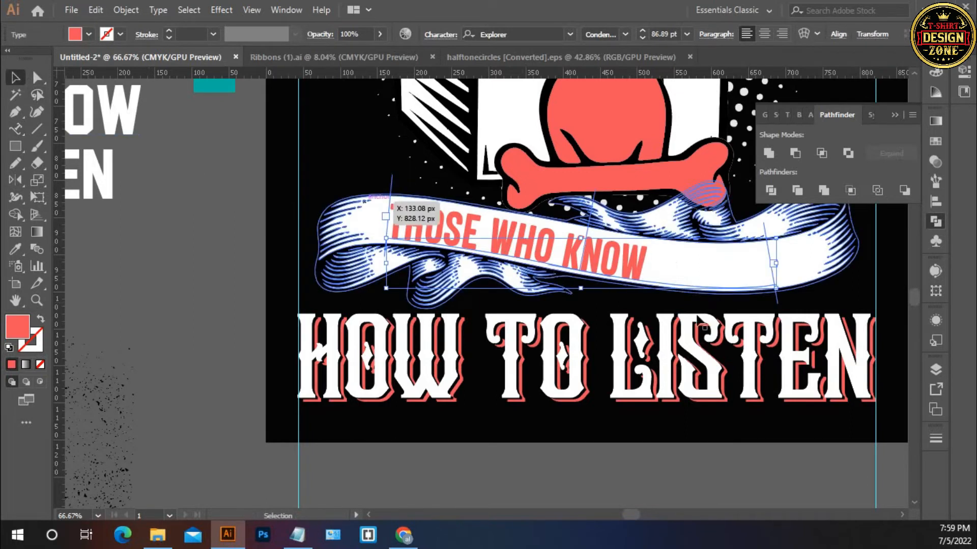
pyautogui.hscroll(4, 501, 249)
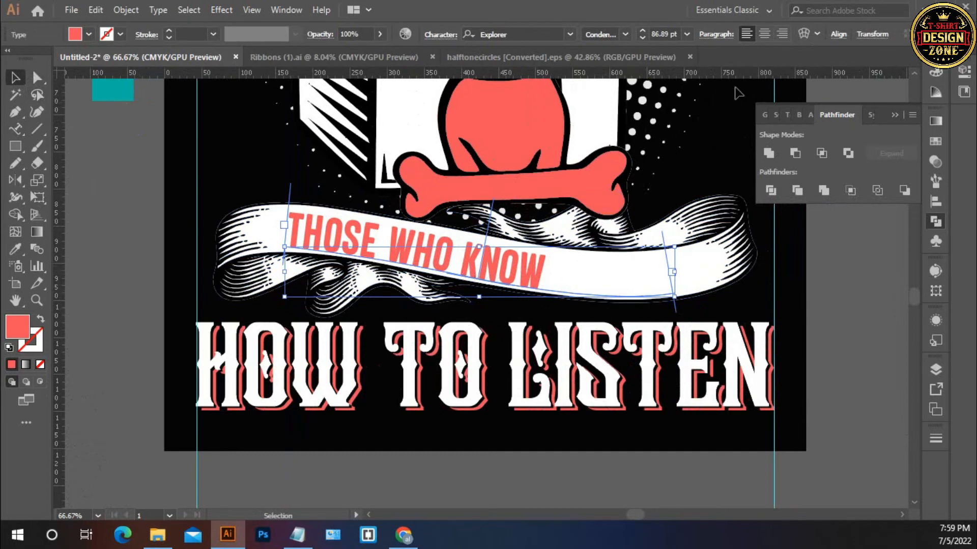
pyautogui.click(765, 38)
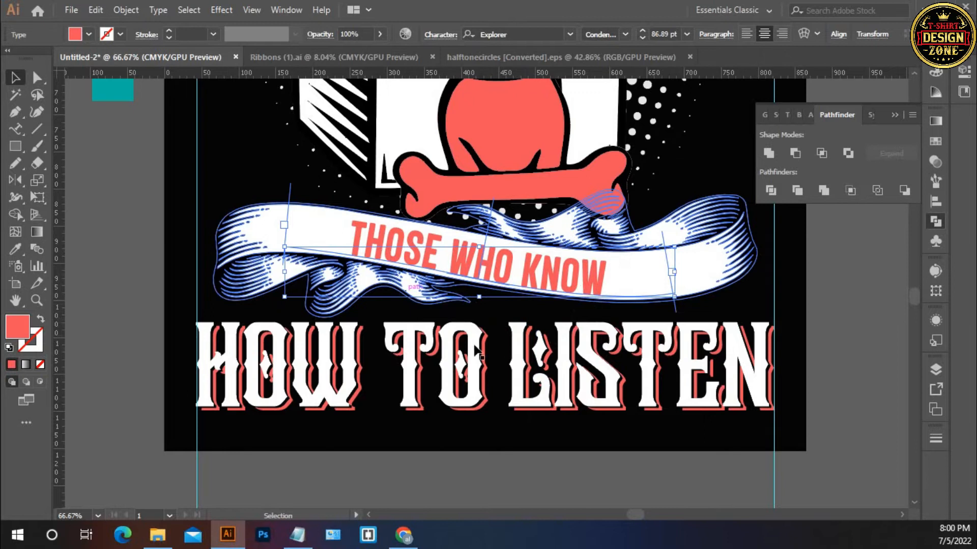
# Increase the font size of the "THOSE WHO KNOW" path text to 100 pt
pyautogui.hotkey('ctrl', '=')
pyautogui.hotkey('ctrl', '=')
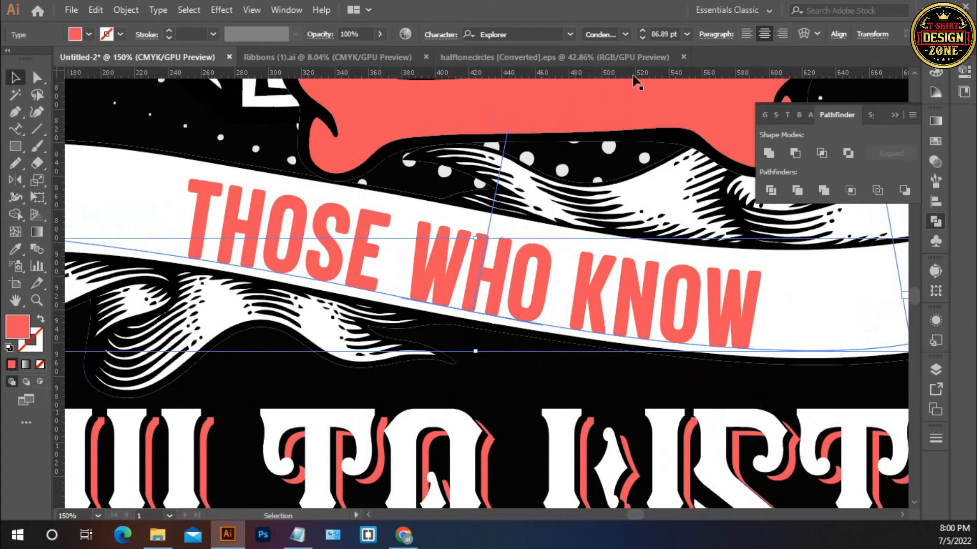
pyautogui.click(643, 31)
pyautogui.click(643, 31)
pyautogui.click(643, 31)
pyautogui.click(643, 32)
pyautogui.click(643, 32)
pyautogui.click(643, 31)
pyautogui.click(643, 31)
pyautogui.click(643, 32)
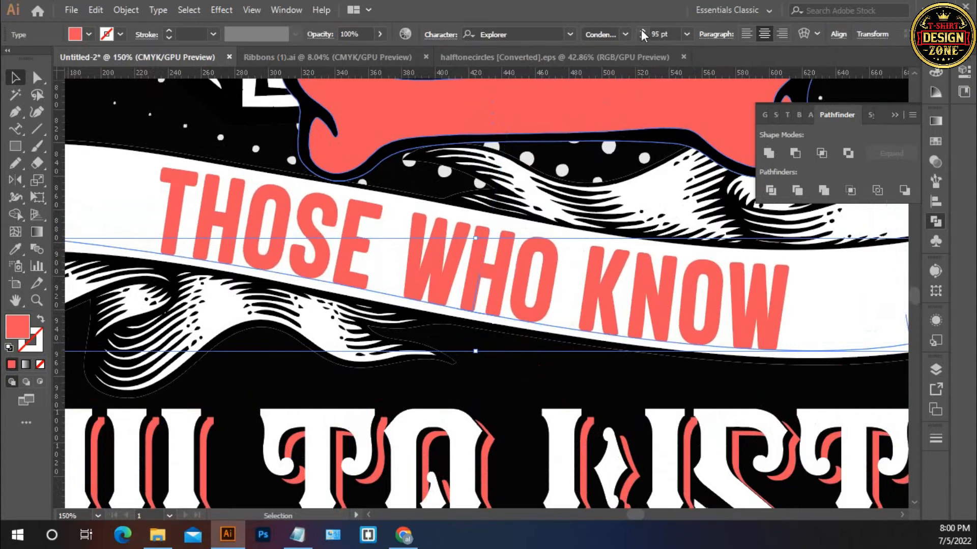
pyautogui.click(643, 32)
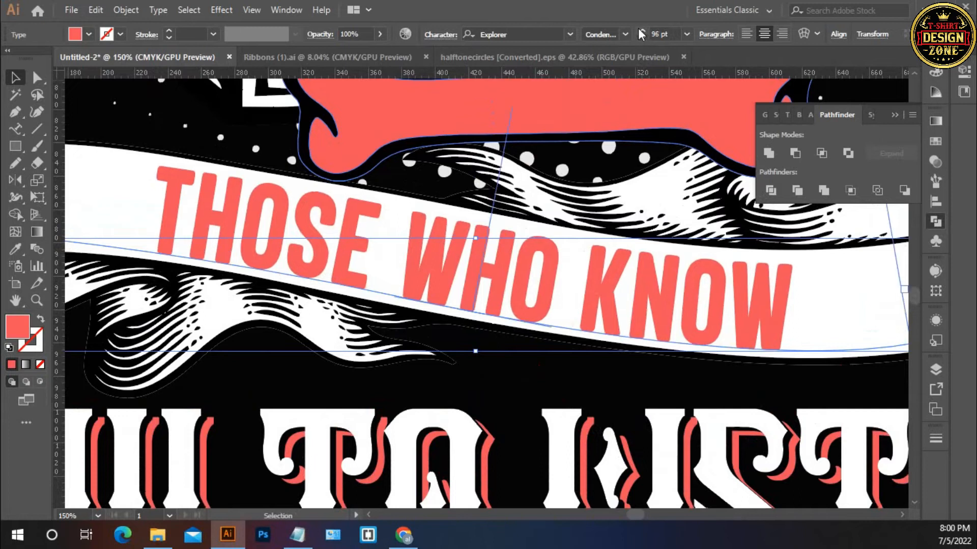
pyautogui.click(643, 31)
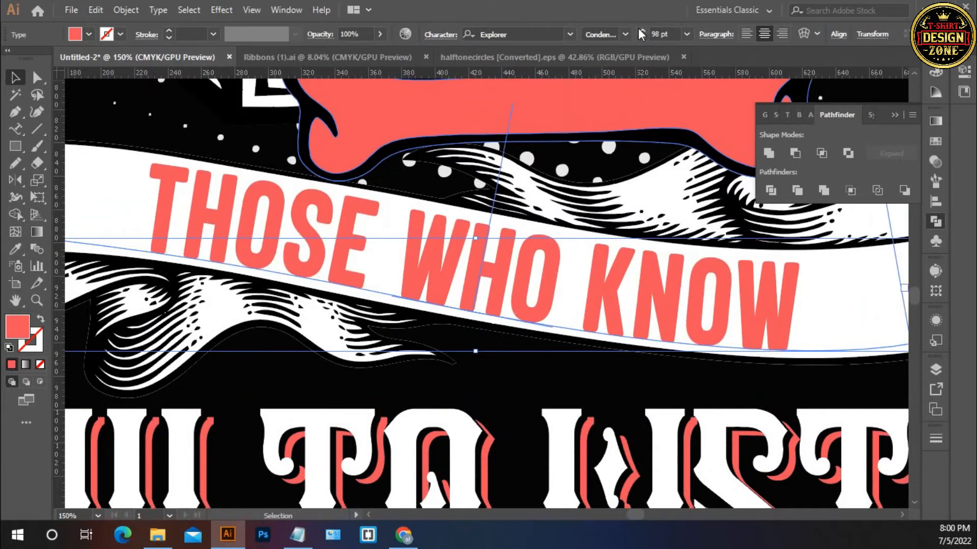
pyautogui.click(642, 31)
pyautogui.click(642, 31)
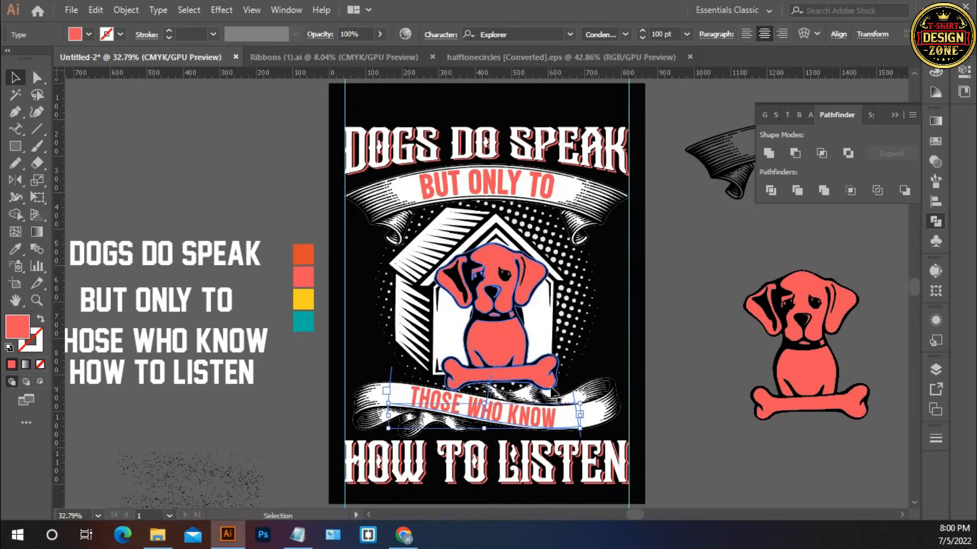
pyautogui.press('z')
pyautogui.click(457, 394)
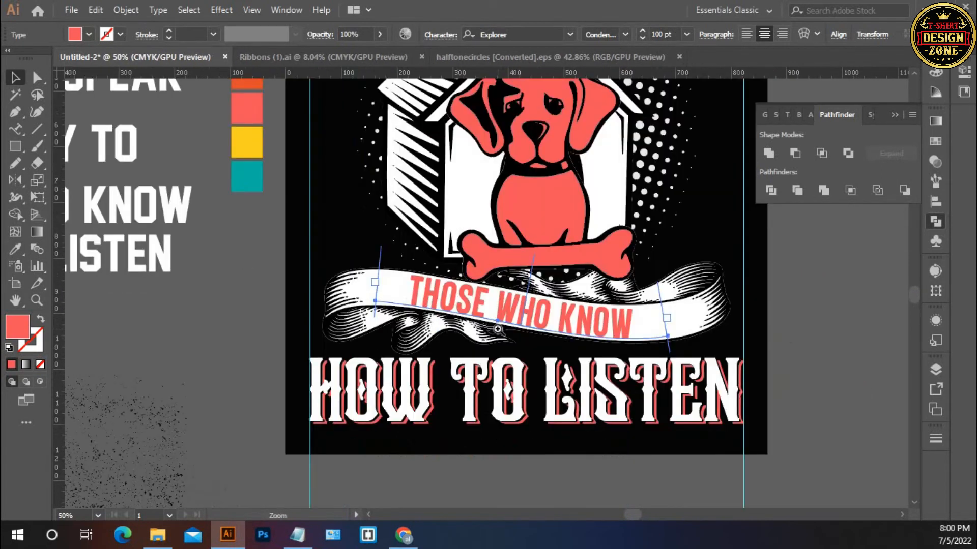
pyautogui.click(501, 316)
pyautogui.press('v')
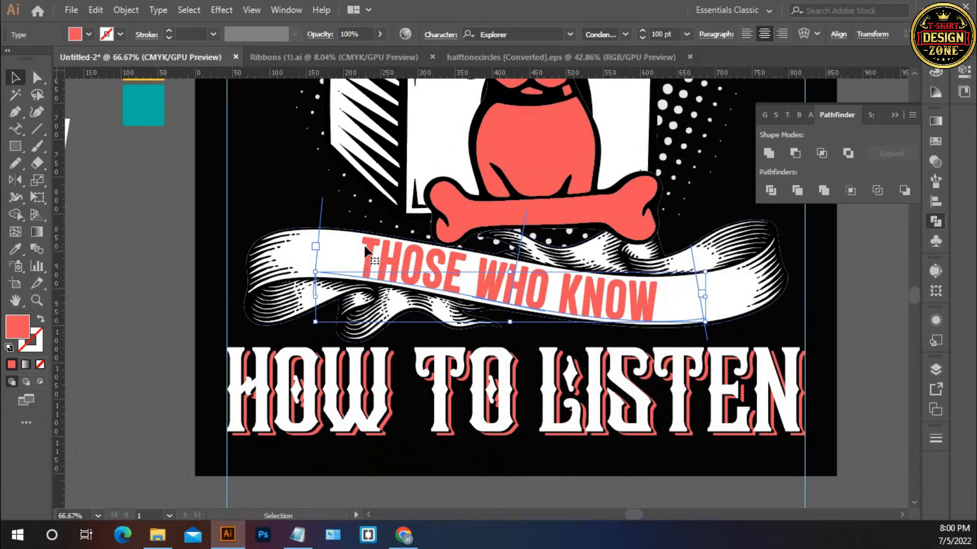
# Shift the "THOSE WHO KNOW" path text slightly to the right along its curve and reduce its font size to 96 pt
pyautogui.doubleClick(364, 243)
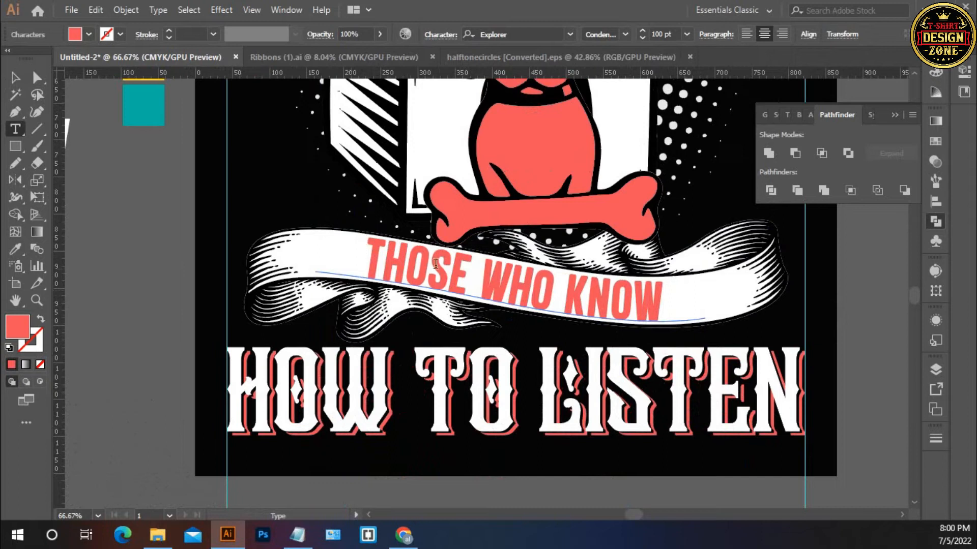
pyautogui.click(15, 78)
pyautogui.click(346, 277)
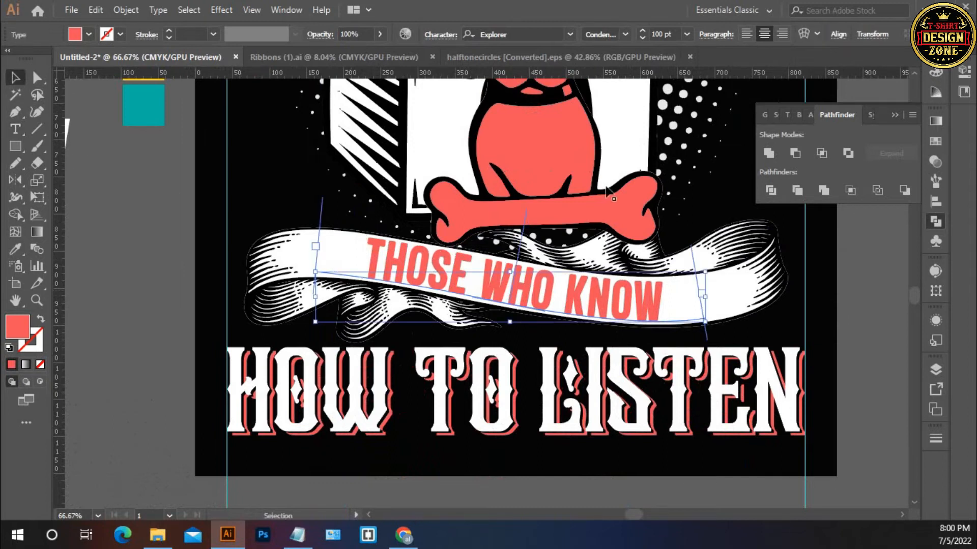
pyautogui.click(641, 38)
pyautogui.click(641, 39)
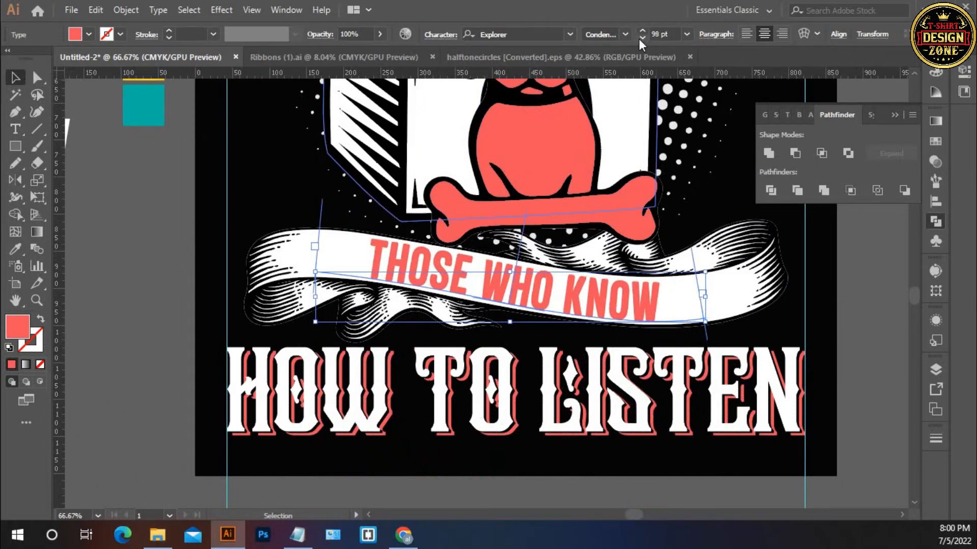
pyautogui.click(641, 38)
pyautogui.click(641, 38)
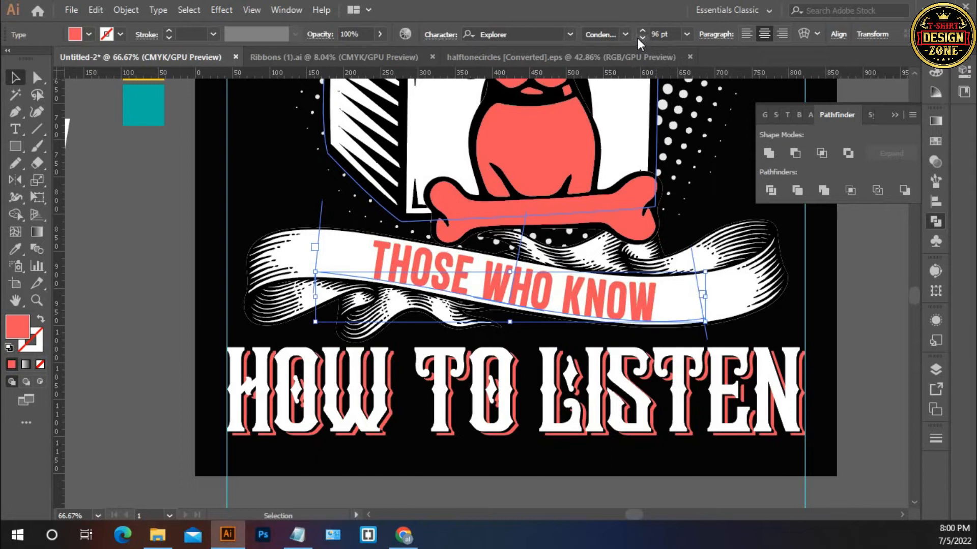
# Expand the "THOSE WHO KNOW" path text into outlines with Object and Fill included, and deselect it
pyautogui.click(124, 9)
pyautogui.click(185, 171)
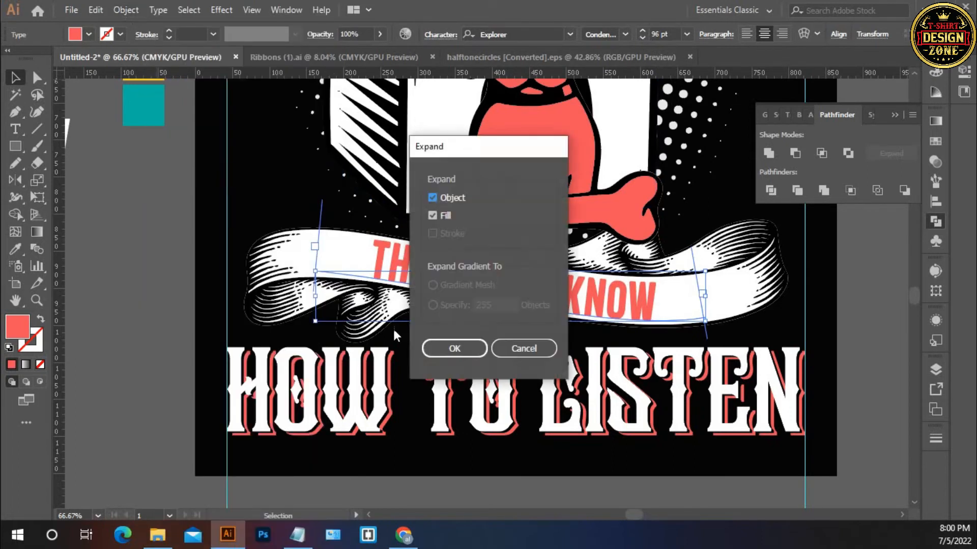
pyautogui.click(455, 349)
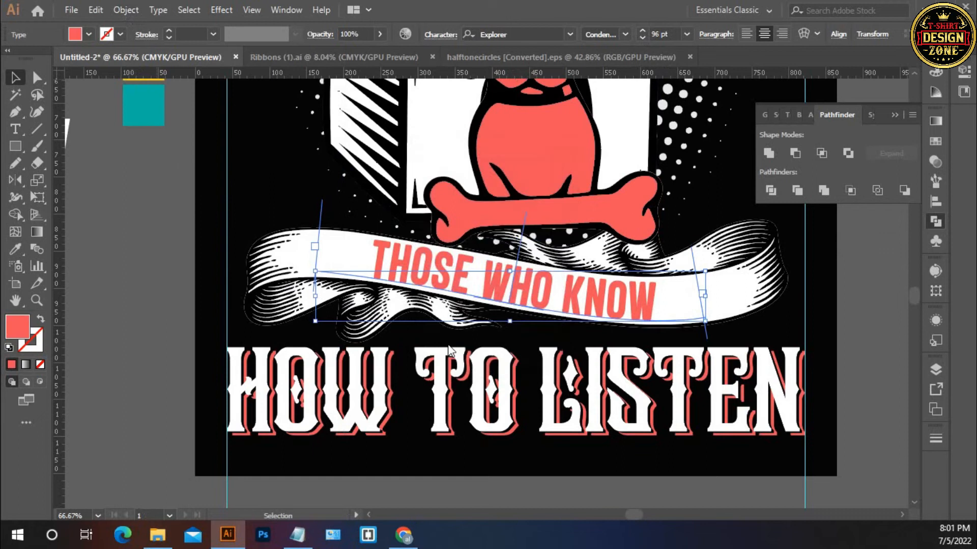
pyautogui.click(180, 268)
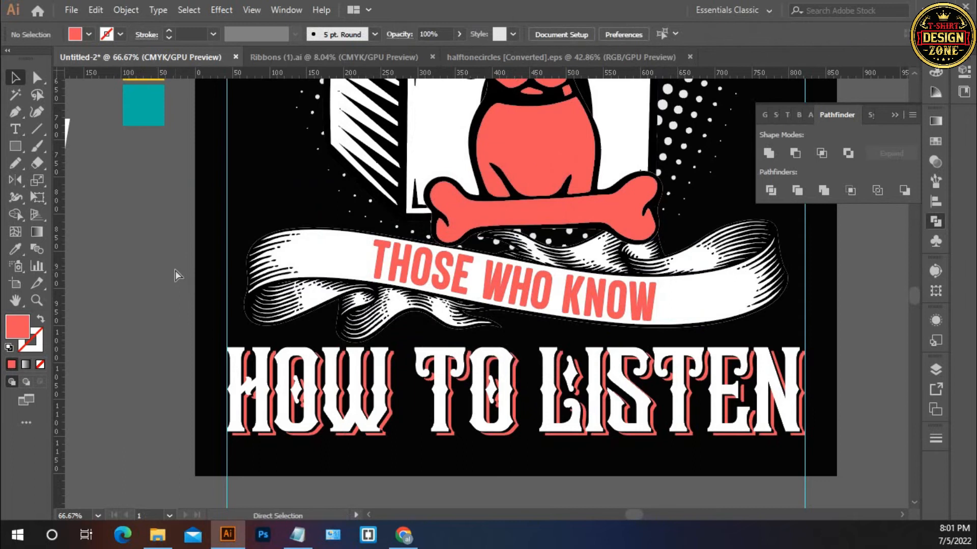
pyautogui.hotkey('ctrl', '0')
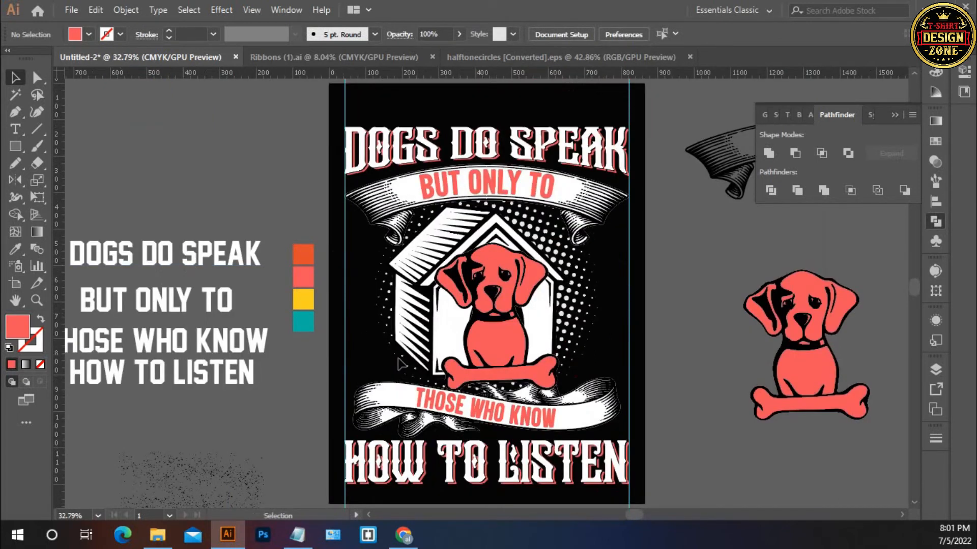
pyautogui.moveTo(539, 128); pyautogui.dragTo(547, 136)
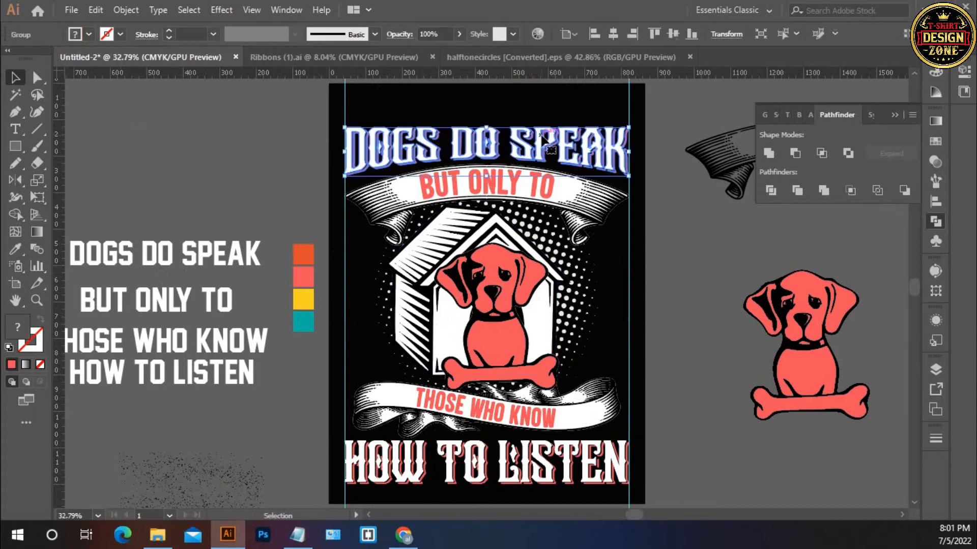
pyautogui.click(658, 226)
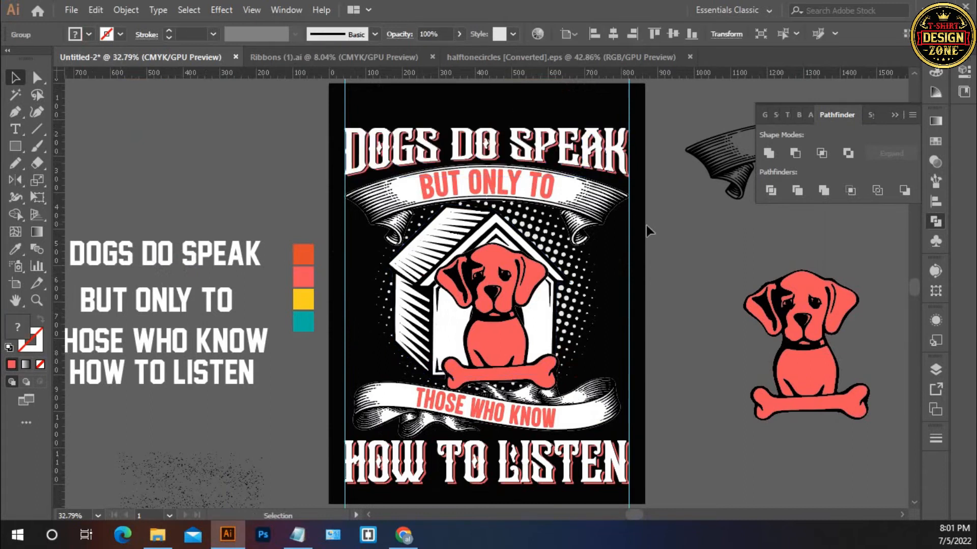
pyautogui.moveTo(583, 394); pyautogui.dragTo(555, 359)
pyautogui.click(507, 441)
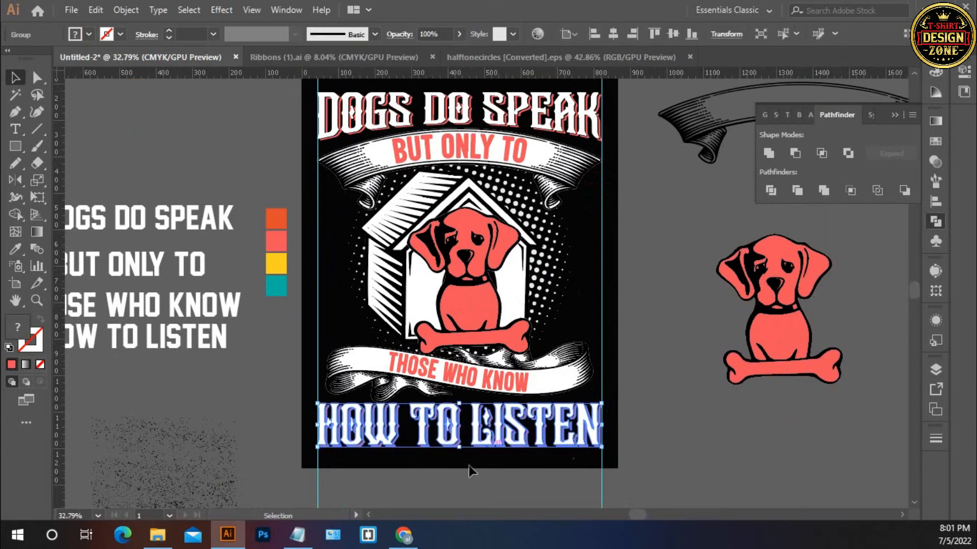
pyautogui.click(462, 477)
pyautogui.moveTo(518, 425); pyautogui.dragTo(503, 426)
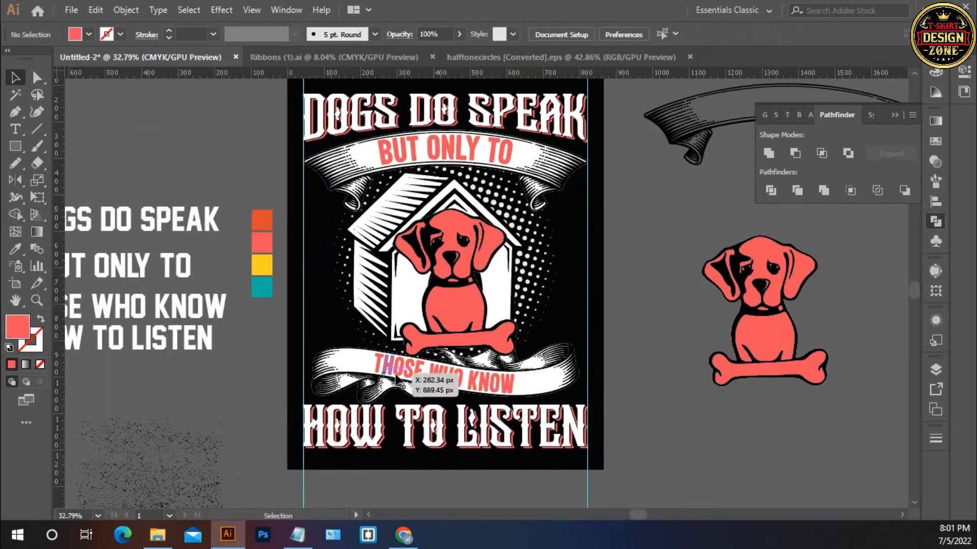
# Draw a small coral star on the lower ribbon just left of "THOSE", tilted to match the ribbon's slope
pyautogui.keyDown('ctrl'); pyautogui.click(430, 373); pyautogui.keyUp('ctrl')
pyautogui.keyDown('ctrl'); pyautogui.click(425, 307); pyautogui.keyUp('ctrl')
pyautogui.keyDown('ctrl'); pyautogui.click(426, 308); pyautogui.keyUp('ctrl')
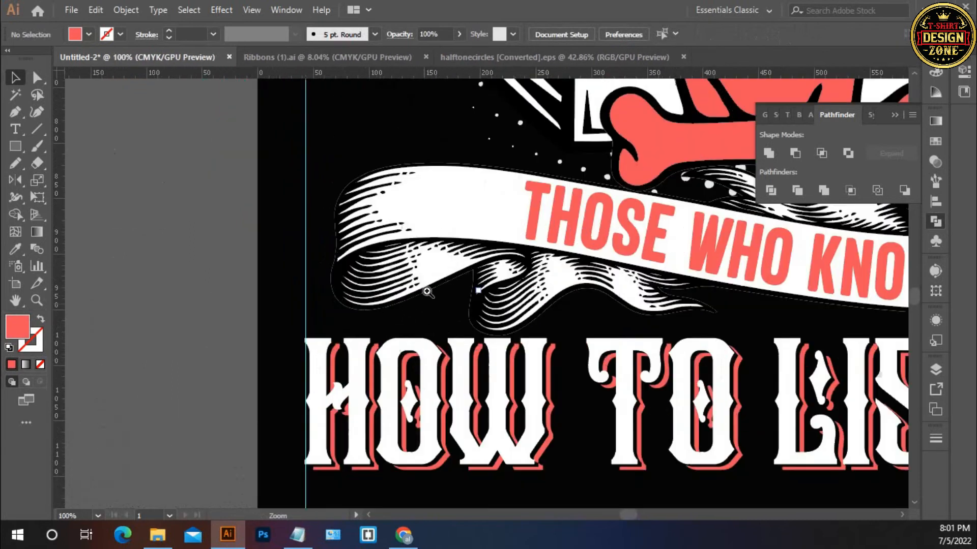
pyautogui.keyDown('ctrl'); pyautogui.click(482, 244); pyautogui.keyUp('ctrl')
pyautogui.moveTo(556, 271); pyautogui.dragTo(428, 280)
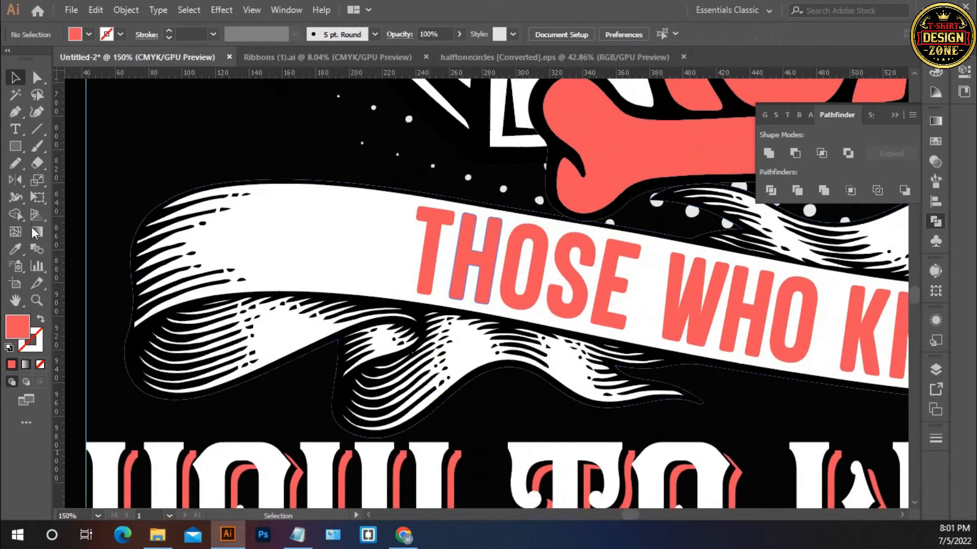
pyautogui.moveTo(15, 146); pyautogui.dragTo(66, 219)
pyautogui.moveTo(360, 237); pyautogui.dragTo(372, 258)
pyautogui.click(15, 78)
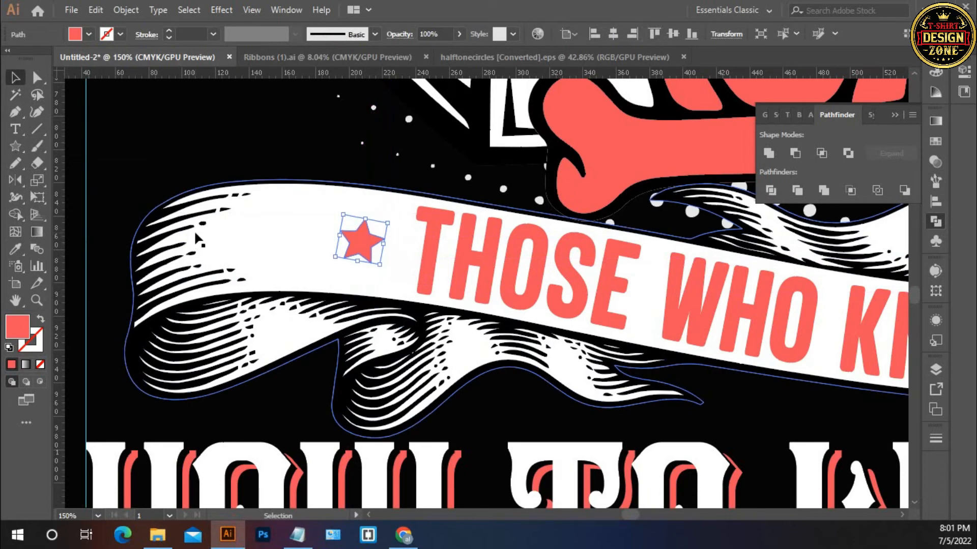
# Duplicate the star to the left of the first one and nudge the copy into line along the ribbon
pyautogui.moveTo(358, 247); pyautogui.dragTo(342, 230)
pyautogui.press('Down')
pyautogui.press('Down')
pyautogui.press('Left')
pyautogui.press('Left')
pyautogui.press('Left')
# Place a copy of the star on the ribbon just right of "KNOW" and rotate it to follow the ribbon's curve
pyautogui.hotkey('ctrl', '-')
pyautogui.hotkey('ctrl', '-')
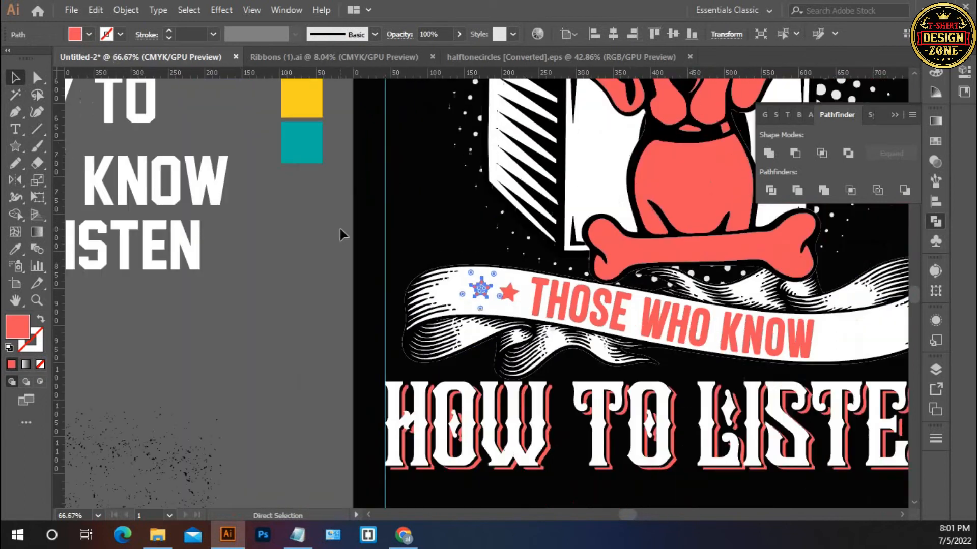
pyautogui.moveTo(726, 311); pyautogui.dragTo(380, 283)
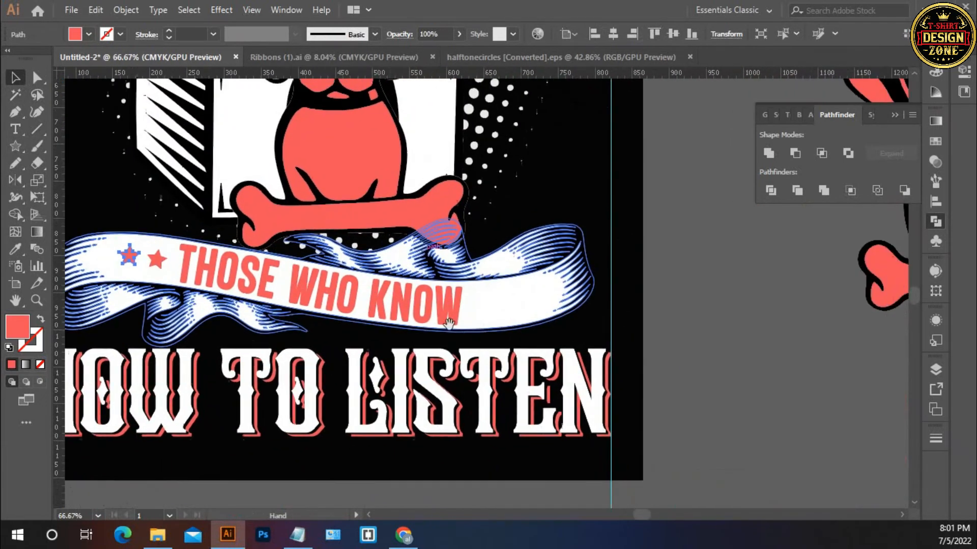
pyautogui.keyDown('ctrl'); pyautogui.click(456, 307); pyautogui.keyUp('ctrl')
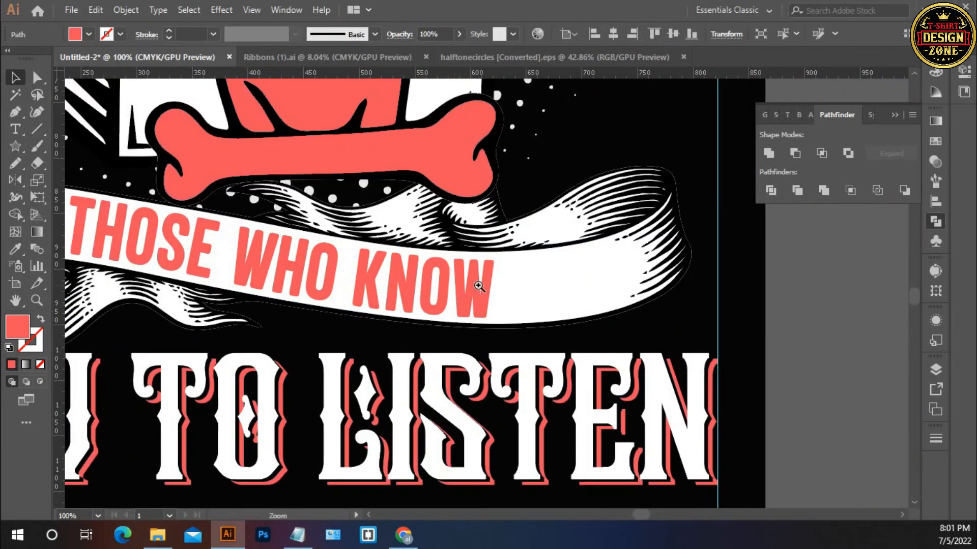
pyautogui.moveTo(407, 283); pyautogui.dragTo(481, 285)
pyautogui.moveTo(71, 214); pyautogui.dragTo(601, 297)
pyautogui.keyDown('ctrl'); pyautogui.click(585, 291); pyautogui.keyUp('ctrl')
pyautogui.keyDown('ctrl'); pyautogui.click(511, 264); pyautogui.keyUp('ctrl')
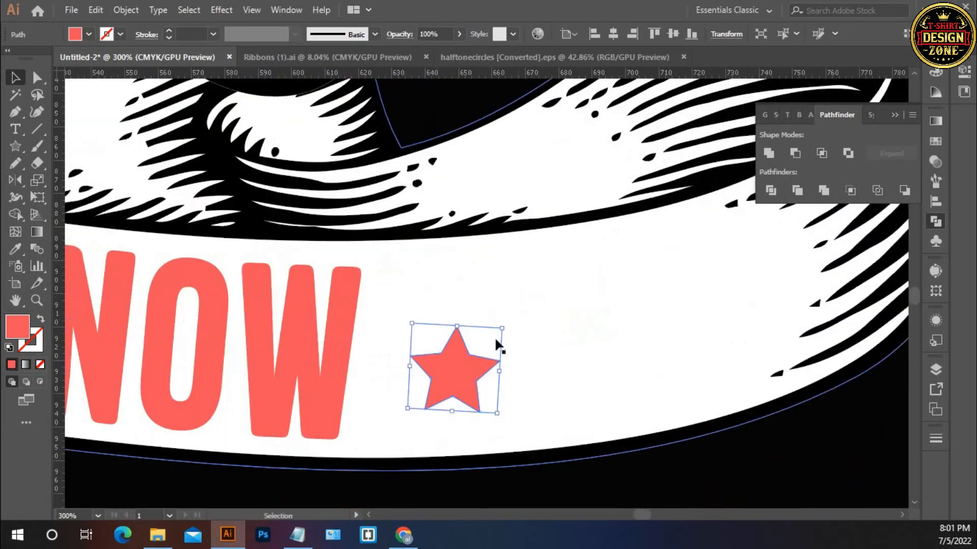
pyautogui.moveTo(507, 321); pyautogui.dragTo(503, 328)
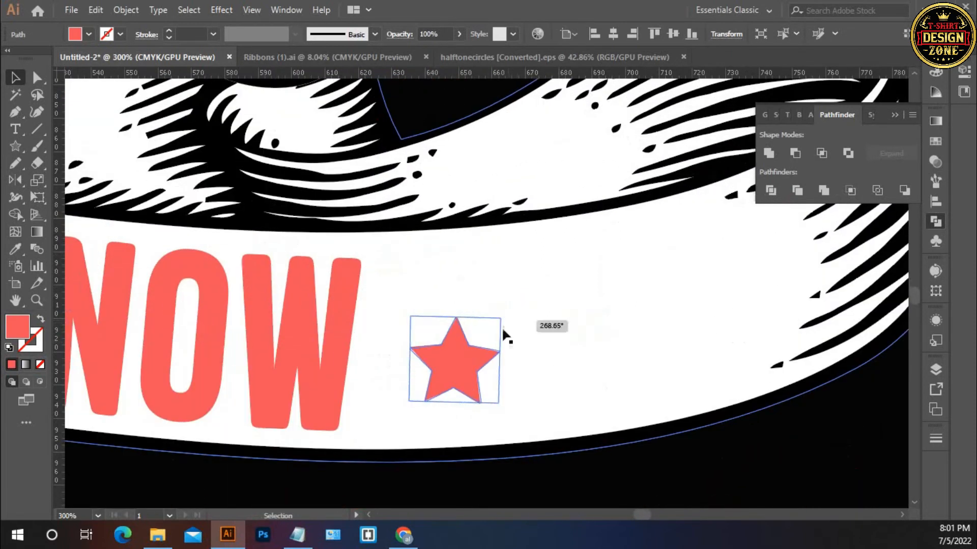
# Duplicate the star beside "KNOW" further to the right, then rotate and position the copy to follow the ribbon's curve
pyautogui.moveTo(447, 346); pyautogui.dragTo(581, 326)
pyautogui.moveTo(636, 277); pyautogui.dragTo(633, 270)
pyautogui.moveTo(609, 316); pyautogui.dragTo(616, 309)
pyautogui.hotkey('ctrl', '0')
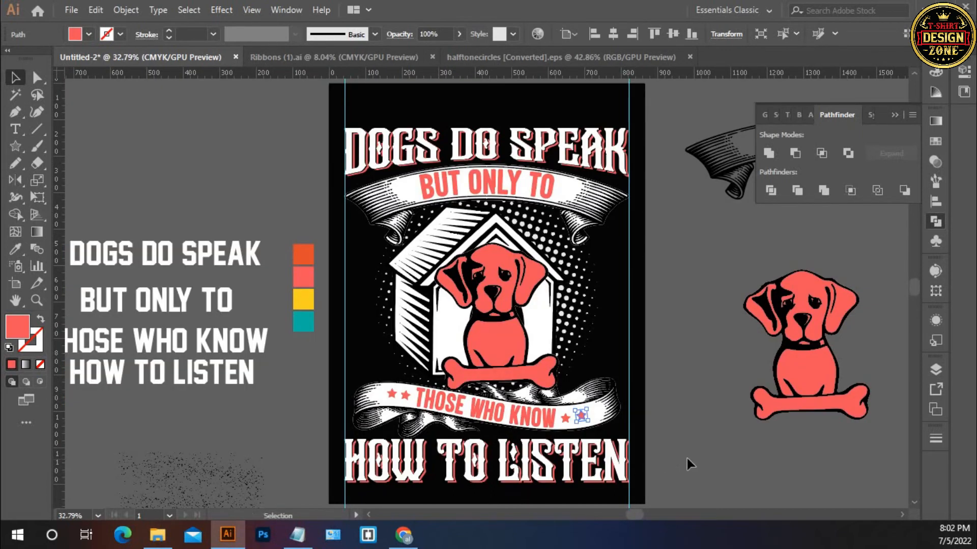
pyautogui.click(686, 458)
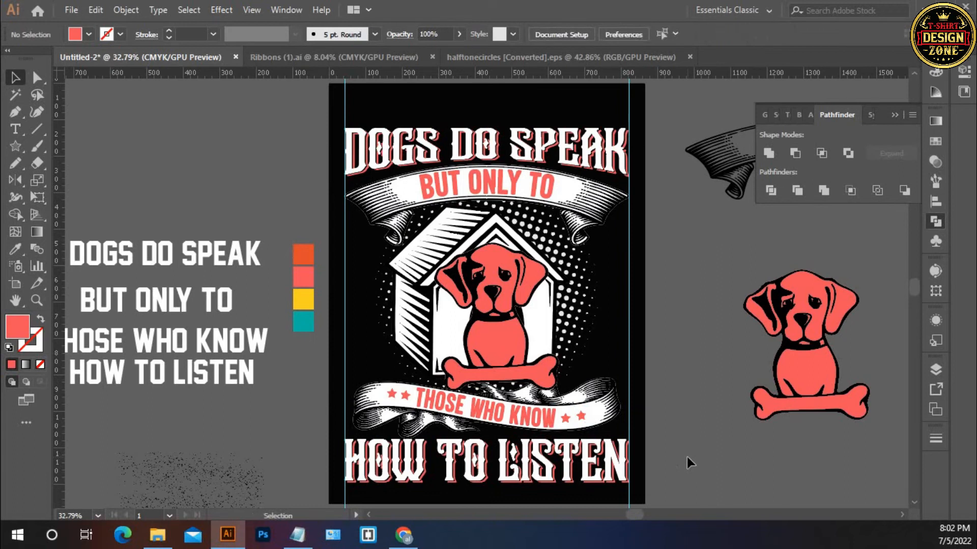
# Enlarge the halftone dot group behind the dog house proportionally about its center so it nearly spans the ribbon's width
pyautogui.moveTo(695, 302); pyautogui.dragTo(648, 291)
pyautogui.click(579, 287)
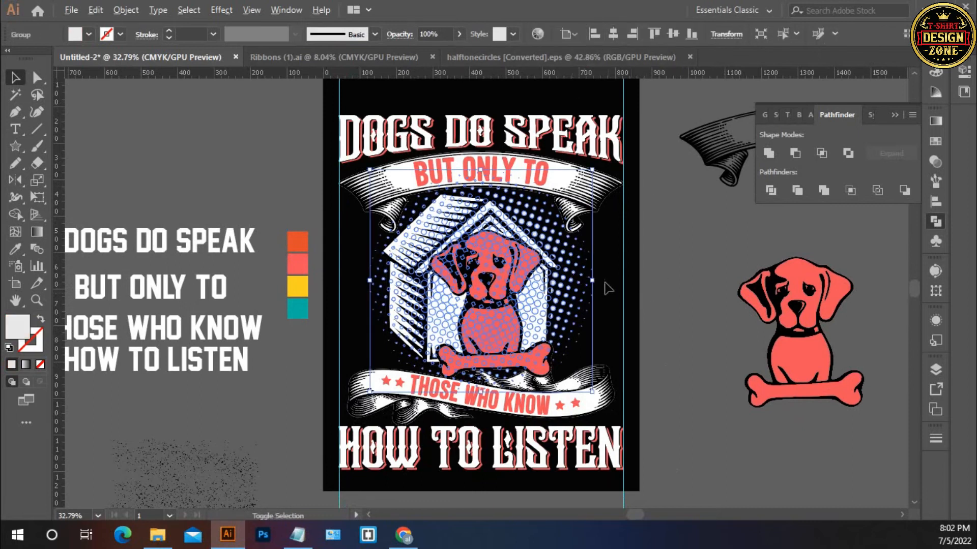
pyautogui.moveTo(595, 282); pyautogui.dragTo(607, 288)
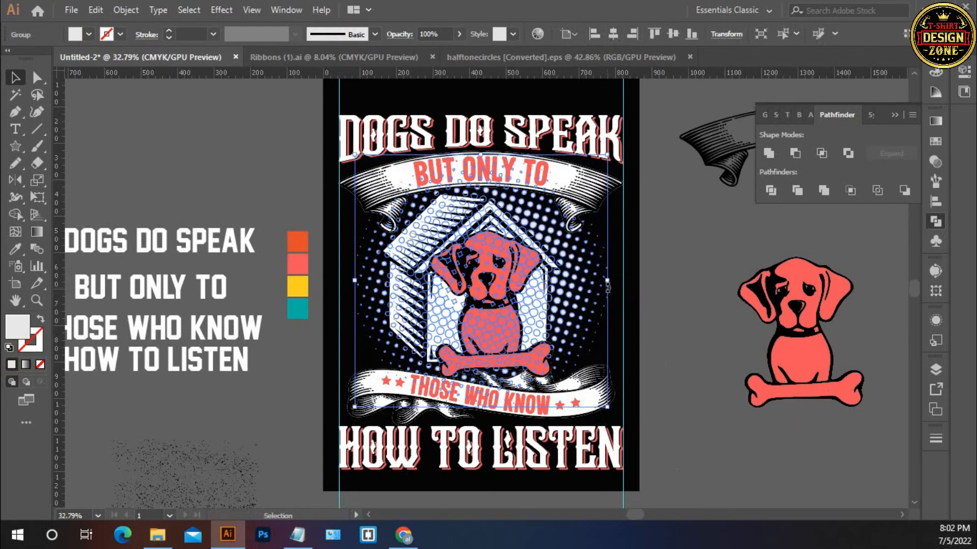
pyautogui.click(649, 268)
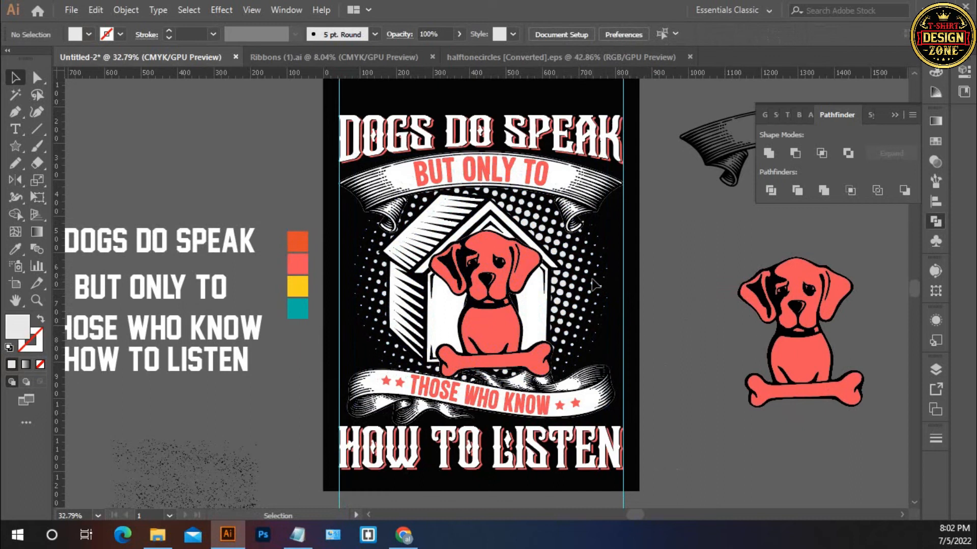
pyautogui.click(609, 279)
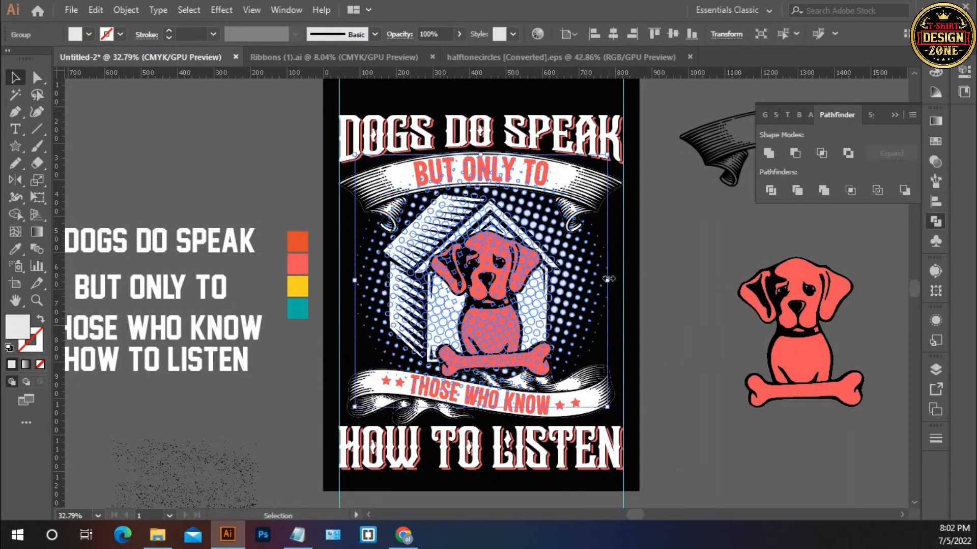
pyautogui.moveTo(609, 279); pyautogui.dragTo(604, 281)
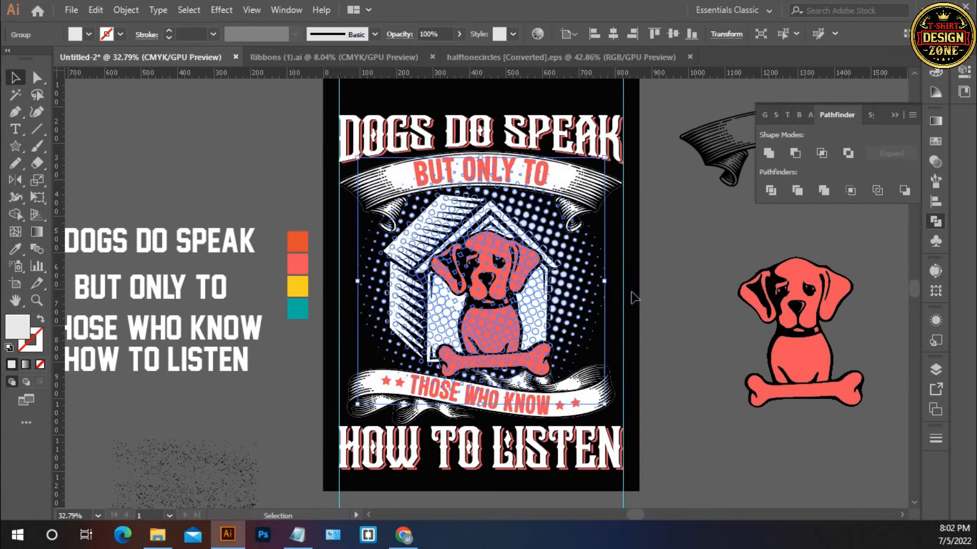
pyautogui.click(670, 308)
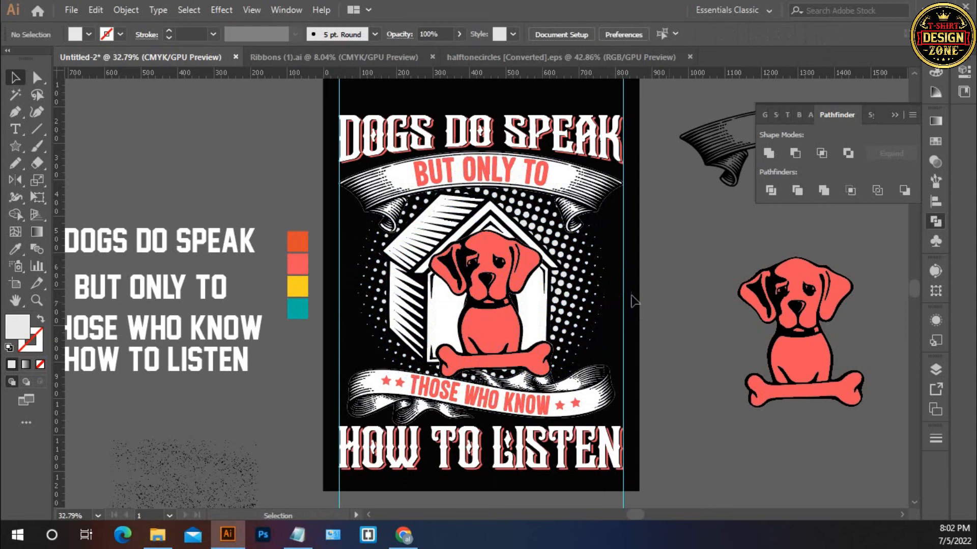
# Lower the opacity of the halftone dot group so the dots appear as dark gray behind the dog house
pyautogui.click(575, 302)
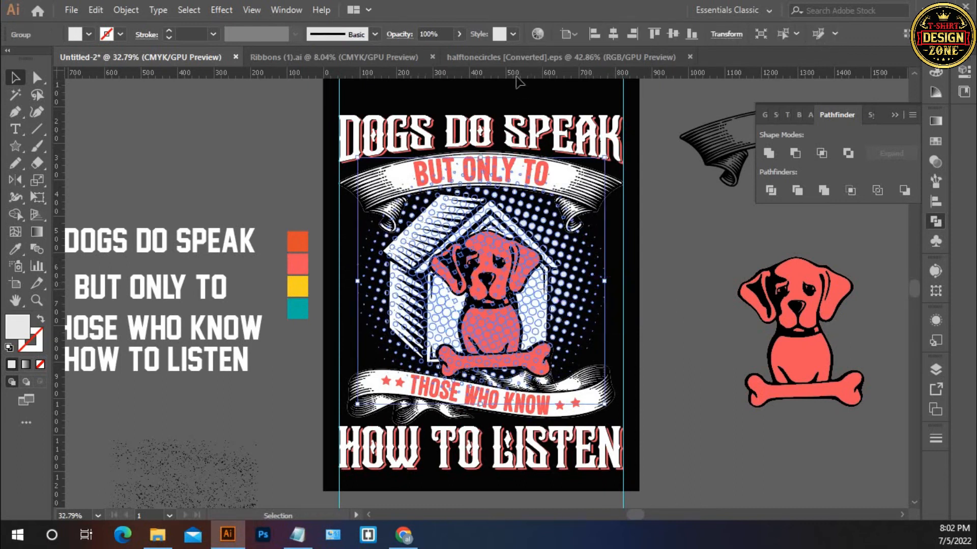
pyautogui.click(459, 34)
pyautogui.moveTo(444, 53); pyautogui.dragTo(438, 53)
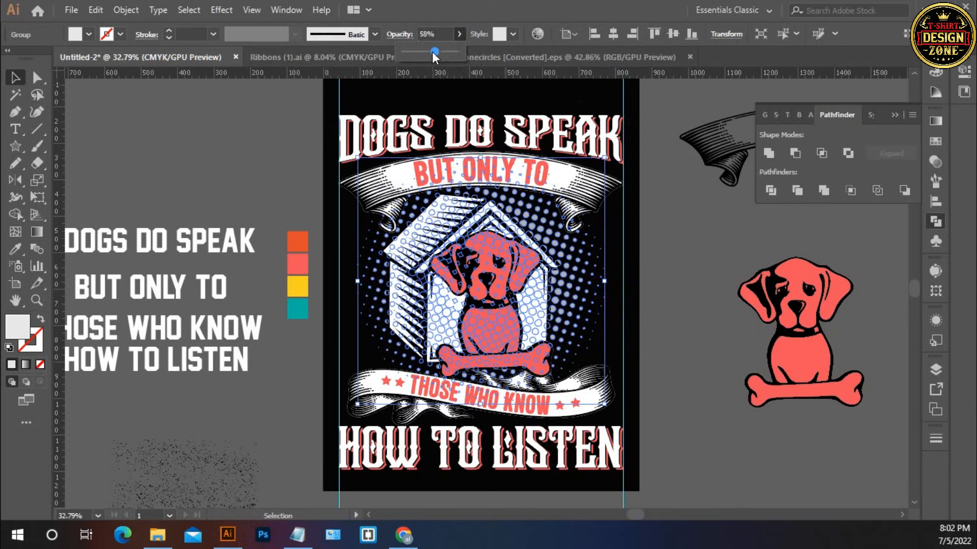
pyautogui.click(672, 187)
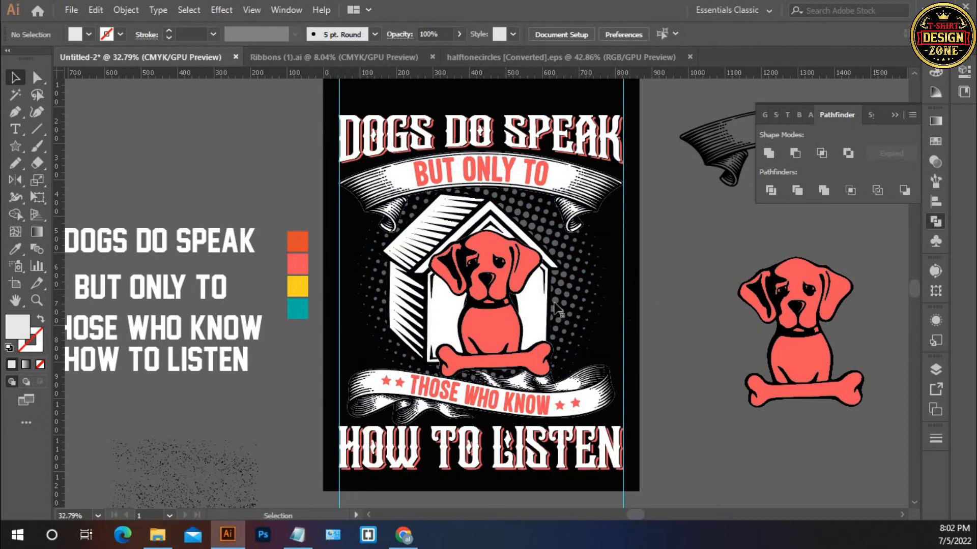
# Enlarge the dog-and-house group slightly about its center and nudge it up so the bone sits clear of the lower ribbon's text
pyautogui.click(510, 304)
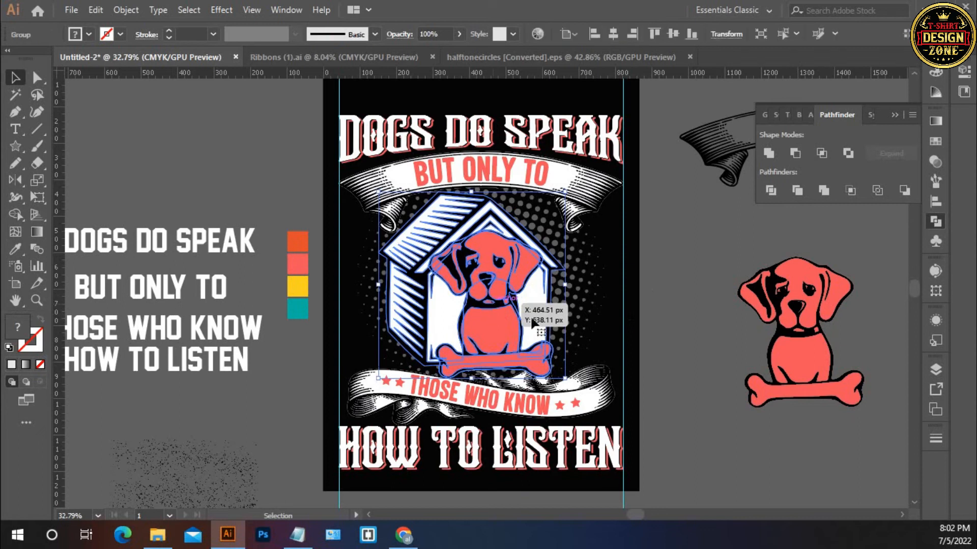
pyautogui.moveTo(564, 285); pyautogui.dragTo(568, 287)
pyautogui.press('Down')
pyautogui.press('Down')
pyautogui.press('Down')
pyautogui.press('Down')
pyautogui.press('Down')
pyautogui.press('Down')
pyautogui.press('Down')
pyautogui.press('Down')
pyautogui.press('Down')
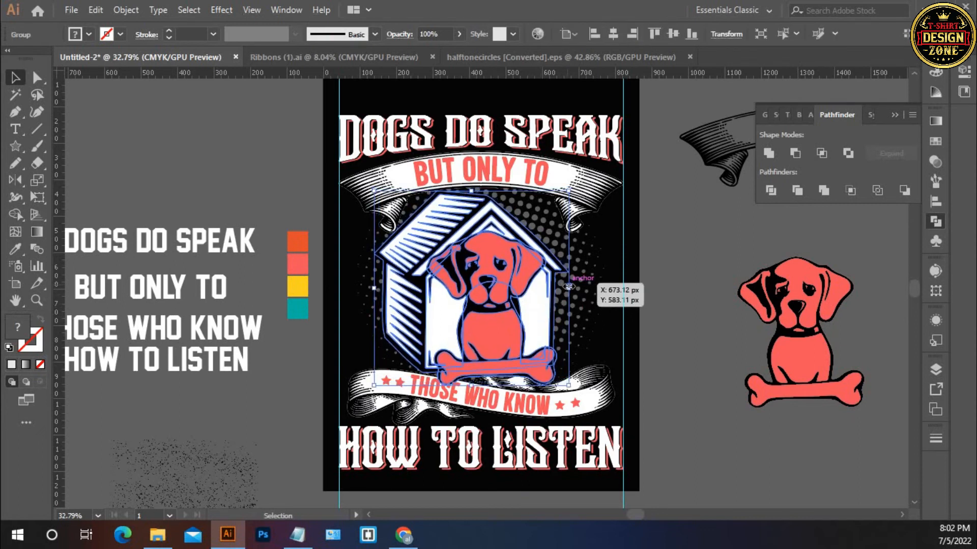
pyautogui.press('Up')
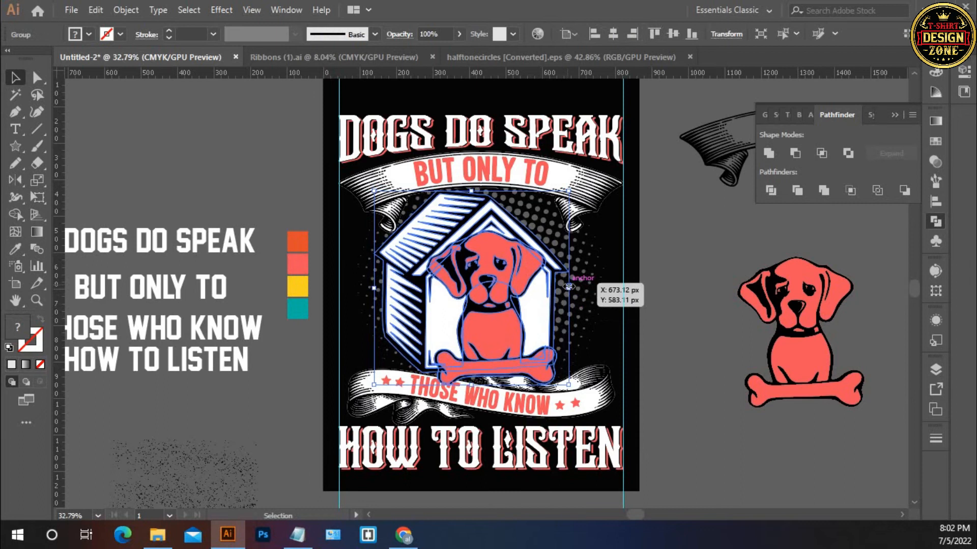
pyautogui.press('Up')
pyautogui.press('Up')
pyautogui.press('Up')
pyautogui.press('Up')
pyautogui.press('Up')
pyautogui.press('Up')
pyautogui.press('Up')
pyautogui.press('Up')
pyautogui.press('Up')
pyautogui.press('Up')
pyautogui.press('Up')
pyautogui.press('Up')
pyautogui.press('Up')
pyautogui.press('Up')
pyautogui.click(659, 345)
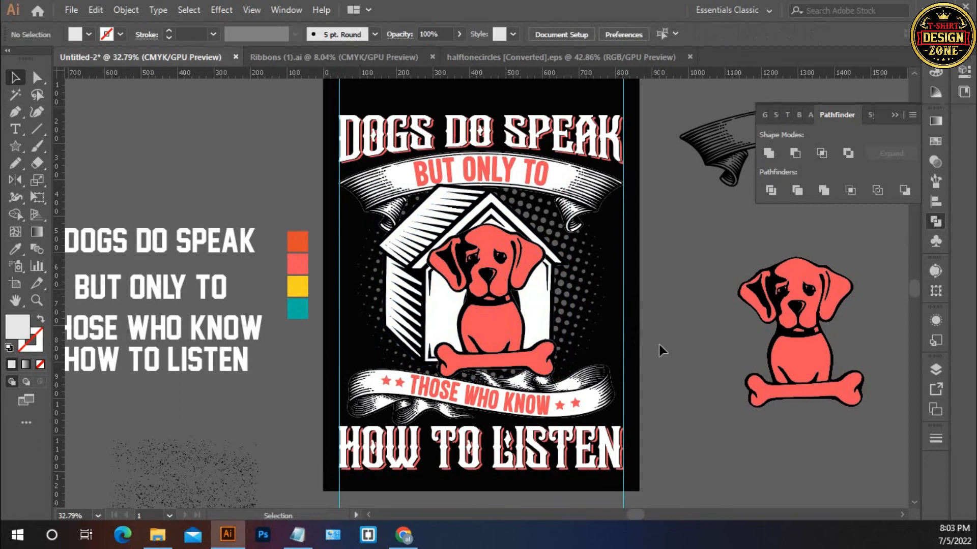
# Group all the artwork on the artboard together and expand the group
pyautogui.hotkey('ctrl', '0')
pyautogui.press('space')
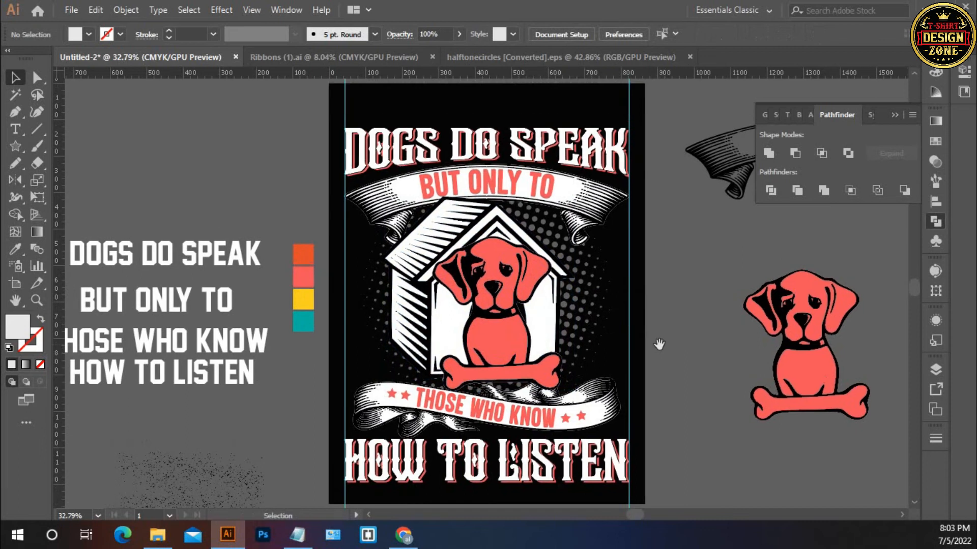
pyautogui.moveTo(660, 345); pyautogui.dragTo(689, 348)
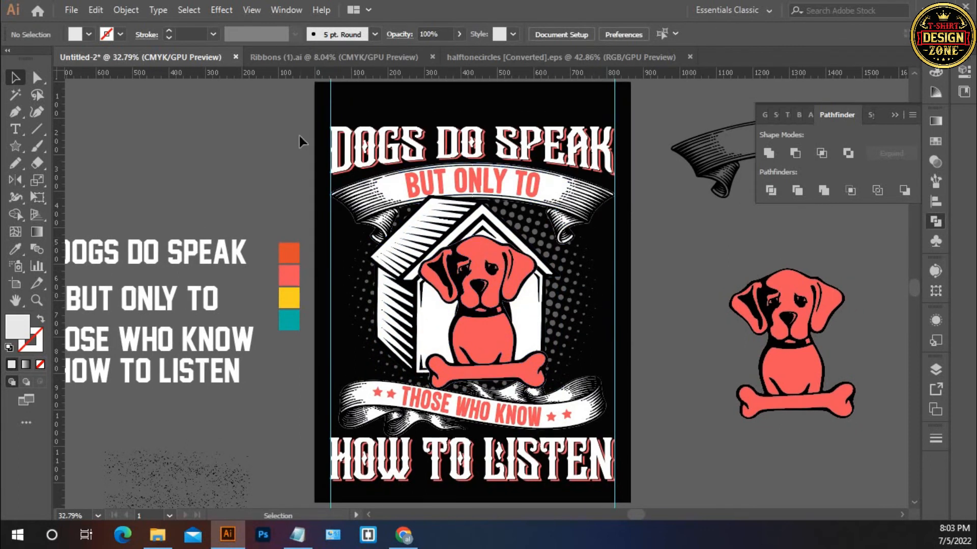
pyautogui.scroll(-2, 610, 501)
pyautogui.click(631, 437)
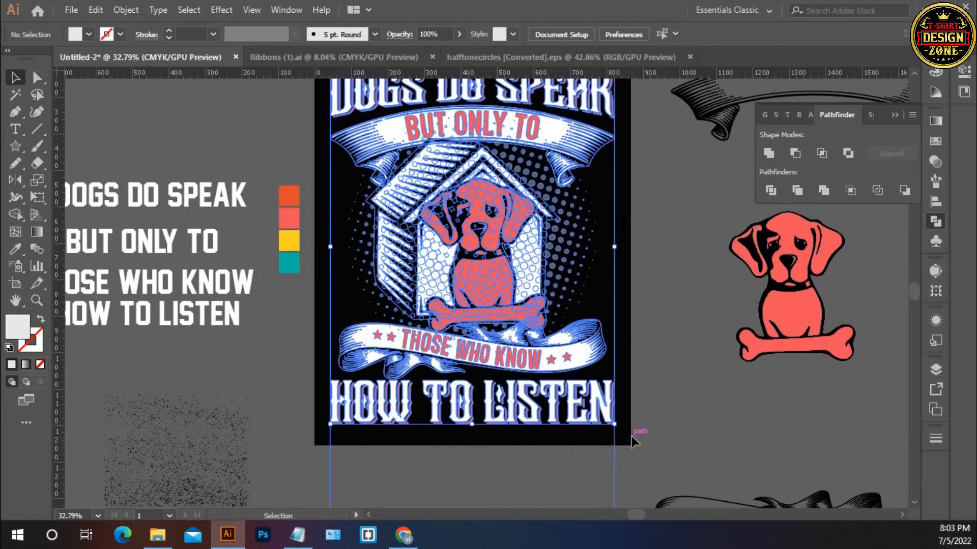
pyautogui.press('a')
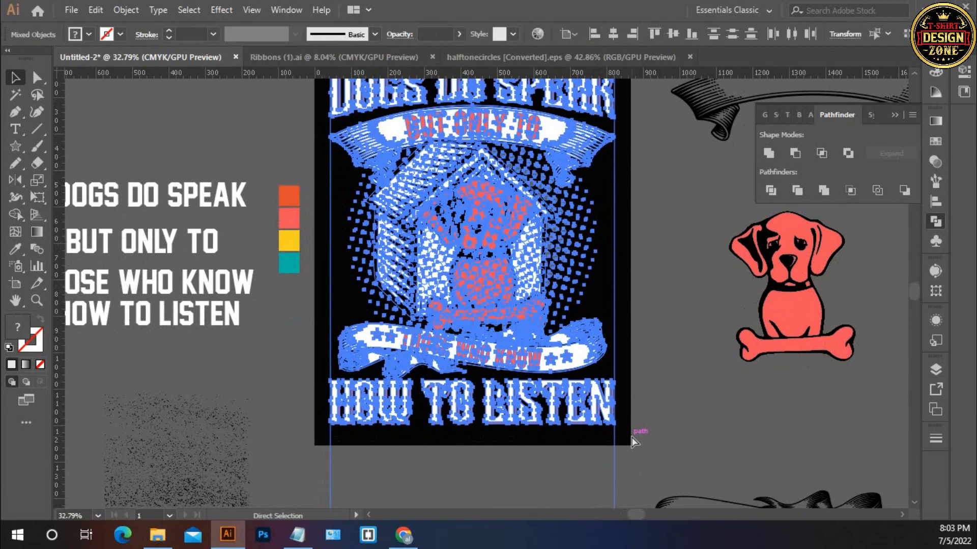
pyautogui.press('v')
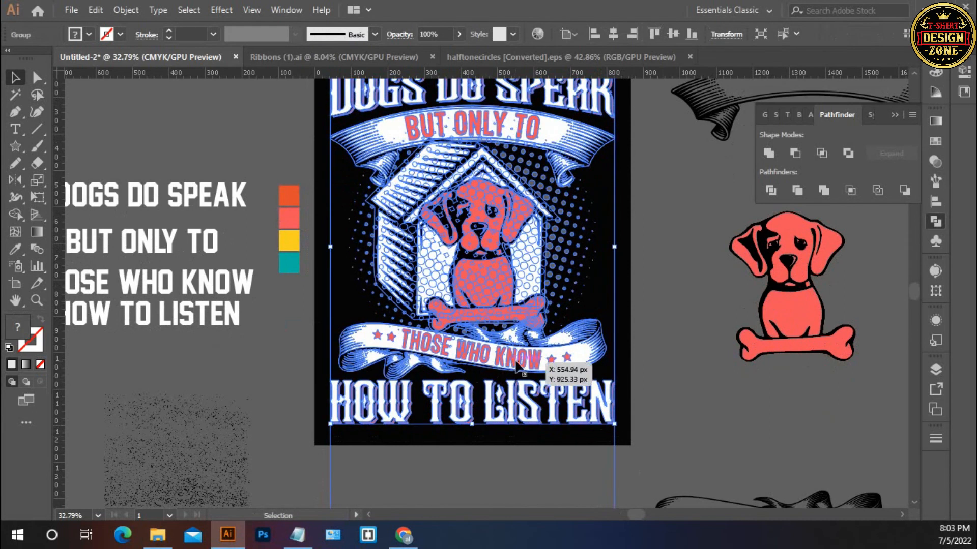
pyautogui.click(120, 10)
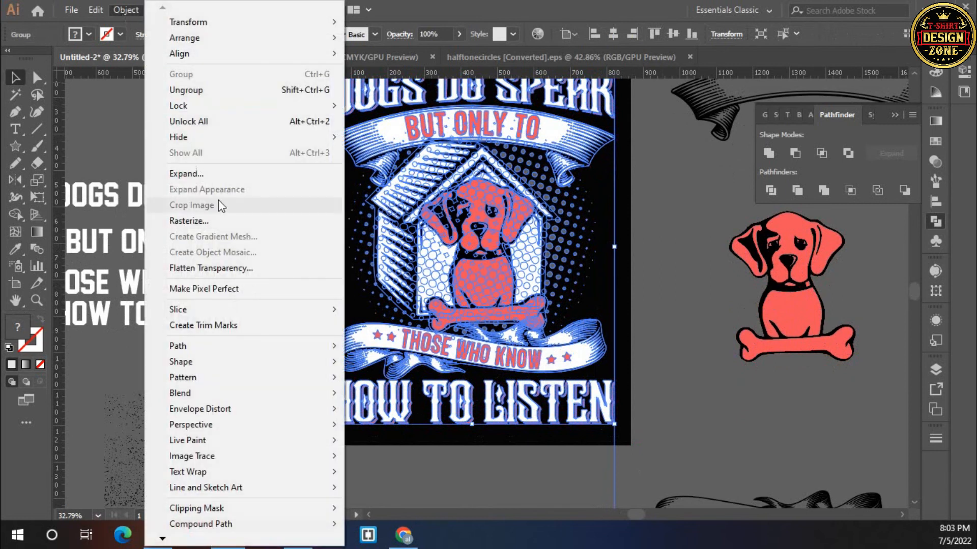
pyautogui.click(188, 178)
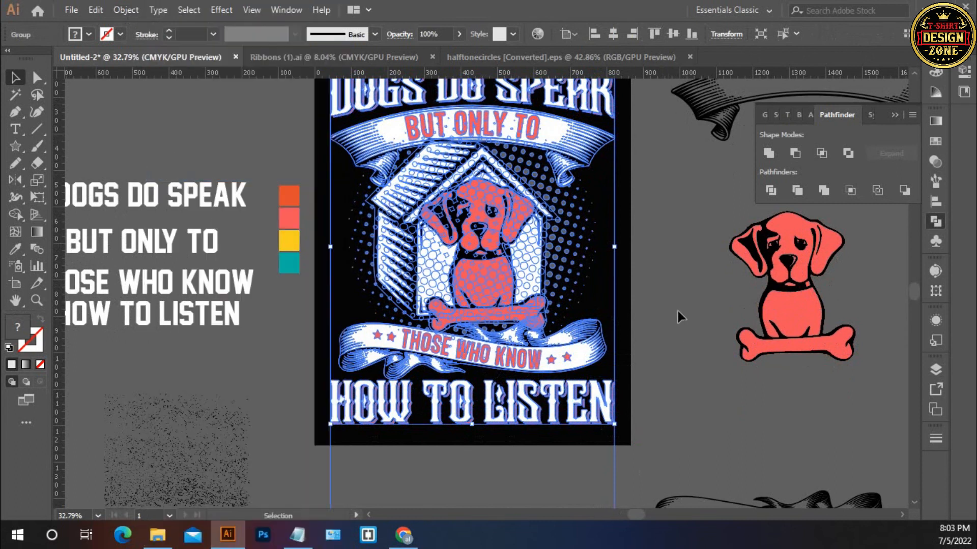
pyautogui.click(658, 303)
# Ungroup the whole design to separate the two vertical guides from the artwork
pyautogui.hotkey('ctrl', '0')
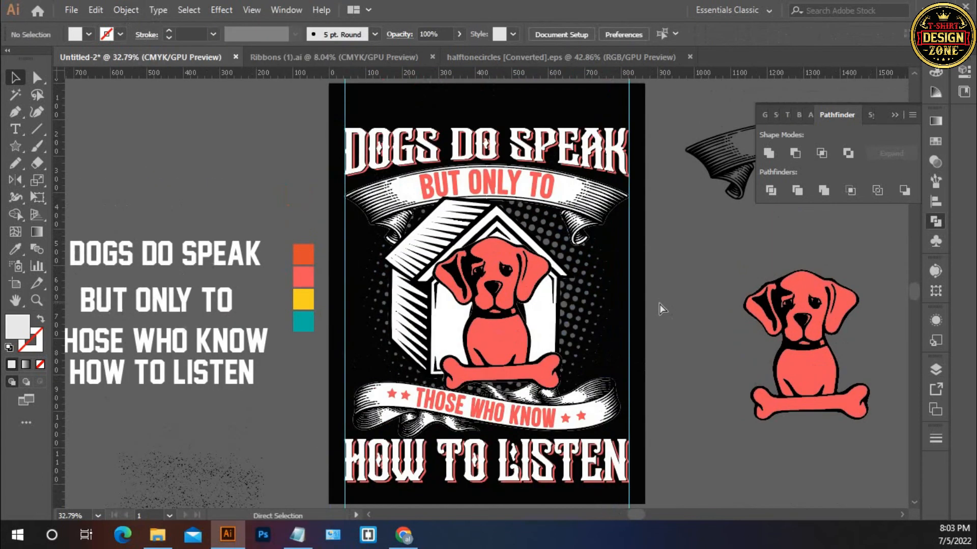
pyautogui.hotkey('ctrl', '-')
pyautogui.hotkey('ctrl', '-')
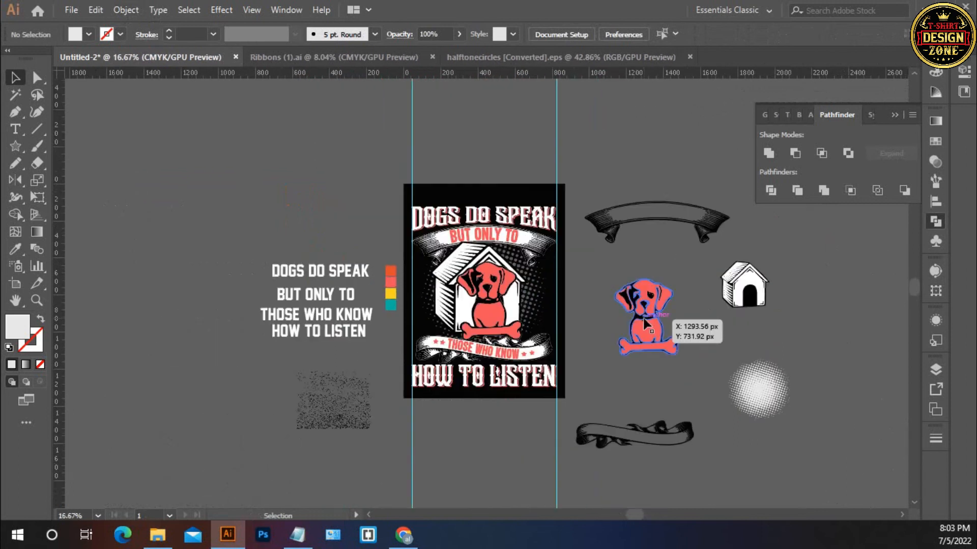
pyautogui.click(453, 206)
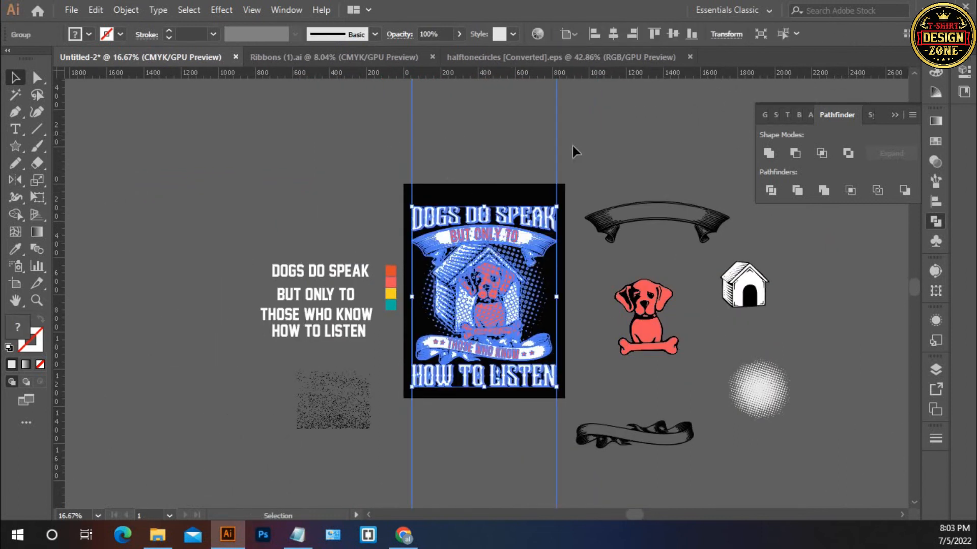
pyautogui.rightClick(511, 220)
pyautogui.click(578, 338)
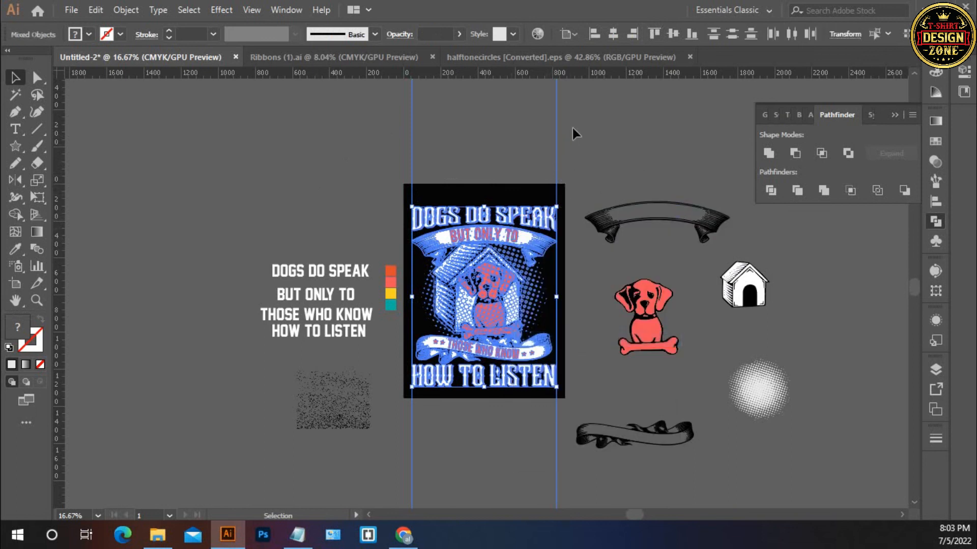
# Select the two vertical guides along the design's edges and lock them
pyautogui.click(435, 122)
pyautogui.click(557, 155)
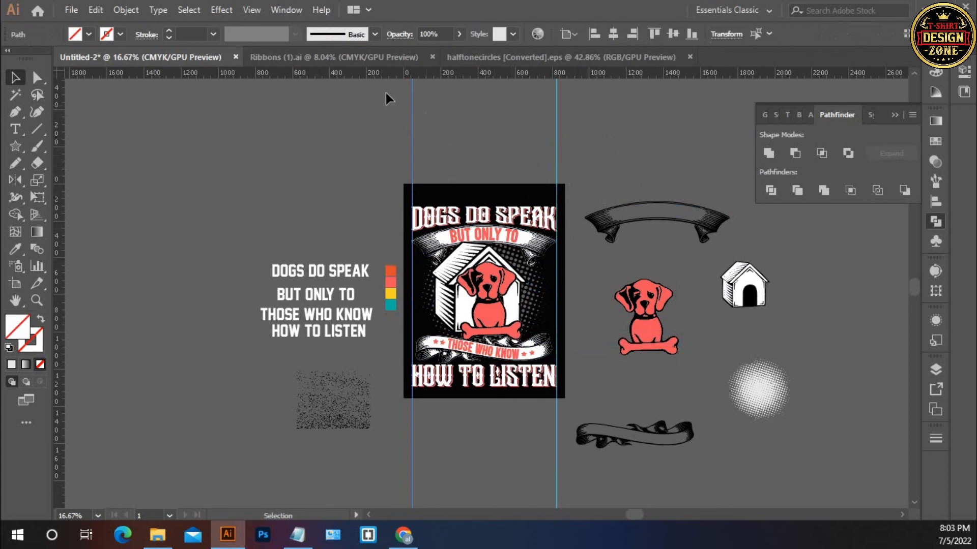
pyautogui.keyDown('shift'); pyautogui.click(557, 159); pyautogui.keyUp('shift')
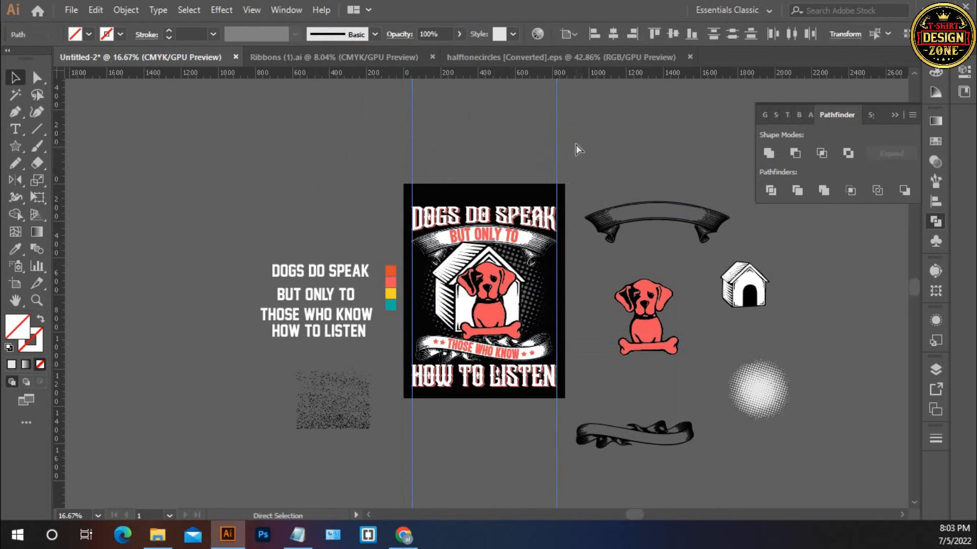
pyautogui.hotkey('ctrl', '2')
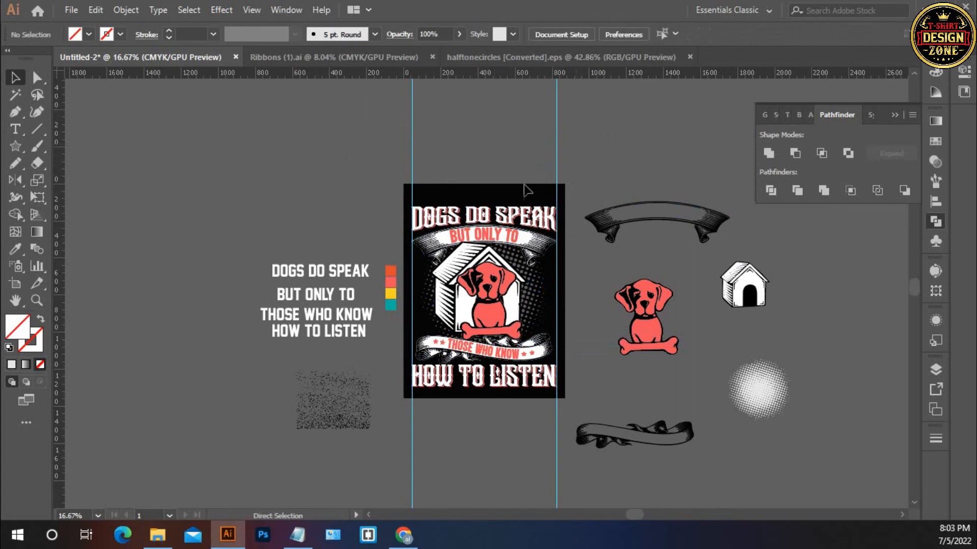
# Group the artwork on the artboard without the guides and expand the group
pyautogui.click(562, 388)
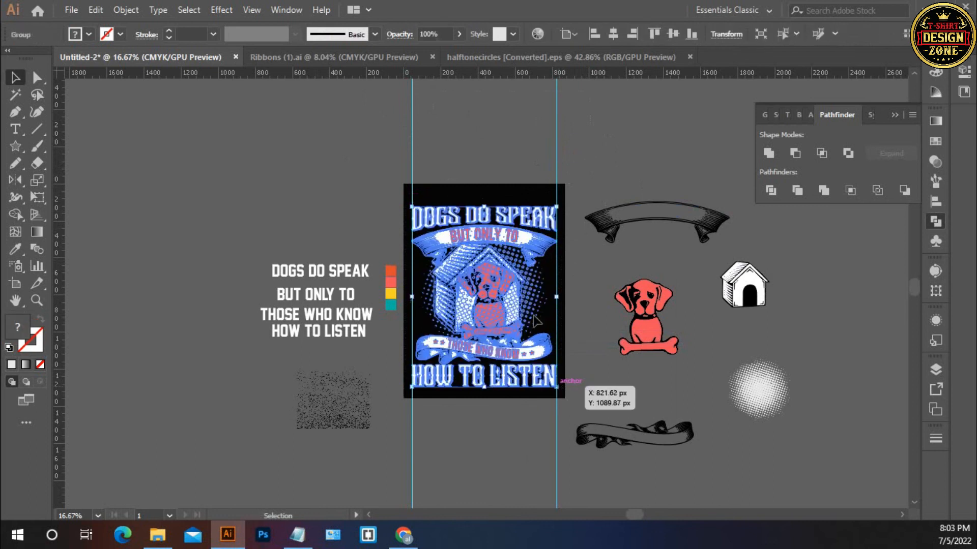
pyautogui.click(125, 10)
pyautogui.click(205, 175)
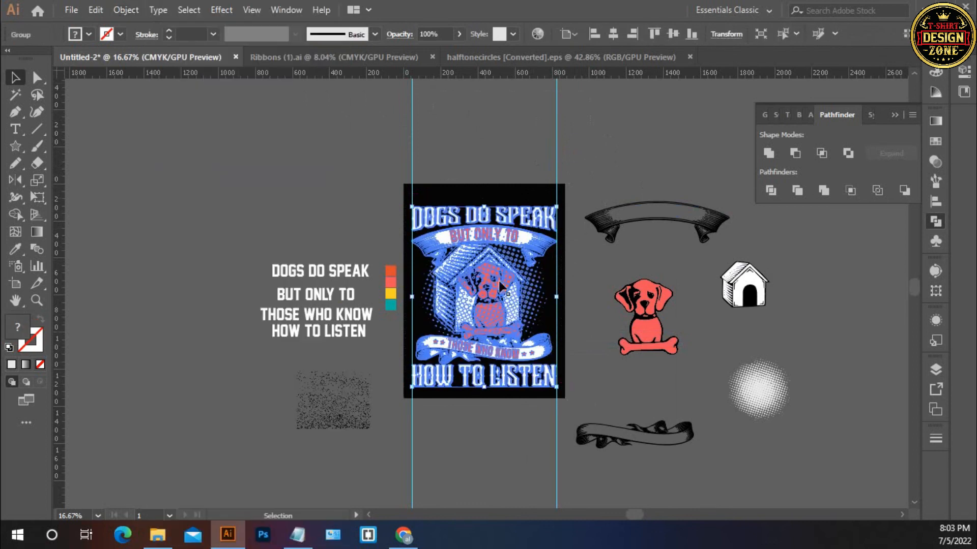
pyautogui.click(502, 194)
pyautogui.moveTo(502, 213); pyautogui.dragTo(494, 208)
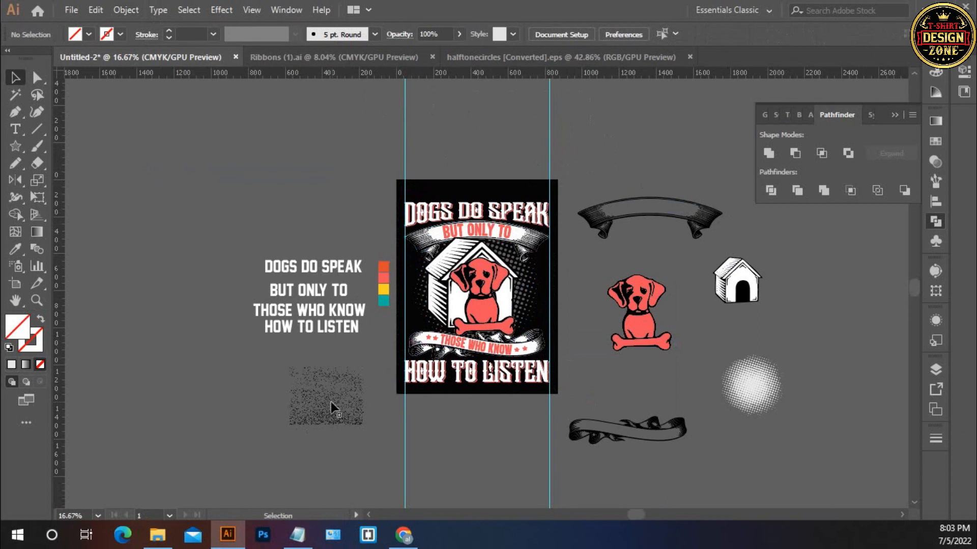
# Copy the grunge texture, add an opacity mask with Clip off to the design group, and enter the mask for editing
pyautogui.press('space')
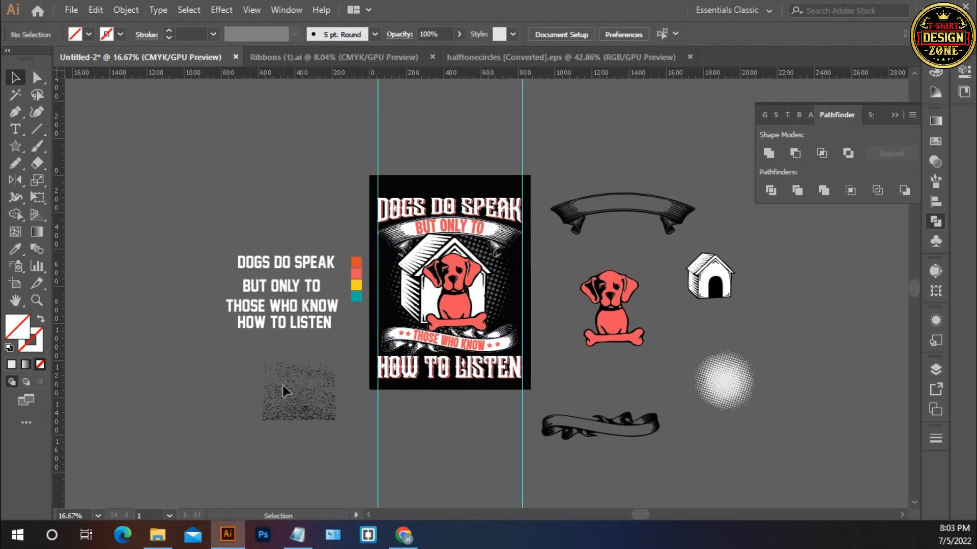
pyautogui.click(293, 402)
pyautogui.click(435, 447)
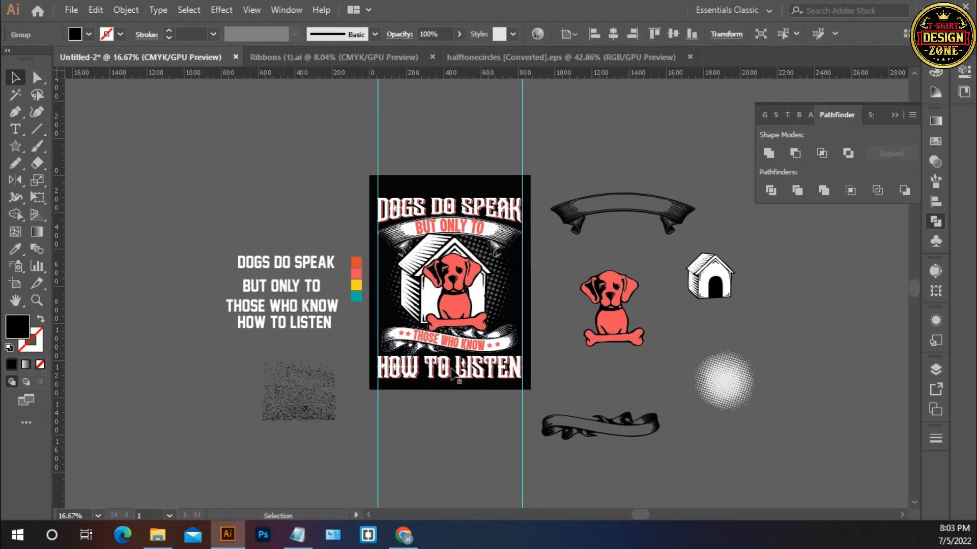
pyautogui.click(447, 356)
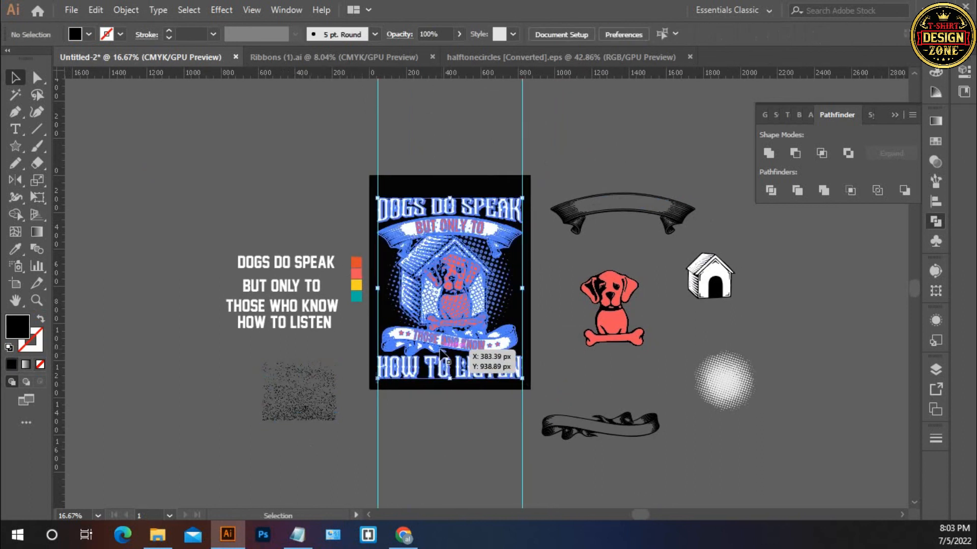
pyautogui.click(931, 162)
pyautogui.click(891, 160)
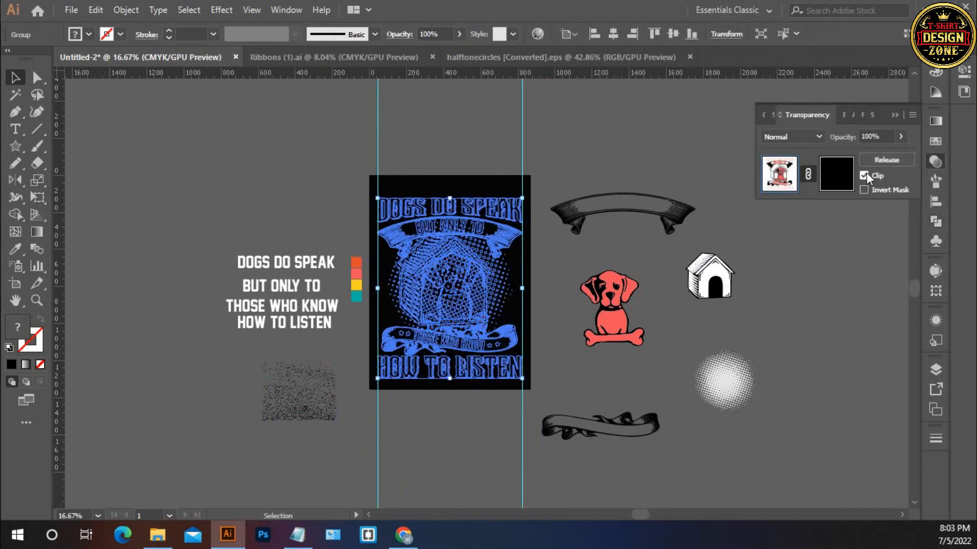
pyautogui.click(864, 176)
pyautogui.click(835, 175)
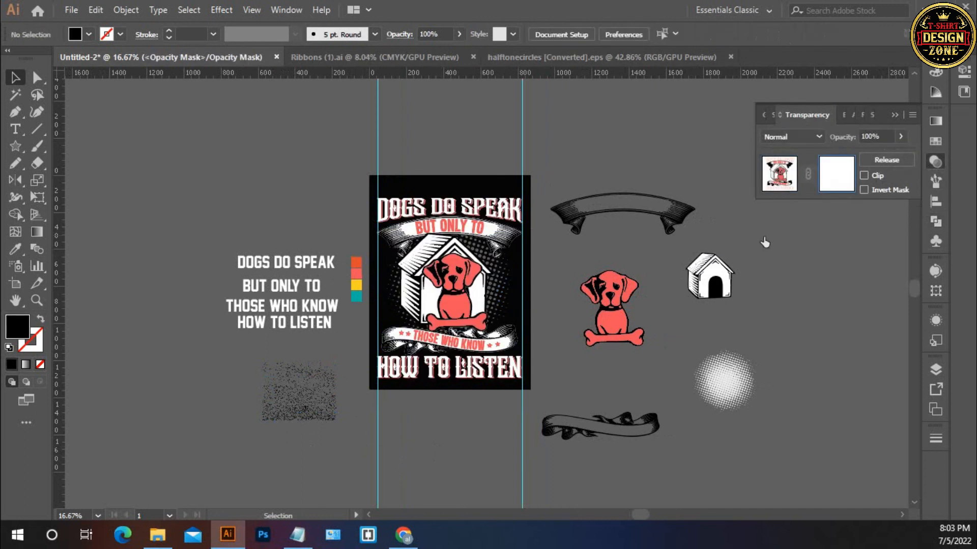
# Paste the grunge texture into the opacity mask and place it over the lower part of the design
pyautogui.hotkey('ctrl', 'v')
pyautogui.moveTo(528, 333); pyautogui.dragTo(580, 366)
pyautogui.moveTo(546, 326); pyautogui.dragTo(501, 377)
pyautogui.click(465, 427)
pyautogui.hotkey('ctrl', 'space')
pyautogui.keyDown('ctrl'); pyautogui.click(457, 375); pyautogui.keyUp('ctrl')
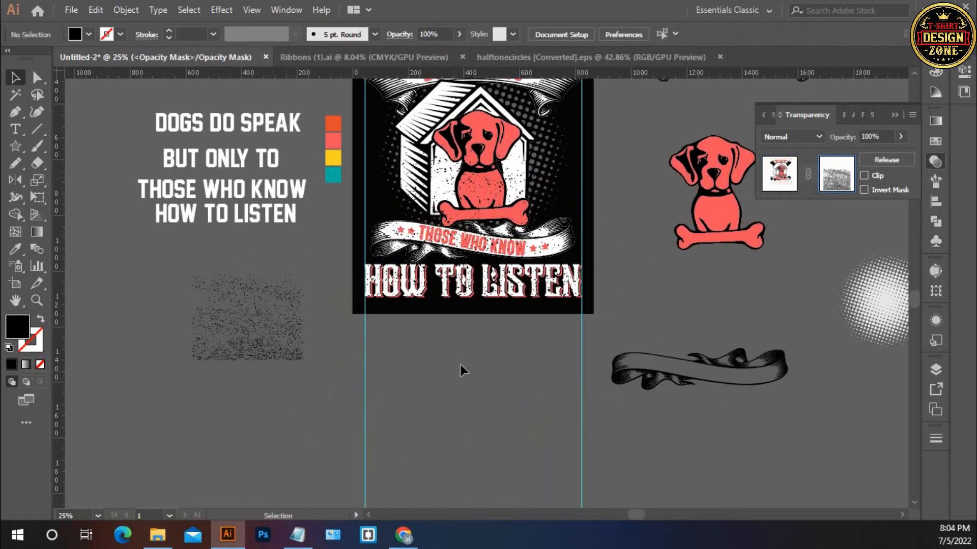
# Place a second copy of the grunge texture over the upper part of the design inside the mask
pyautogui.moveTo(496, 313); pyautogui.dragTo(467, 412)
pyautogui.click(474, 405)
pyautogui.moveTo(514, 377); pyautogui.dragTo(486, 279)
pyautogui.moveTo(547, 102); pyautogui.dragTo(344, 214)
pyautogui.click(613, 37)
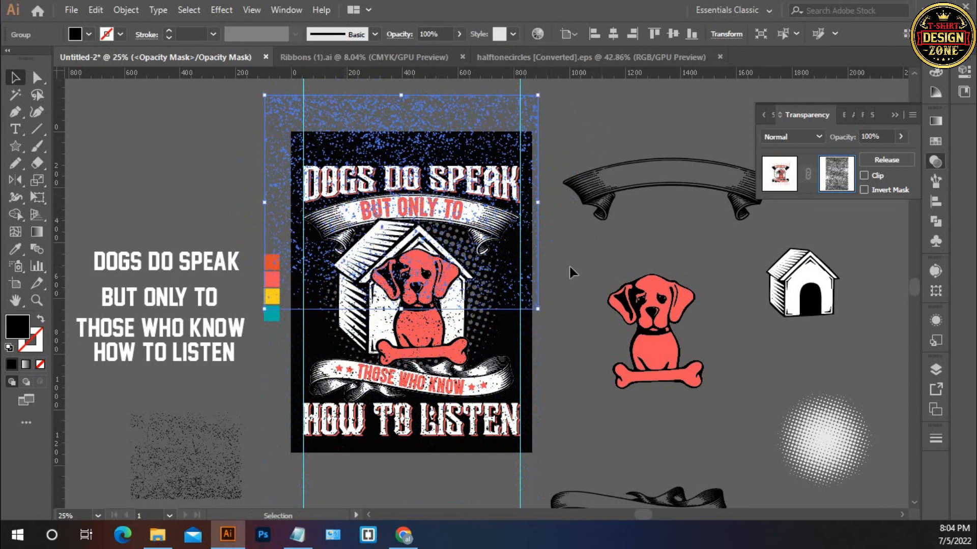
pyautogui.moveTo(430, 147); pyautogui.dragTo(430, 121)
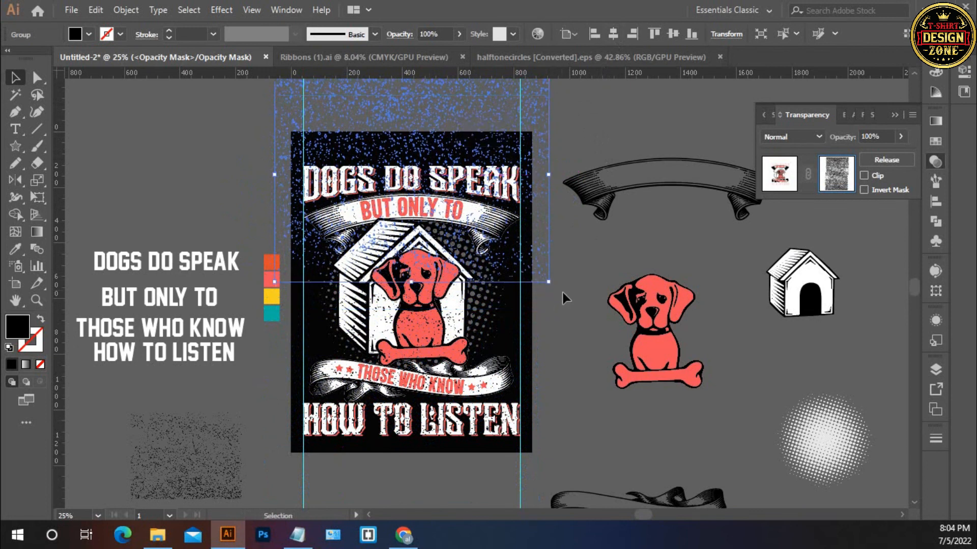
# Shift the lower grunge texture about 92 px further down and exit the opacity mask back to the artwork
pyautogui.scroll(-2, 563, 292)
pyautogui.hscroll(1, 563, 292)
pyautogui.moveTo(452, 213); pyautogui.dragTo(441, 401)
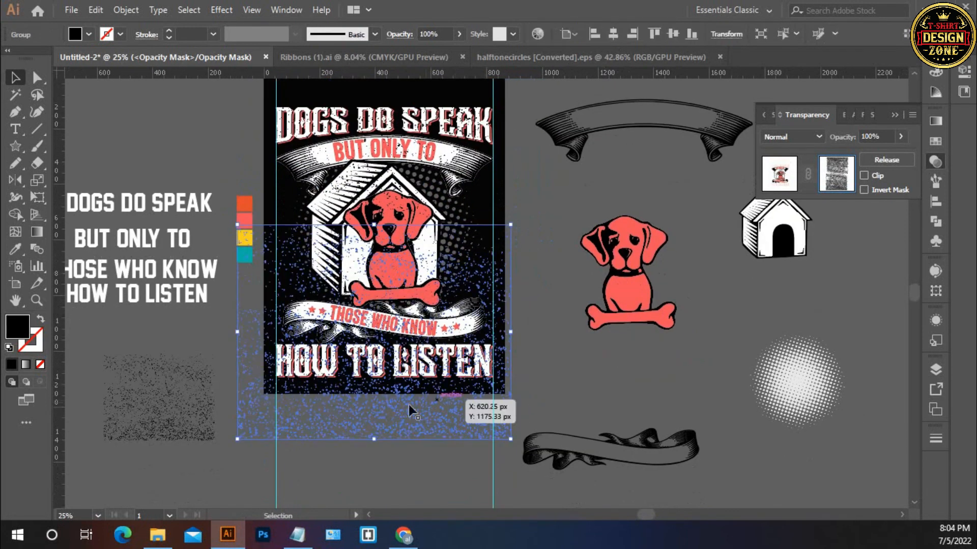
pyautogui.moveTo(403, 428); pyautogui.dragTo(560, 366)
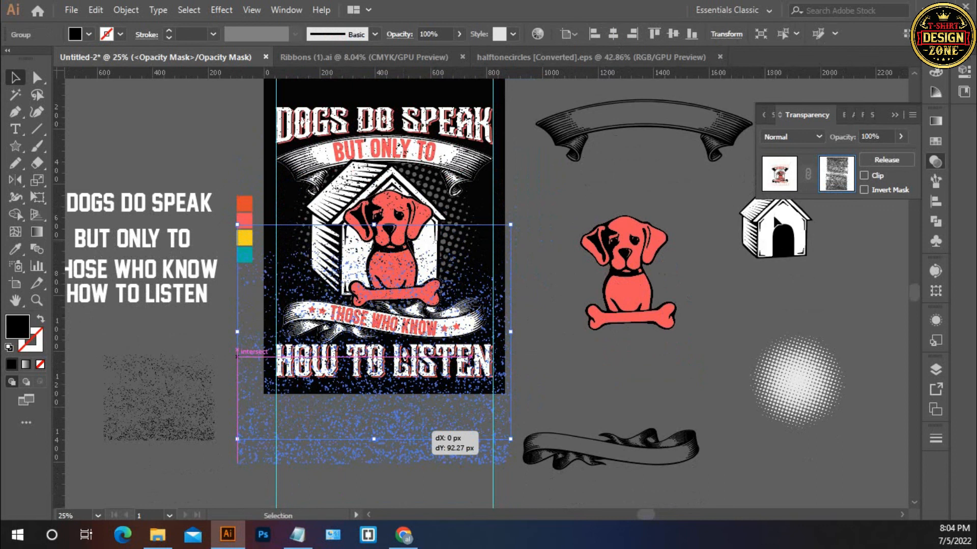
pyautogui.click(765, 177)
pyautogui.click(527, 232)
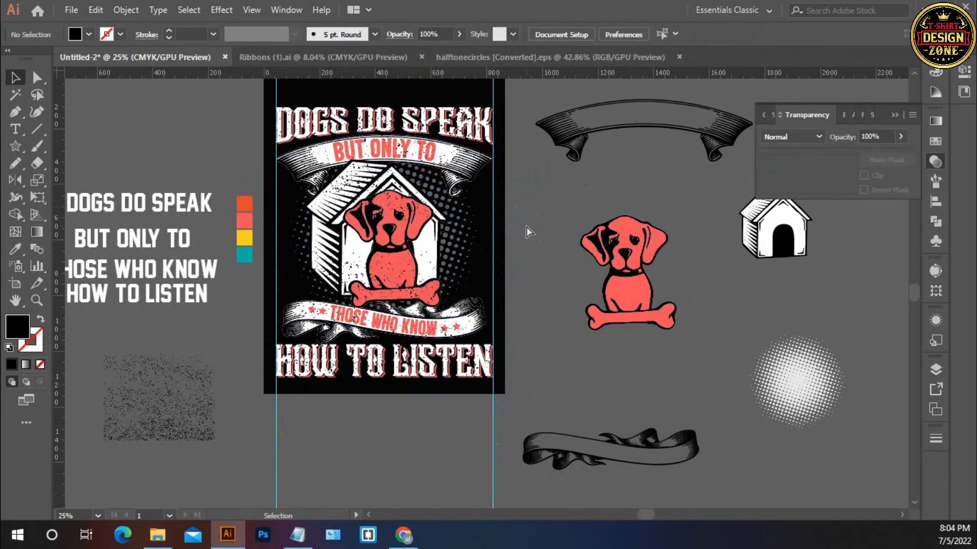
# Expand the masked design group on the artboard, deselect it, and collapse the Transparency settings
pyautogui.hotkey('ctrl', '0')
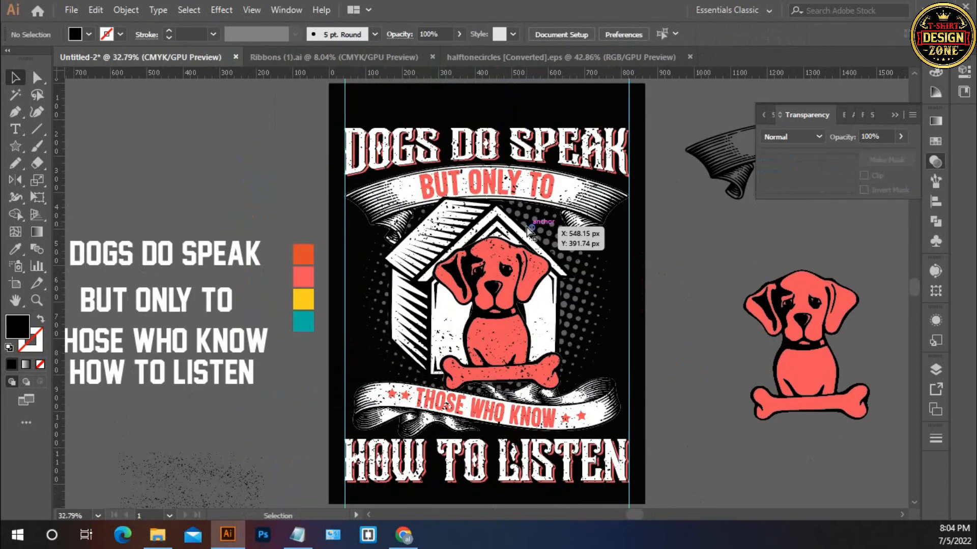
pyautogui.hotkey('ctrl', '-')
pyautogui.hotkey('ctrl', '-')
pyautogui.moveTo(532, 236); pyautogui.dragTo(469, 219)
pyautogui.moveTo(341, 181); pyautogui.dragTo(490, 377)
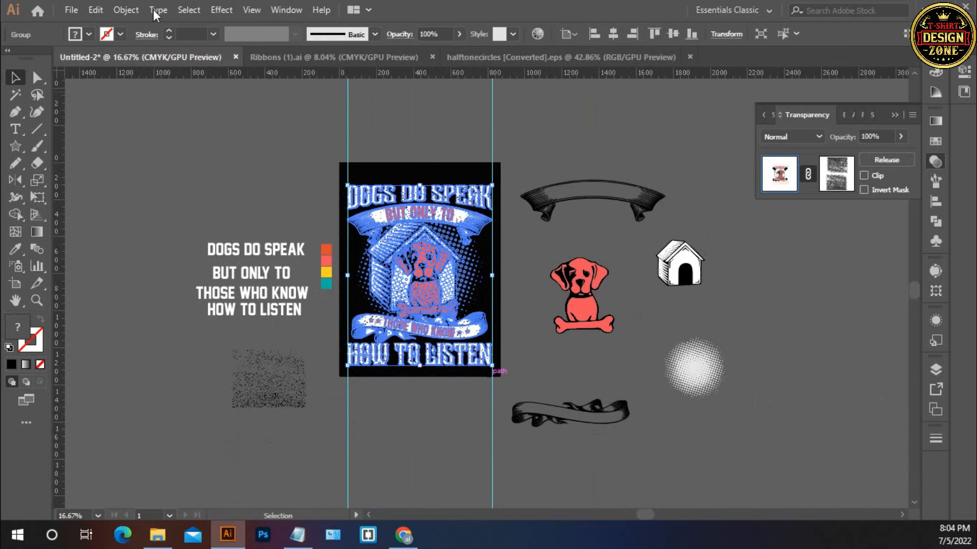
pyautogui.click(127, 10)
pyautogui.click(170, 174)
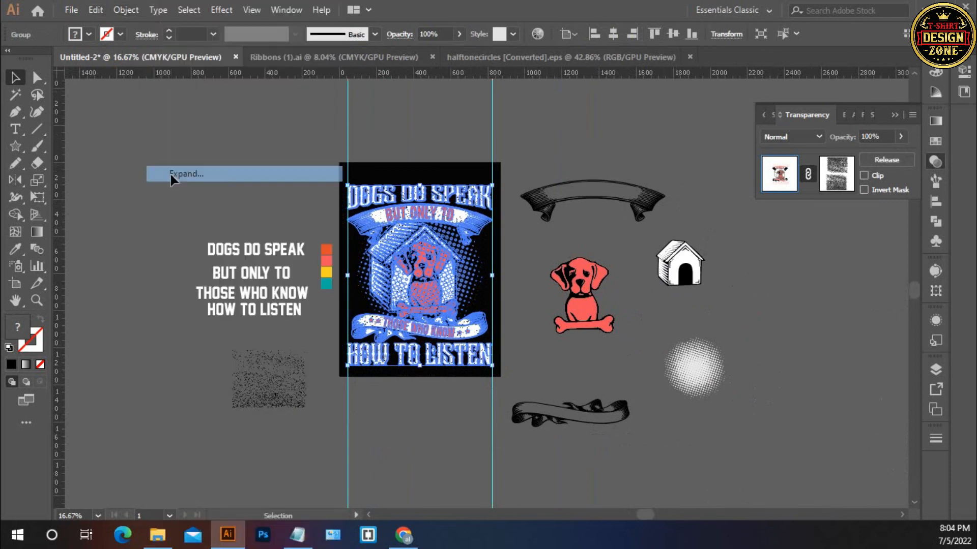
pyautogui.click(204, 186)
pyautogui.hotkey('ctrl', '0')
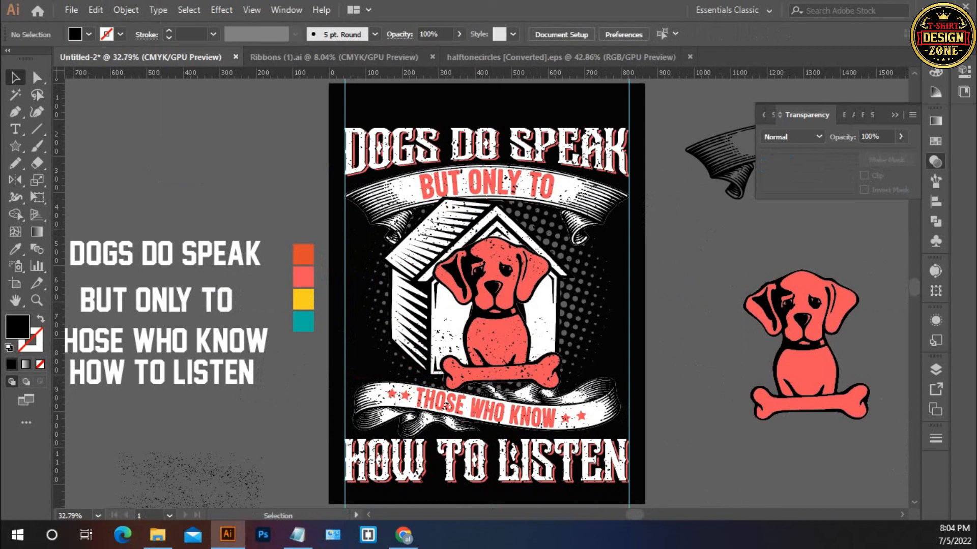
pyautogui.click(895, 115)
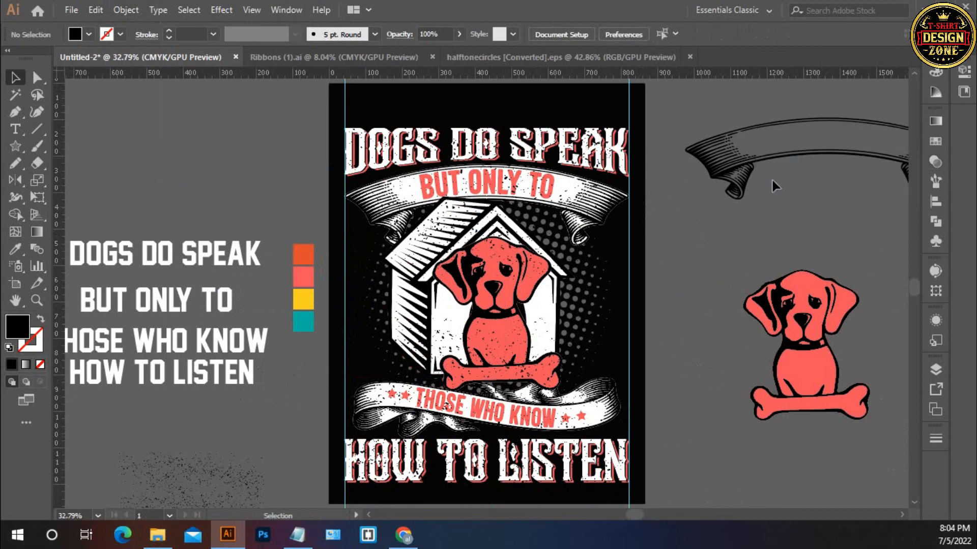